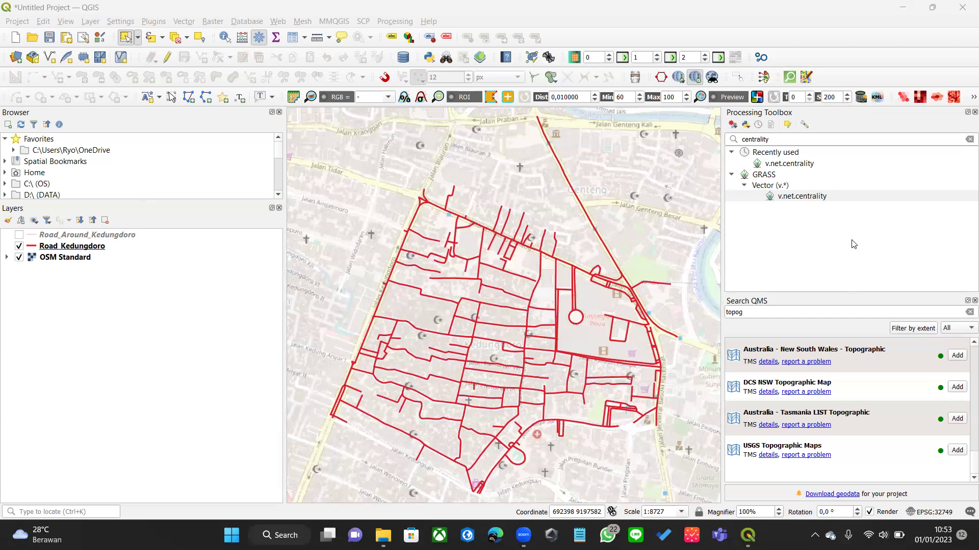
{"action": "left_click", "coordinate": [162, 305]}
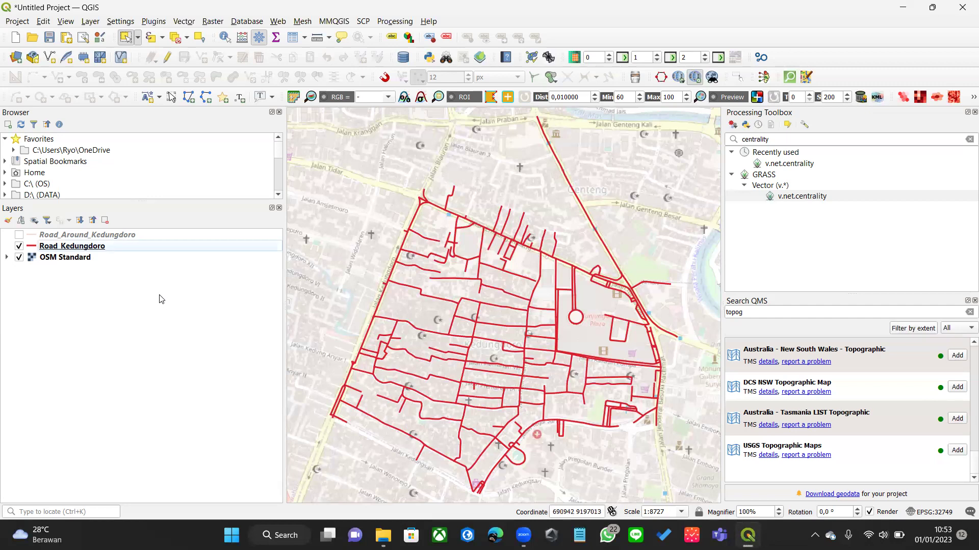
{"action": "left_click", "coordinate": [113, 261]}
{"action": "left_click", "coordinate": [119, 246]}
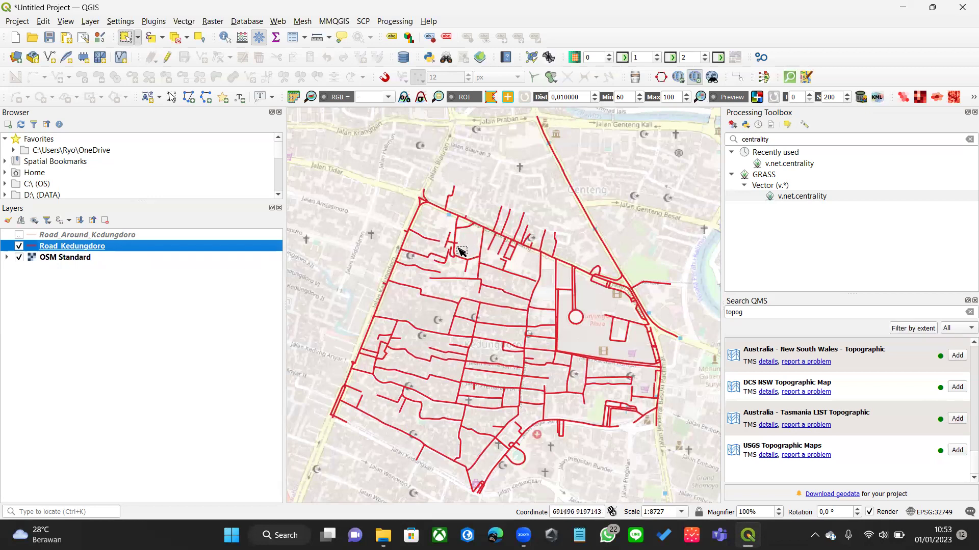
{"action": "left_click", "coordinate": [80, 264]}
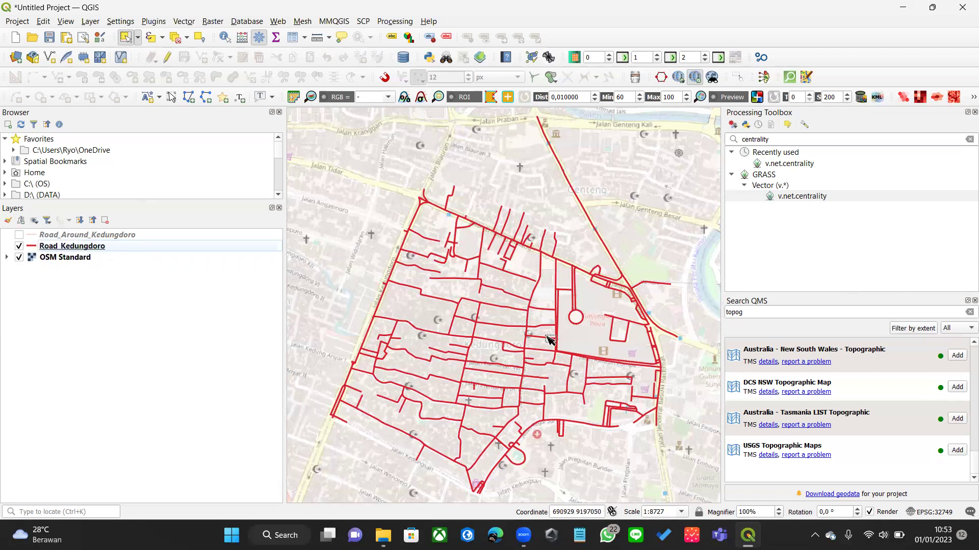
{"action": "scroll", "coordinate": [561, 308], "scroll_direction": "down", "scroll_amount": 1}
{"action": "scroll", "coordinate": [533, 345], "scroll_direction": "up", "scroll_amount": 1}
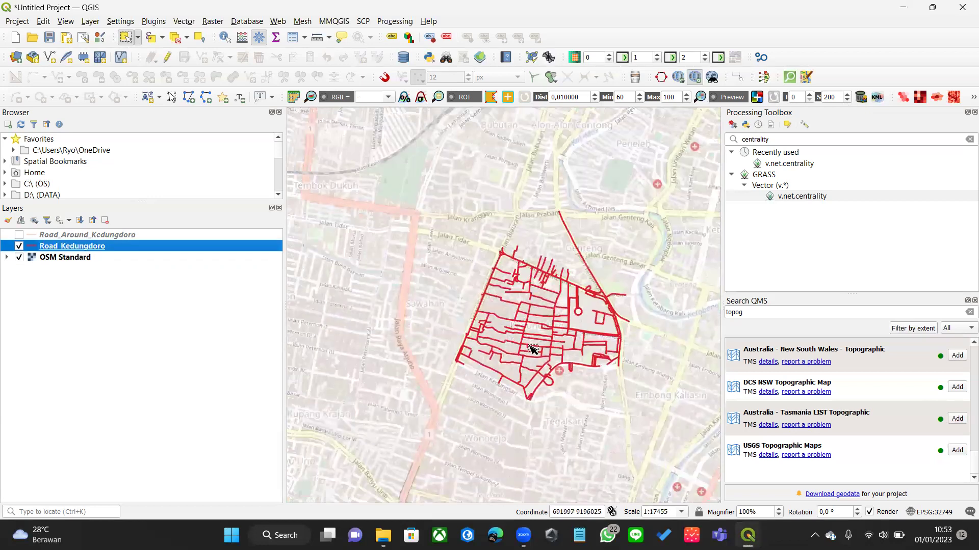
{"action": "left_click_drag", "start_coordinate": [586, 271], "coordinate": [557, 313]}
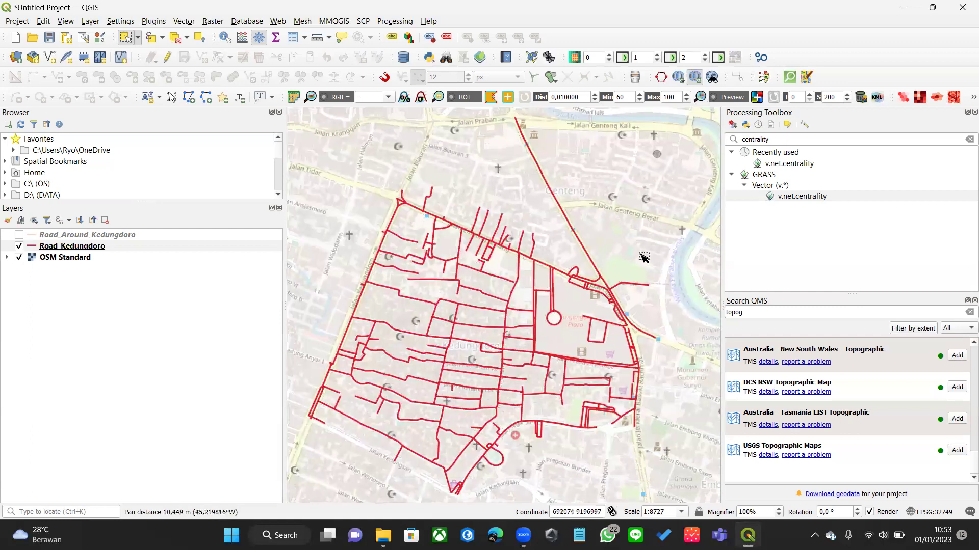
Step: Clear the Processing Toolbox search and expand the GRASS provider to view its algorithm groups
{"action": "left_click", "coordinate": [969, 139]}
{"action": "scroll", "coordinate": [756, 246], "scroll_direction": "down", "scroll_amount": 5}
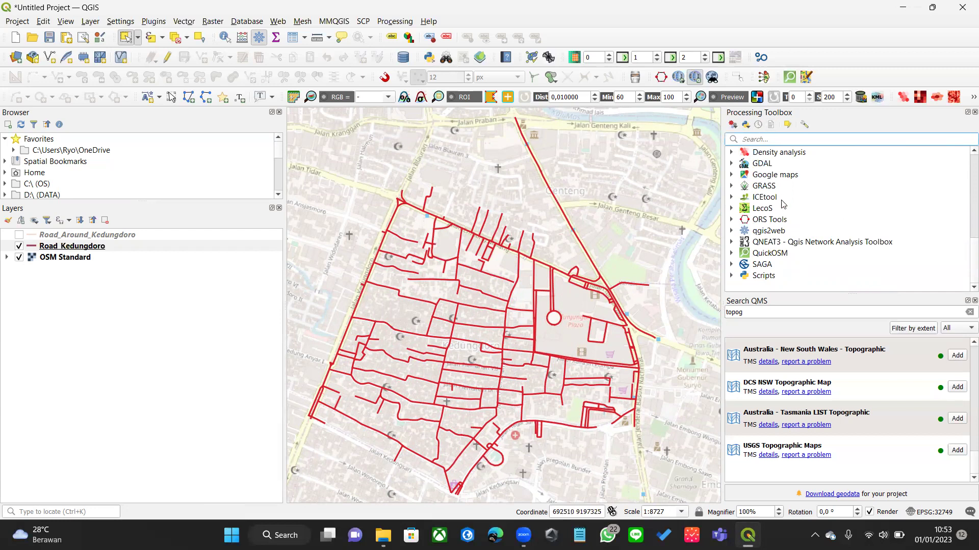
{"action": "left_click", "coordinate": [811, 219]}
{"action": "scroll", "coordinate": [811, 219], "scroll_direction": "up", "scroll_amount": 1}
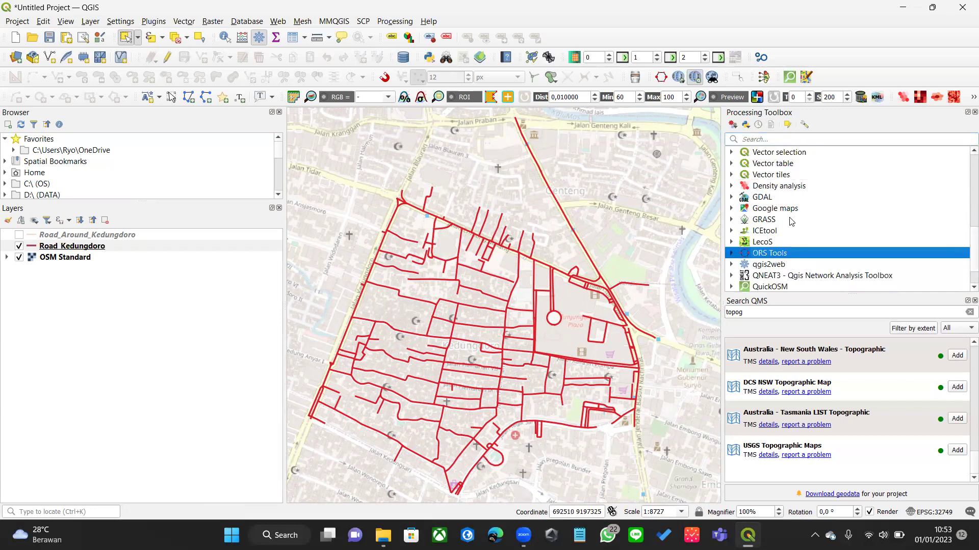
{"action": "scroll", "coordinate": [793, 220], "scroll_direction": "down", "scroll_amount": 1}
{"action": "left_click", "coordinate": [790, 242]}
{"action": "scroll", "coordinate": [782, 222], "scroll_direction": "up", "scroll_amount": 8}
{"action": "scroll", "coordinate": [786, 208], "scroll_direction": "down", "scroll_amount": 7}
{"action": "scroll", "coordinate": [784, 208], "scroll_direction": "up", "scroll_amount": 1}
{"action": "left_click", "coordinate": [775, 218]}
{"action": "left_click", "coordinate": [732, 219]}
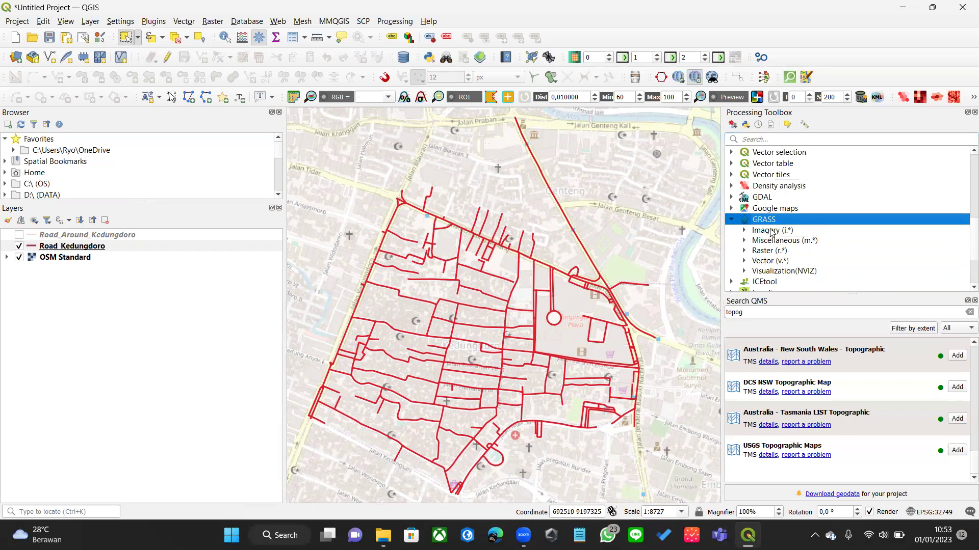
{"action": "left_click", "coordinate": [769, 231]}
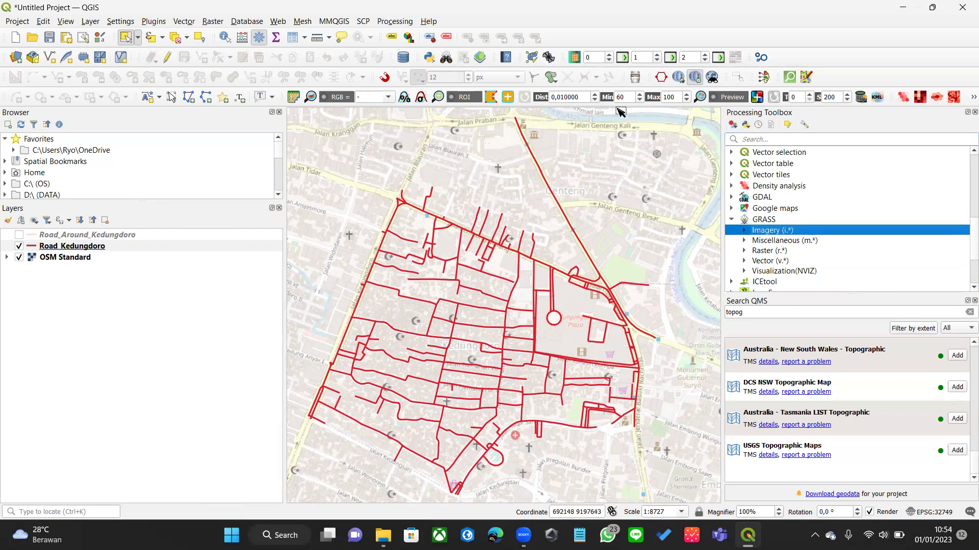
Step: Look up "grass" in the plugin manager, check the GRASS GIS provider entry, and close the manager
{"action": "left_click", "coordinate": [158, 23]}
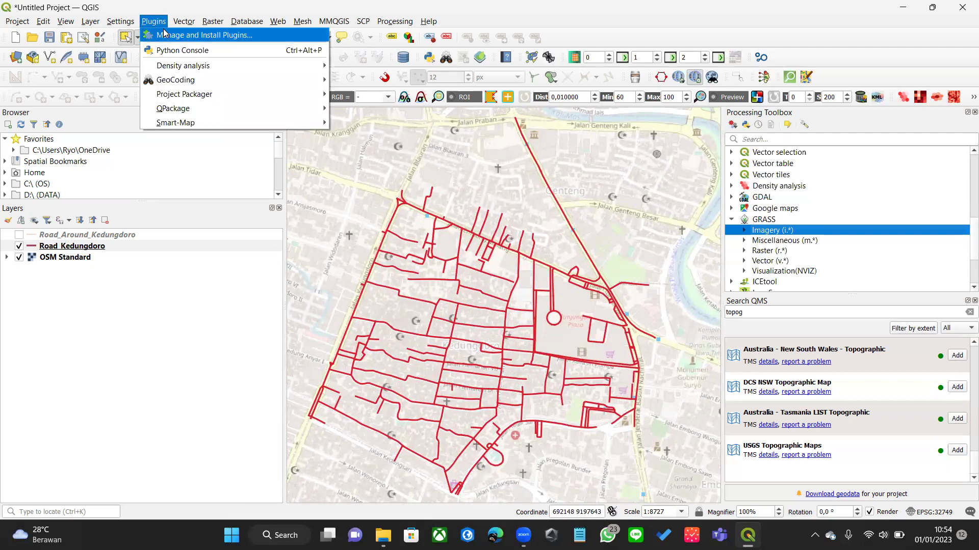
{"action": "left_click", "coordinate": [164, 34]}
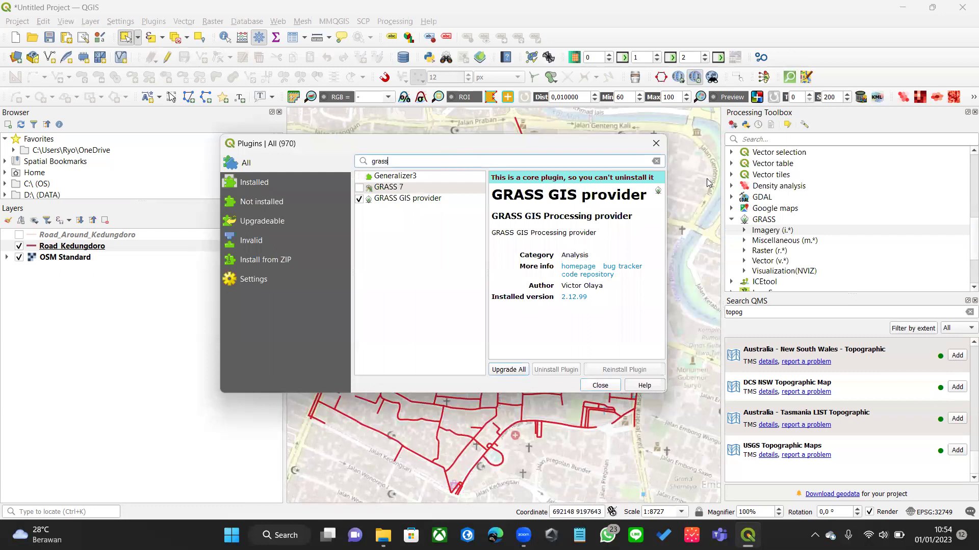
{"action": "double_click", "coordinate": [414, 162]}
{"action": "type", "text": "grass"}
{"action": "left_click", "coordinate": [431, 202]}
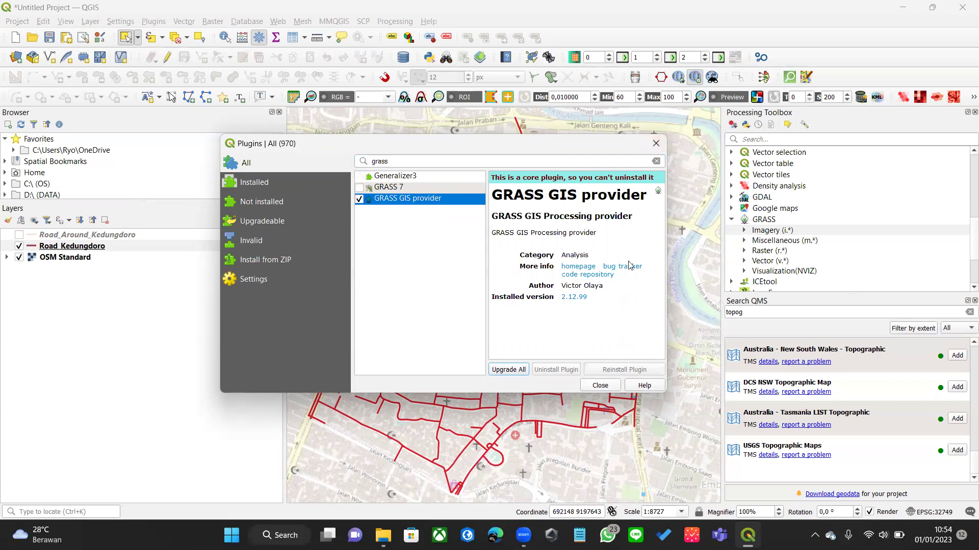
{"action": "left_click", "coordinate": [612, 386]}
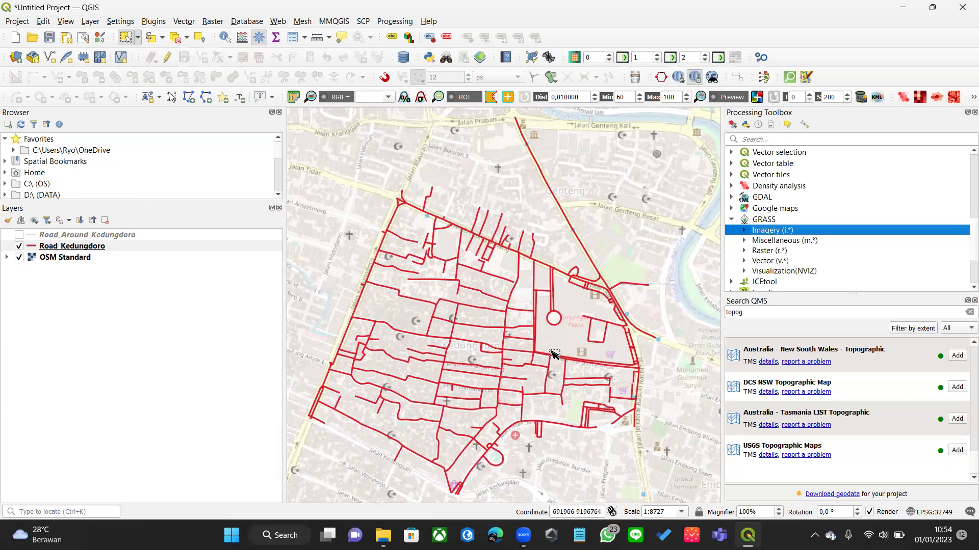
Step: Examine the Kedungdoro road network and the streets surrounding it on the map
{"action": "left_click_drag", "start_coordinate": [546, 225], "coordinate": [551, 223]}
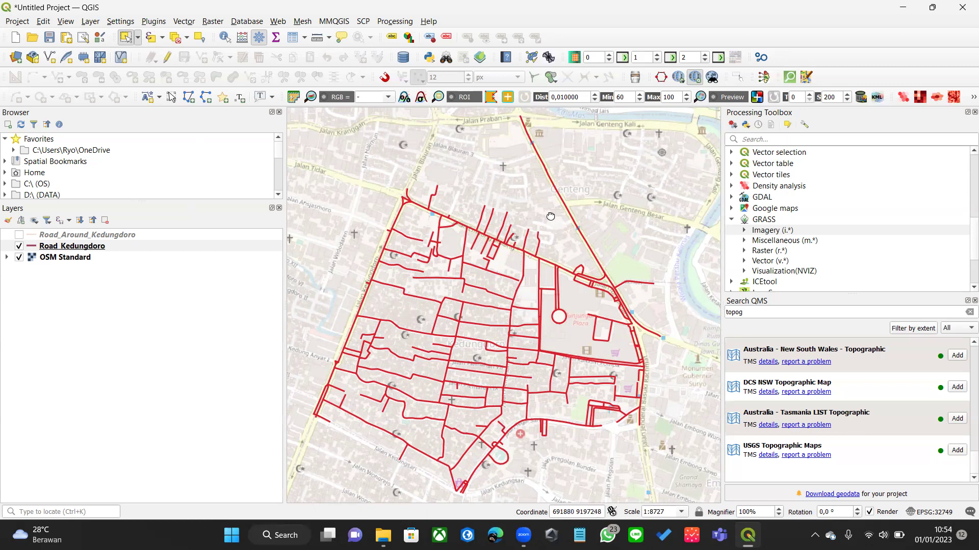
{"action": "left_click_drag", "start_coordinate": [552, 221], "coordinate": [556, 219]}
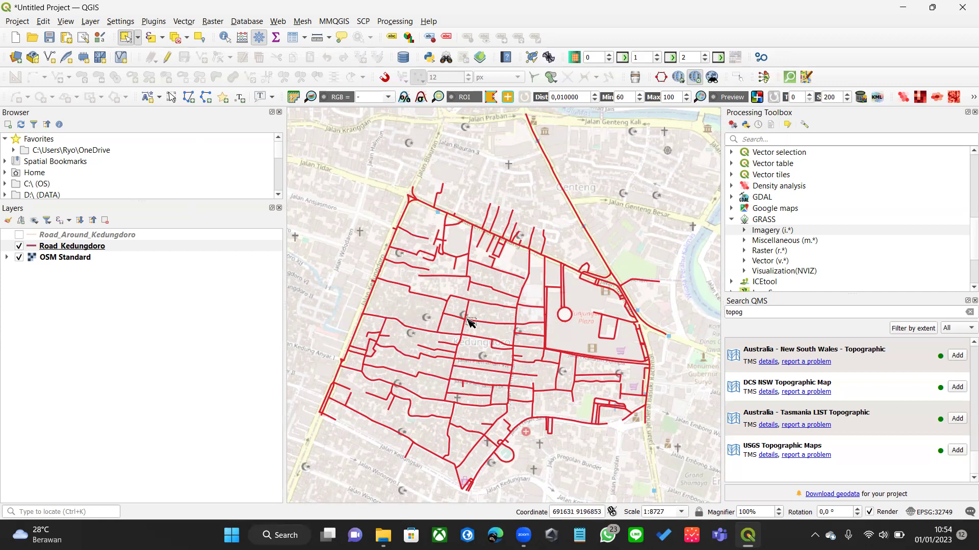
{"action": "left_click_drag", "start_coordinate": [509, 313], "coordinate": [535, 310]}
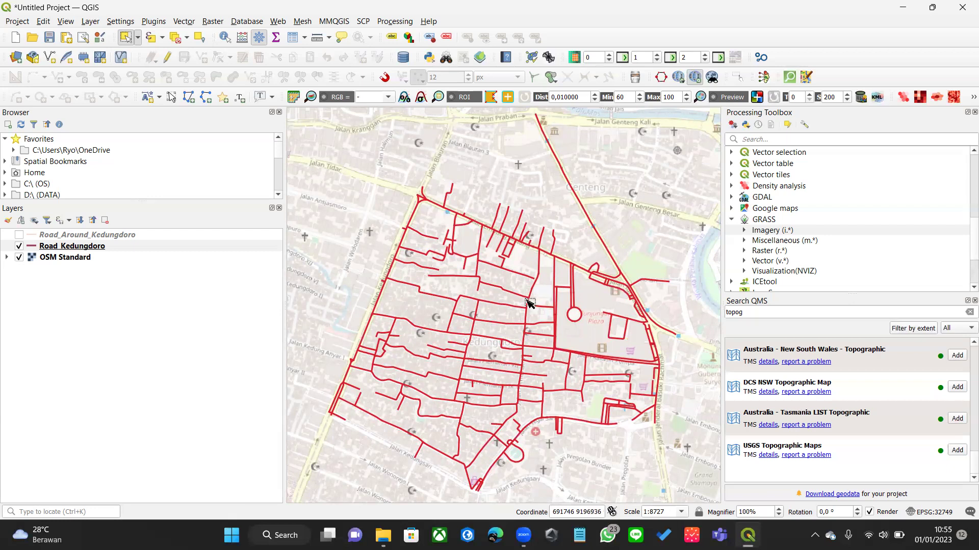
{"action": "scroll", "coordinate": [530, 307], "scroll_direction": "down", "scroll_amount": 1}
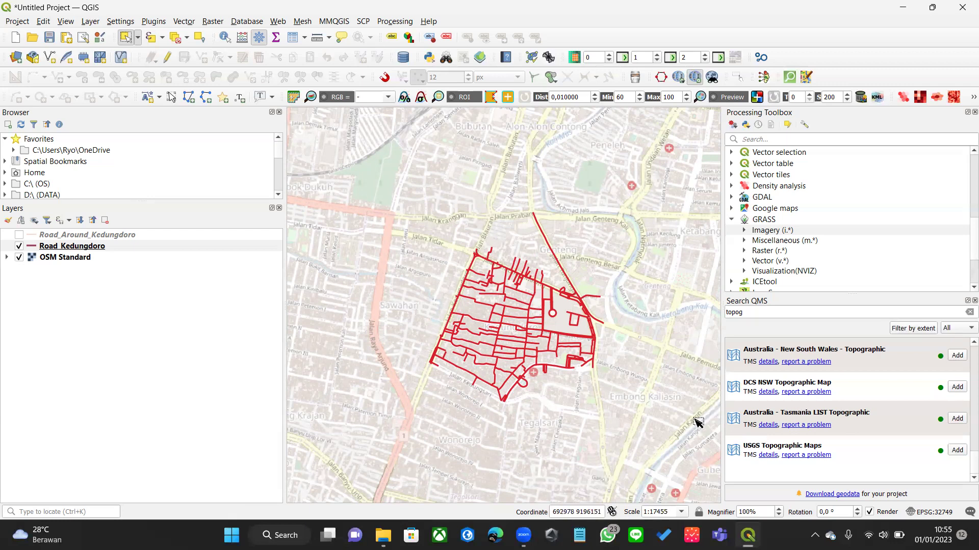
{"action": "left_click_drag", "start_coordinate": [651, 401], "coordinate": [652, 400]}
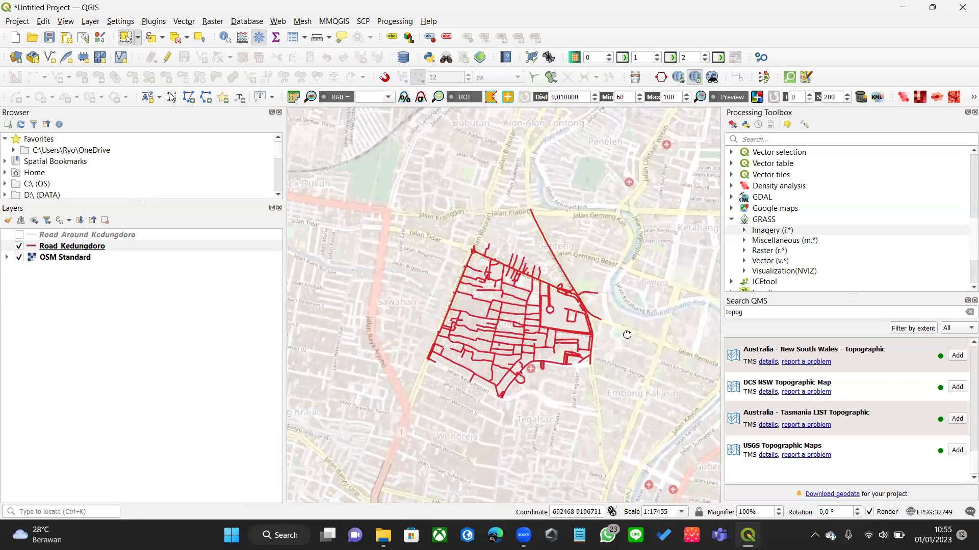
{"action": "left_click_drag", "start_coordinate": [475, 322], "coordinate": [477, 327]}
{"action": "scroll", "coordinate": [494, 320], "scroll_direction": "up", "scroll_amount": 1}
{"action": "left_click_drag", "start_coordinate": [567, 305], "coordinate": [545, 329]}
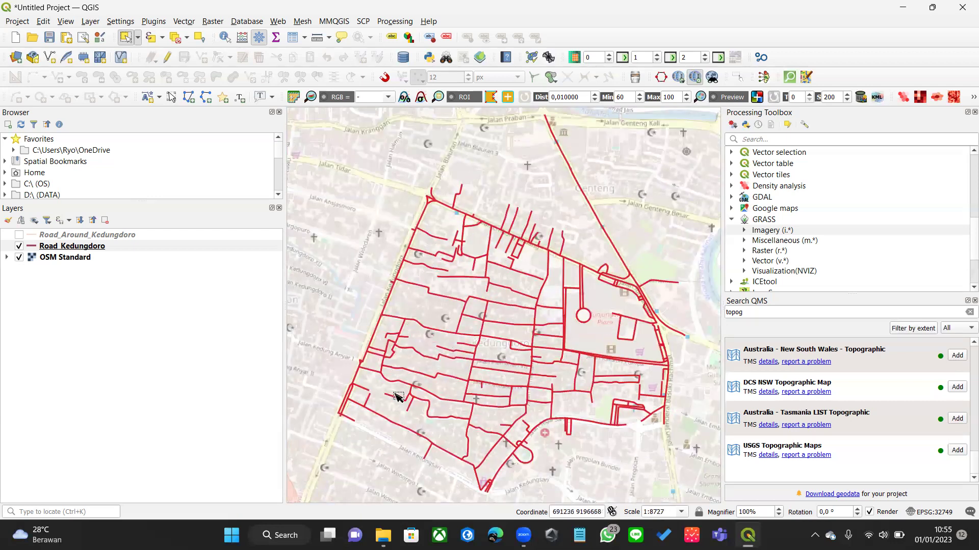
{"action": "scroll", "coordinate": [581, 346], "scroll_direction": "down", "scroll_amount": 1}
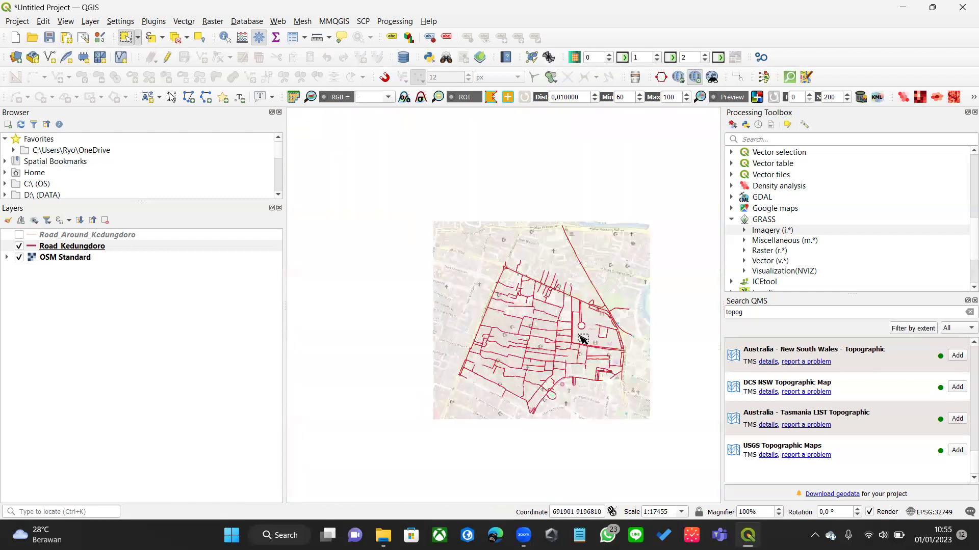
{"action": "left_click_drag", "start_coordinate": [579, 338], "coordinate": [549, 326]}
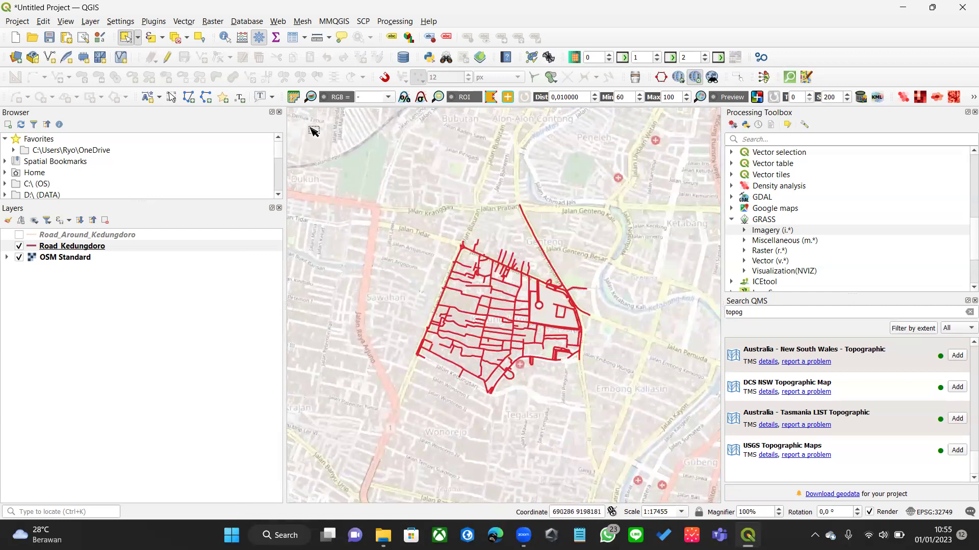
{"action": "left_click_drag", "start_coordinate": [385, 179], "coordinate": [399, 175]}
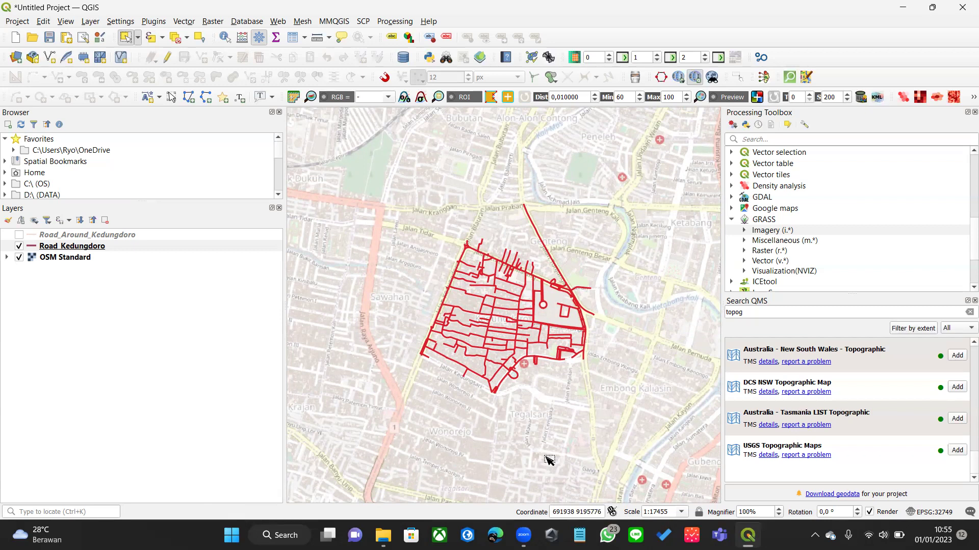
Step: Turn on the visibility of the Road_Around_Kedungdoro layer
{"action": "left_click", "coordinate": [83, 250]}
{"action": "left_click", "coordinate": [90, 235]}
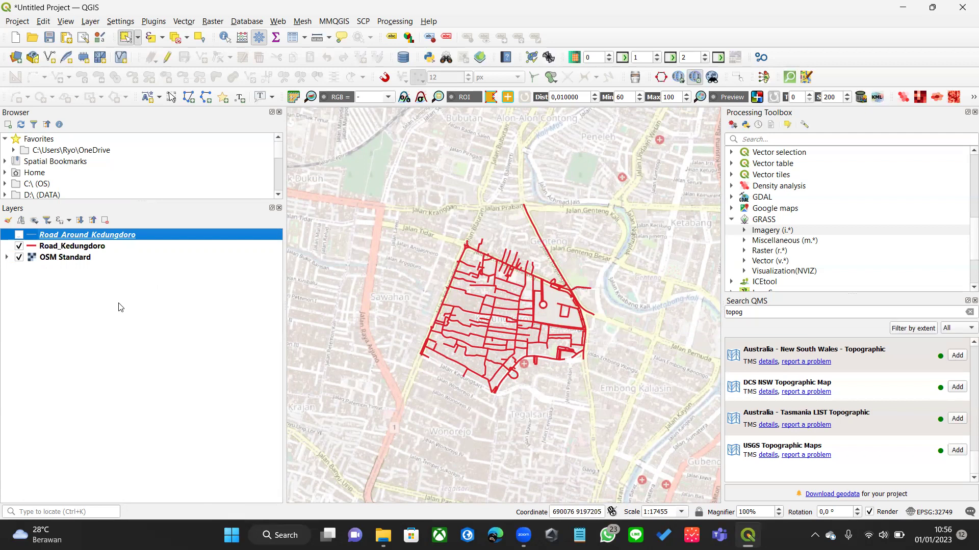
{"action": "left_click", "coordinate": [47, 248]}
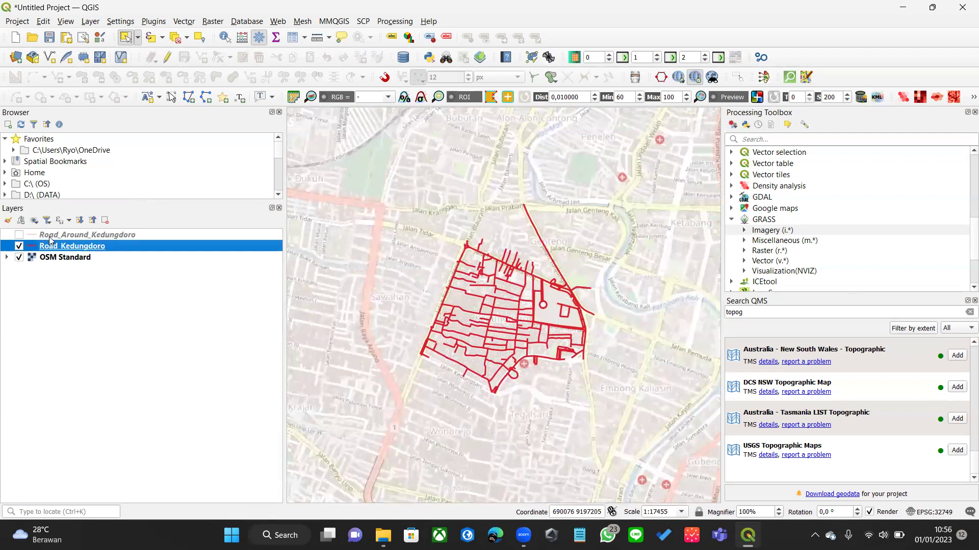
{"action": "left_click", "coordinate": [50, 237]}
{"action": "left_click", "coordinate": [127, 246]}
{"action": "left_click", "coordinate": [153, 234]}
{"action": "left_click", "coordinate": [19, 236]}
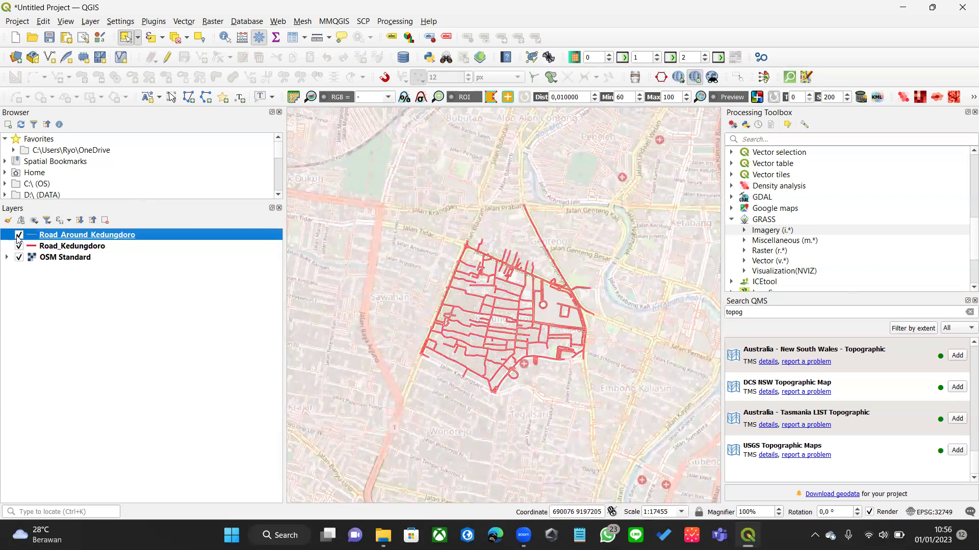
Step: Zoom the map to the full extent of Road_Around_Kedungdoro and make Road_Kedungdoro the active layer
{"action": "scroll", "coordinate": [439, 274], "scroll_direction": "down", "scroll_amount": 1}
{"action": "scroll", "coordinate": [466, 278], "scroll_direction": "up", "scroll_amount": 1}
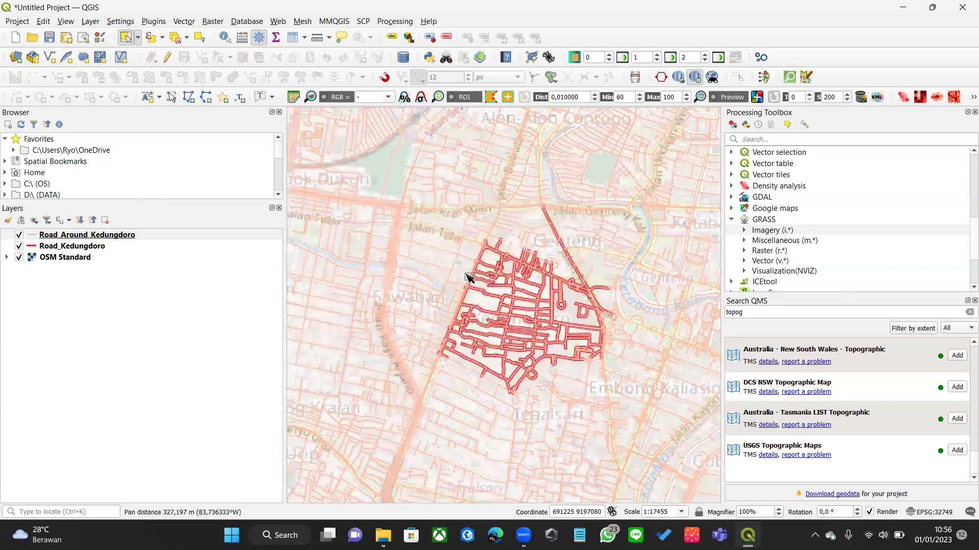
{"action": "scroll", "coordinate": [476, 286], "scroll_direction": "down", "scroll_amount": 1}
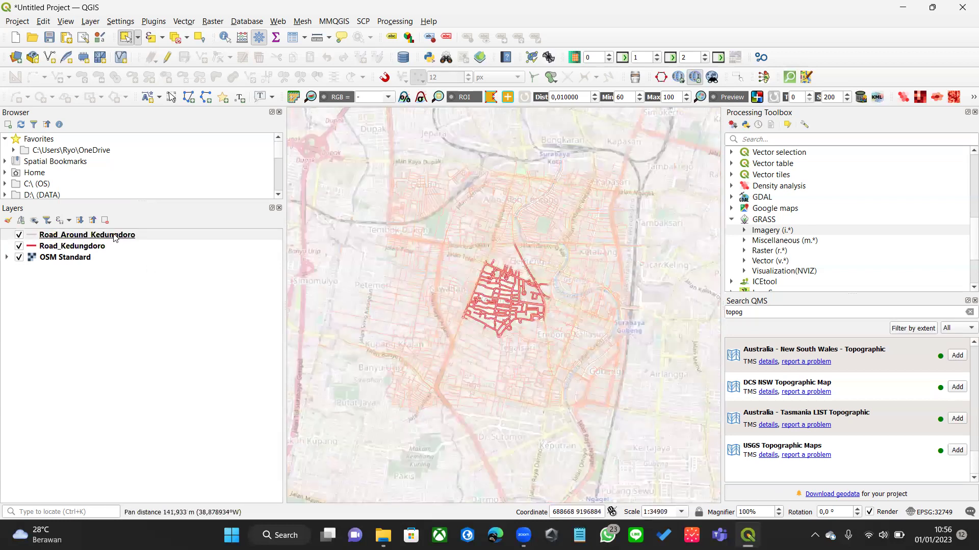
{"action": "right_click", "coordinate": [115, 233]}
{"action": "left_click", "coordinate": [165, 240]}
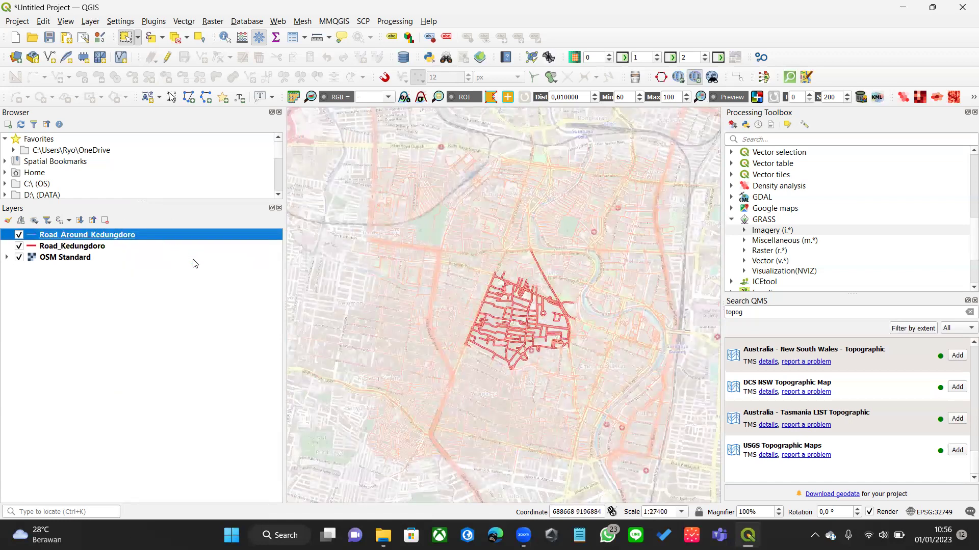
{"action": "left_click", "coordinate": [159, 246]}
{"action": "left_click", "coordinate": [158, 235]}
{"action": "left_click", "coordinate": [139, 248]}
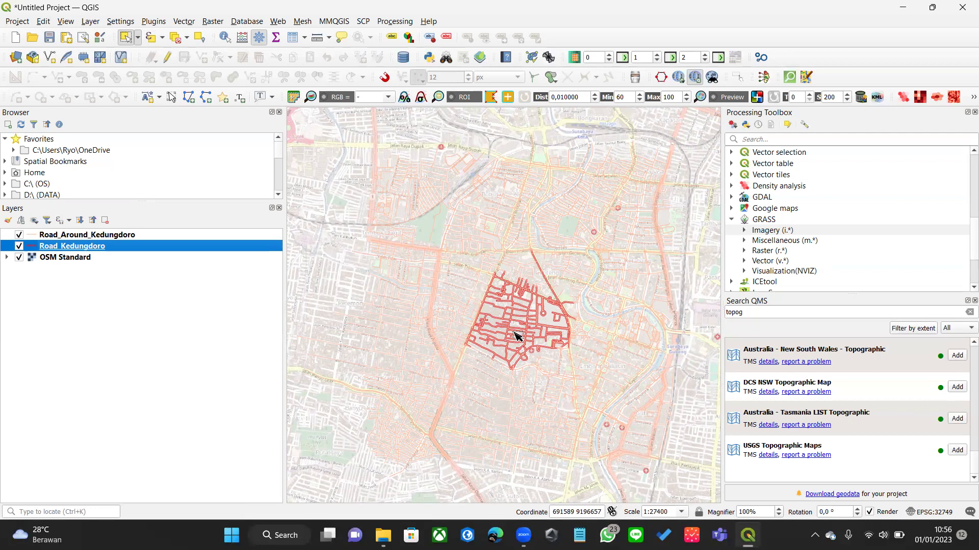
Step: Collapse the GRASS provider, search the Processing Toolbox for "centrali", and select the GRASS v.net.centrality algorithm
{"action": "left_click", "coordinate": [731, 220]}
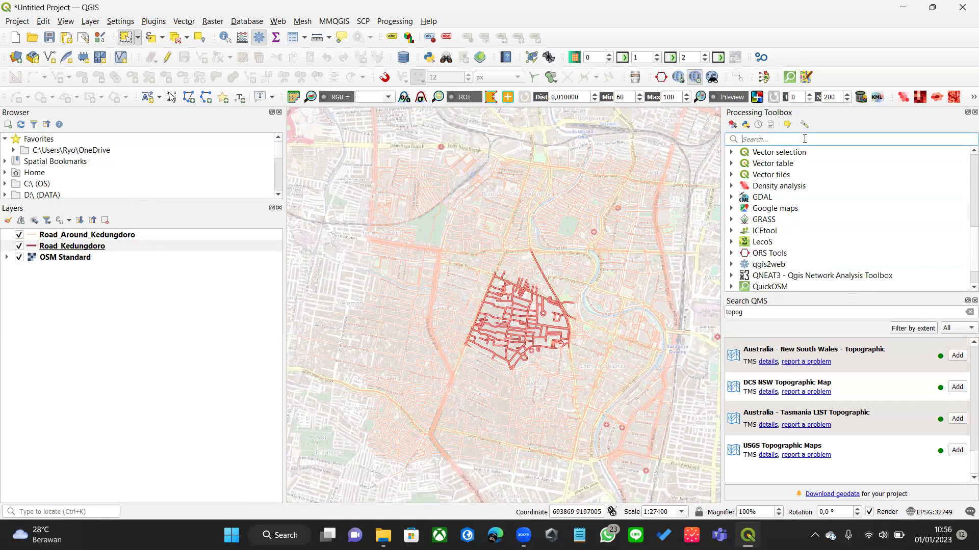
{"action": "type", "text": "centarlit"}
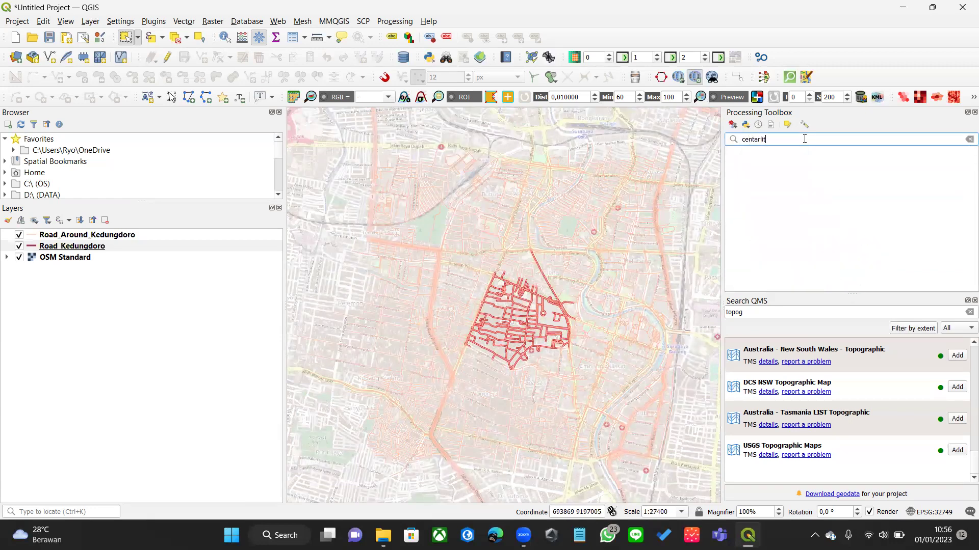
{"action": "key", "text": "BackSpace"}
{"action": "key", "text": "BackSpace"}
{"action": "key", "text": "BackSpace"}
{"action": "key", "text": "BackSpace"}
{"action": "key", "text": "BackSpace"}
{"action": "type", "text": "ral"}
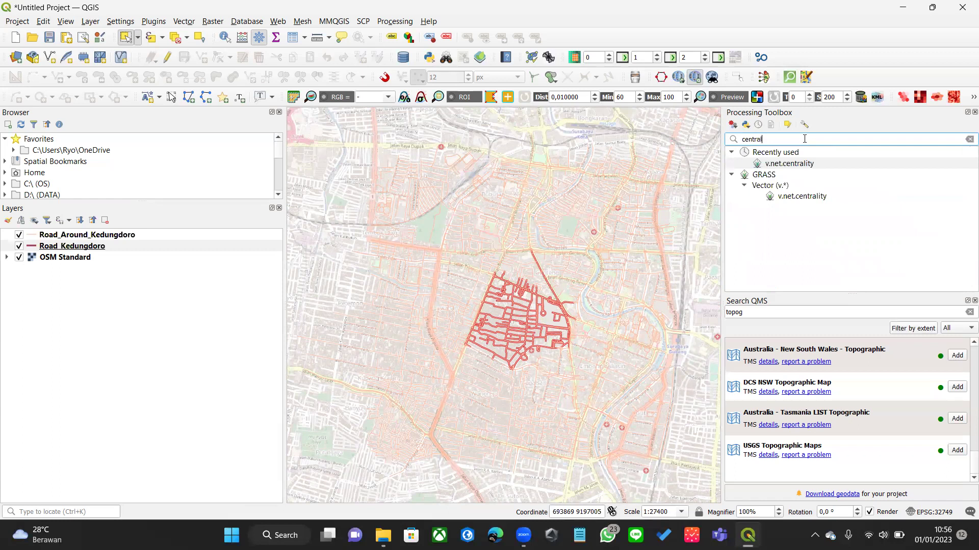
{"action": "left_click", "coordinate": [798, 200]}
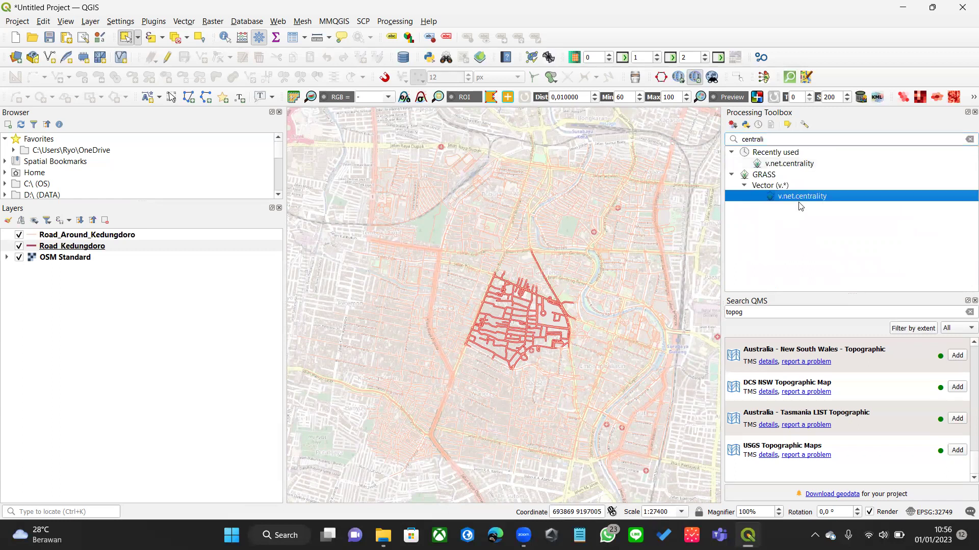
{"action": "left_click", "coordinate": [775, 177]}
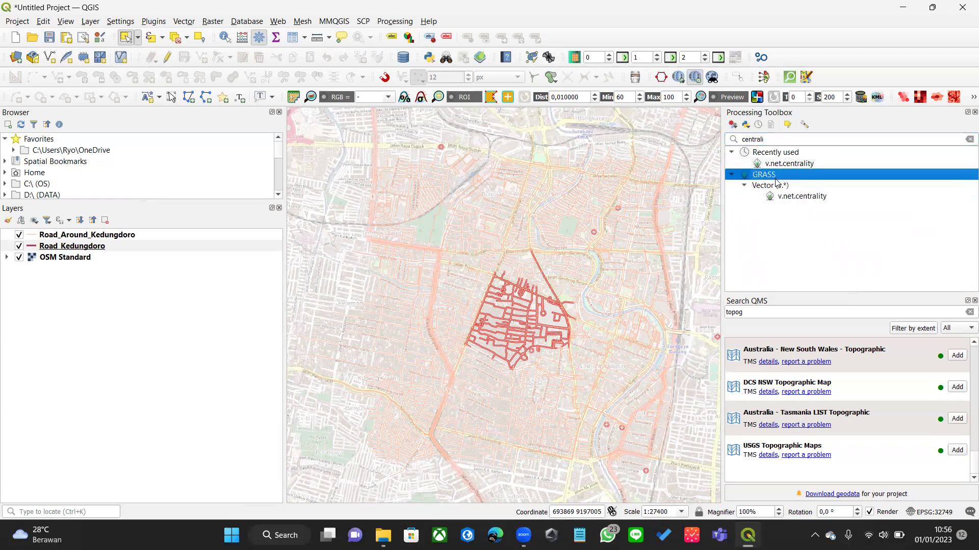
{"action": "left_click", "coordinate": [822, 198]}
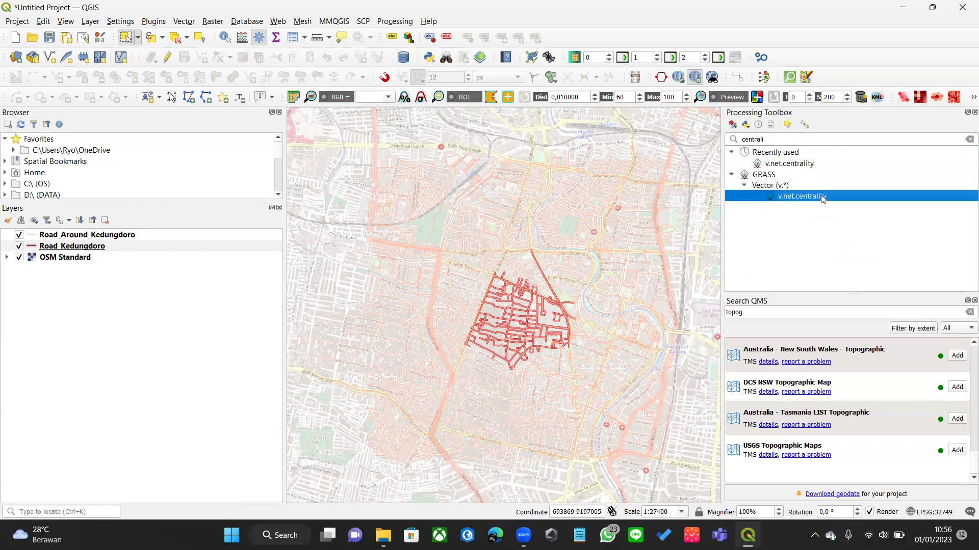
Step: Open the v.net.centrality algorithm and set Road_Around_Kedungdoro as its input vector line layer
{"action": "double_click", "coordinate": [822, 198]}
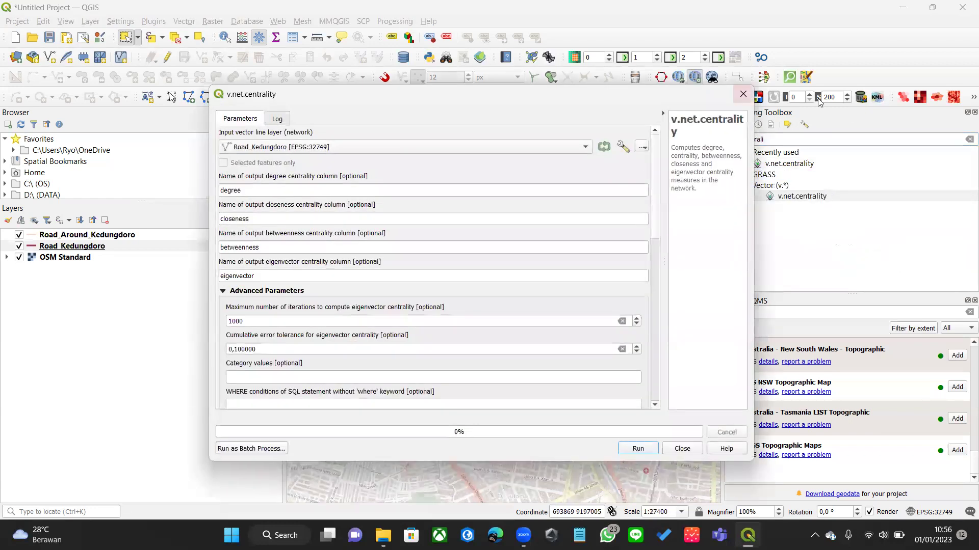
{"action": "left_click_drag", "start_coordinate": [819, 102], "coordinate": [863, 107]}
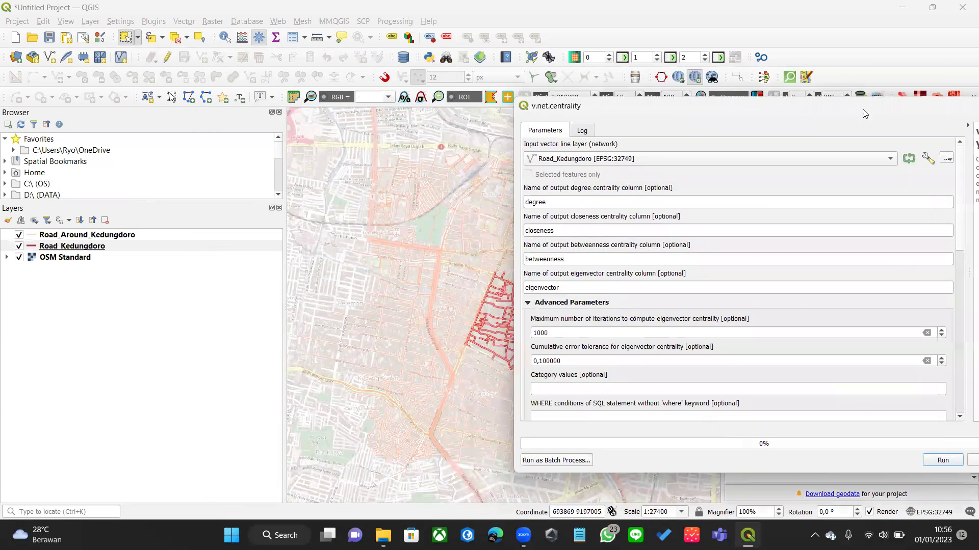
{"action": "left_click", "coordinate": [178, 241]}
{"action": "left_click", "coordinate": [175, 238]}
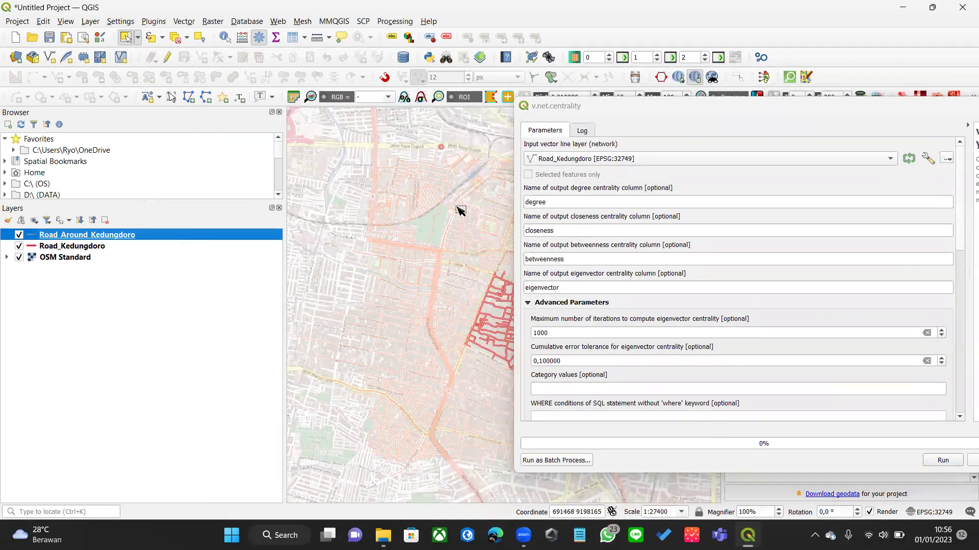
{"action": "scroll", "coordinate": [701, 159], "scroll_direction": "up", "scroll_amount": 1}
{"action": "left_click_drag", "start_coordinate": [702, 109], "coordinate": [770, 102]}
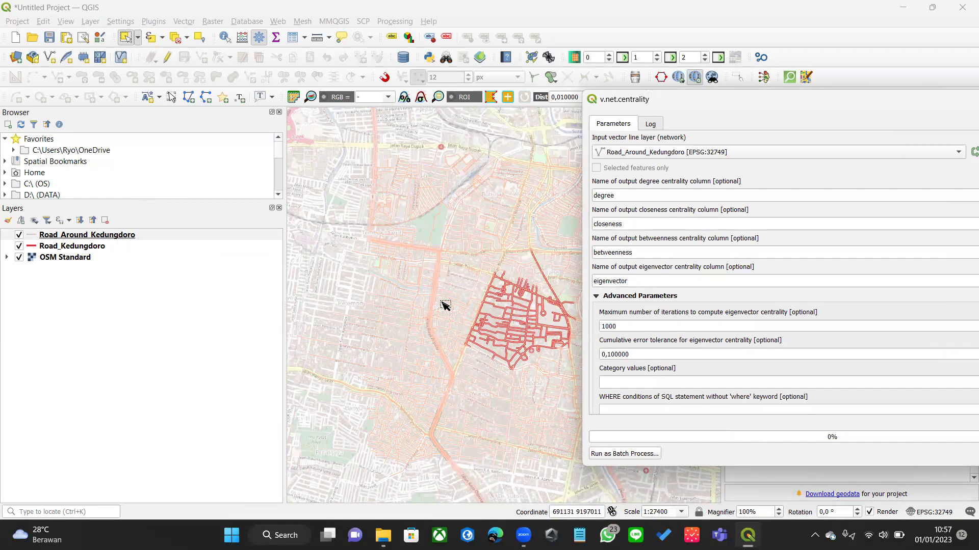
{"action": "left_click_drag", "start_coordinate": [433, 115], "coordinate": [432, 115]}
Step: Run v.net.centrality with output columns degree, closeness, betweenness and eigenvector to a temporary layer, and close the algorithm dialog
{"action": "left_click", "coordinate": [314, 203]}
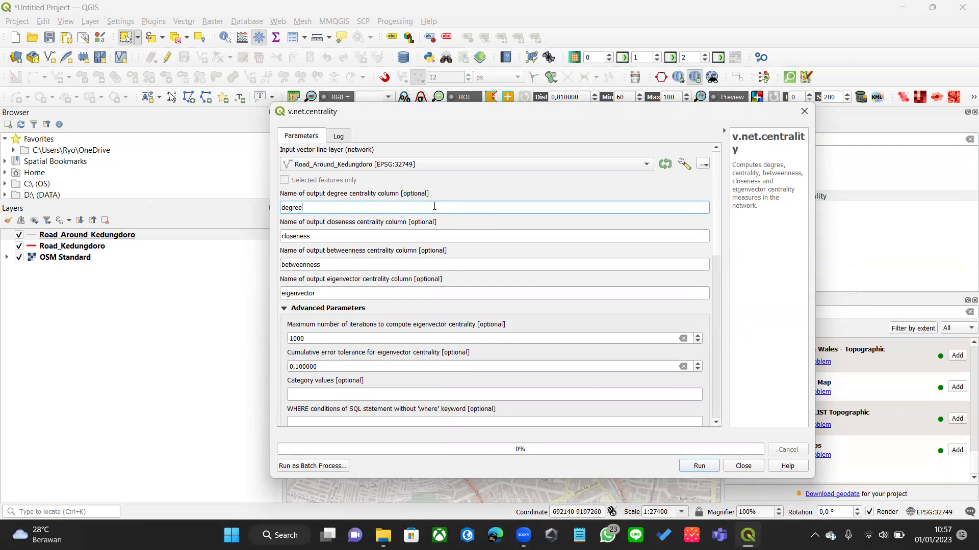
{"action": "left_click", "coordinate": [428, 298]}
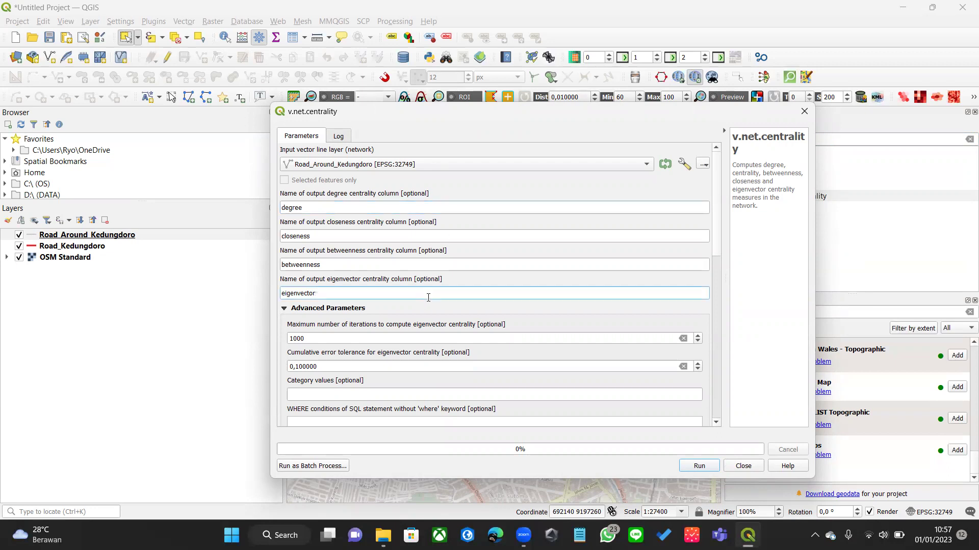
{"action": "left_click_drag", "start_coordinate": [475, 121], "coordinate": [468, 118]}
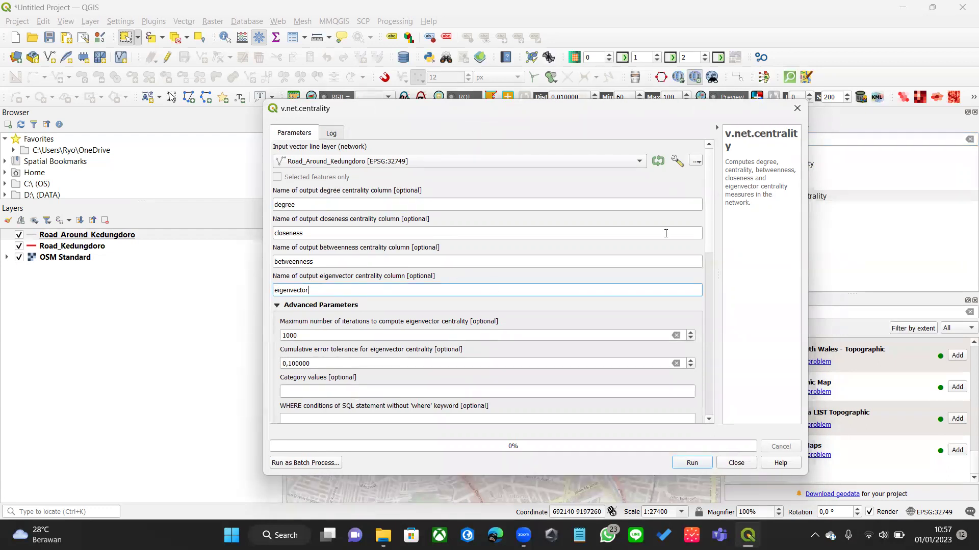
{"action": "scroll", "coordinate": [712, 201], "scroll_direction": "down", "scroll_amount": 1}
{"action": "scroll", "coordinate": [713, 201], "scroll_direction": "up", "scroll_amount": 2}
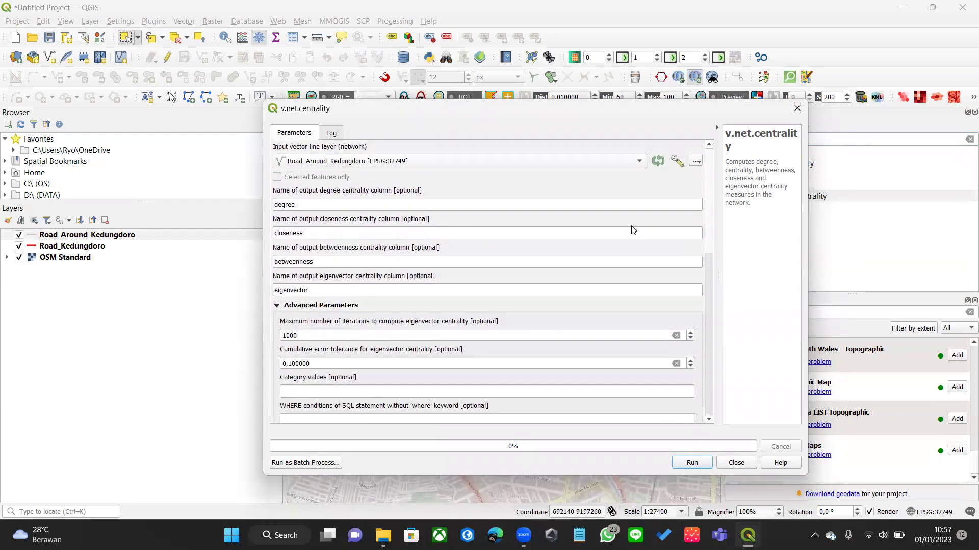
{"action": "left_click", "coordinate": [288, 306]}
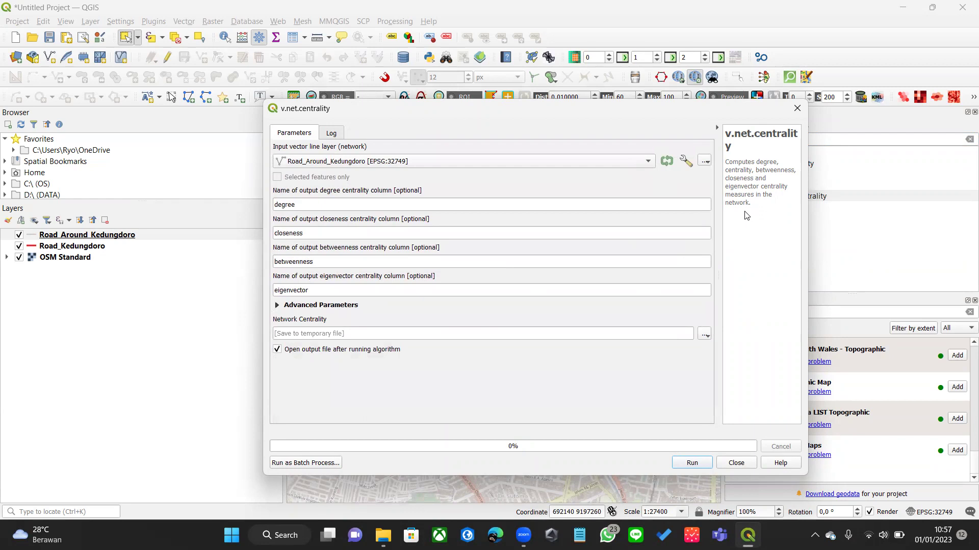
{"action": "left_click", "coordinate": [360, 233]}
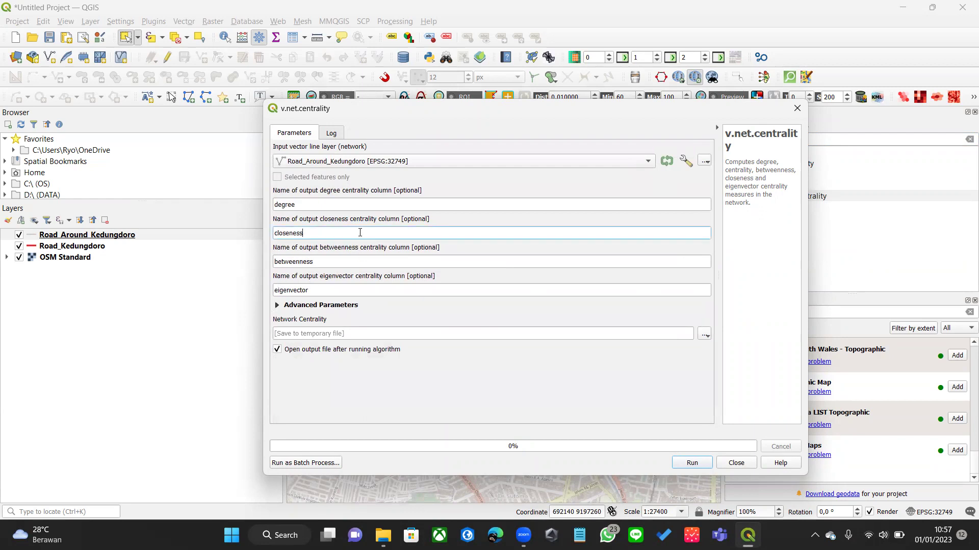
{"action": "left_click", "coordinate": [369, 204]}
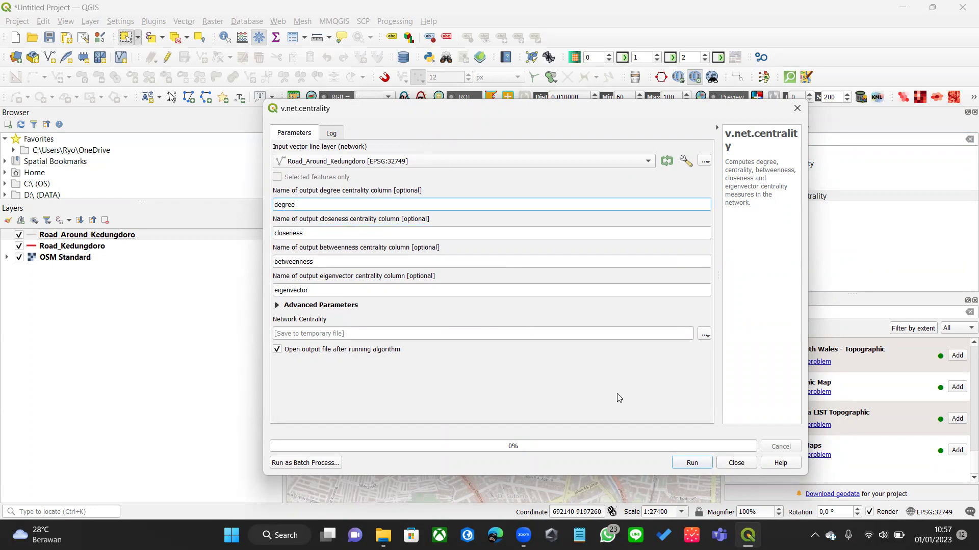
{"action": "left_click", "coordinate": [689, 468]}
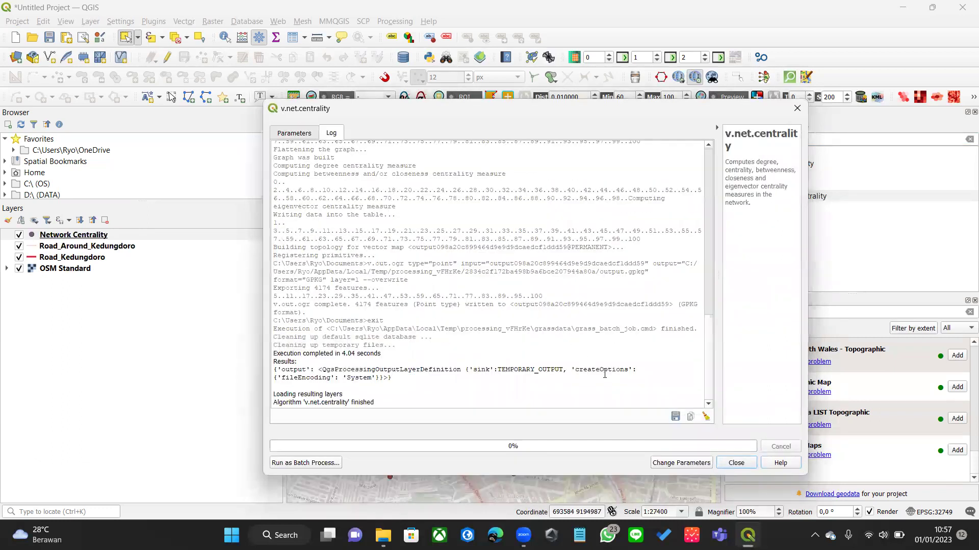
{"action": "left_click", "coordinate": [736, 462]}
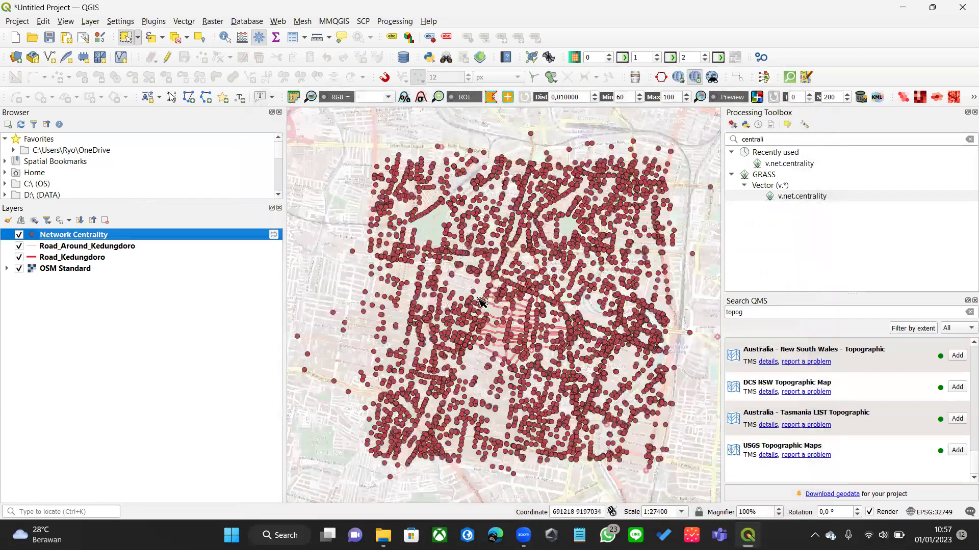
Step: Open the Network Centrality layer's symbology and switch its rendering to Categorized
{"action": "left_click", "coordinate": [79, 249]}
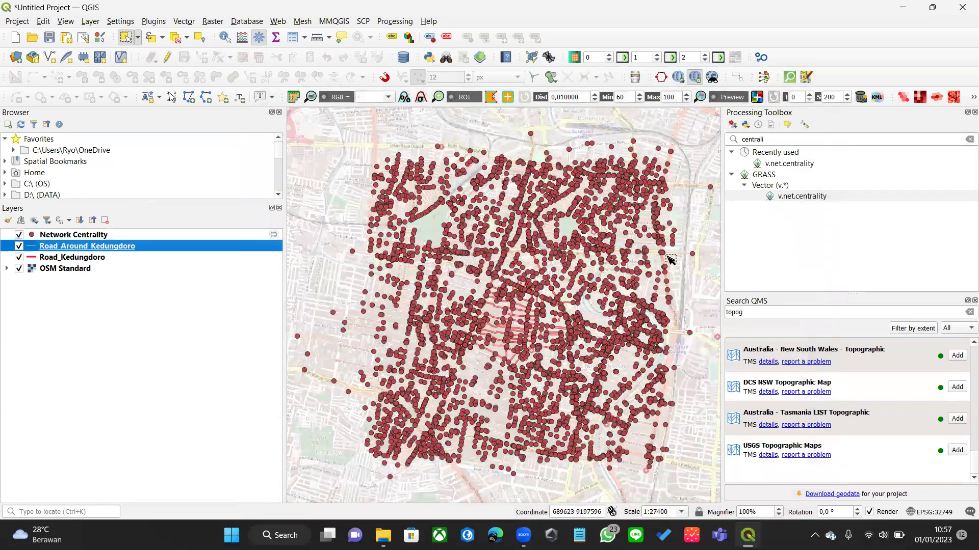
{"action": "scroll", "coordinate": [550, 224], "scroll_direction": "up", "scroll_amount": 1}
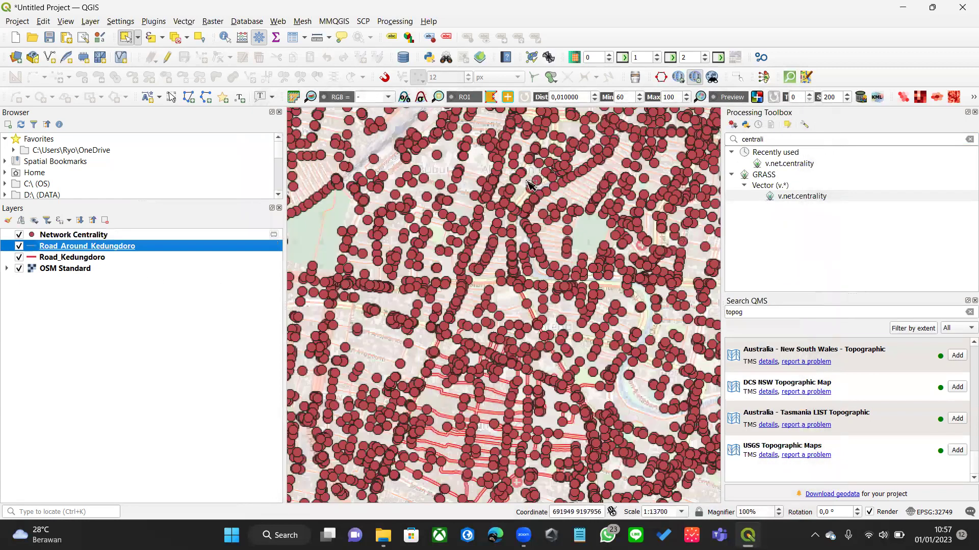
{"action": "scroll", "coordinate": [530, 184], "scroll_direction": "up", "scroll_amount": 1}
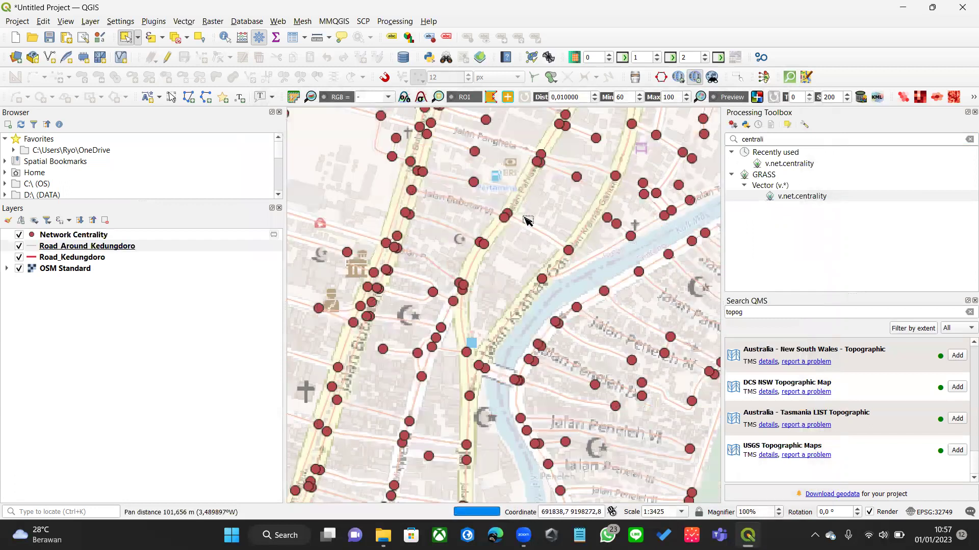
{"action": "scroll", "coordinate": [528, 227], "scroll_direction": "down", "scroll_amount": 2}
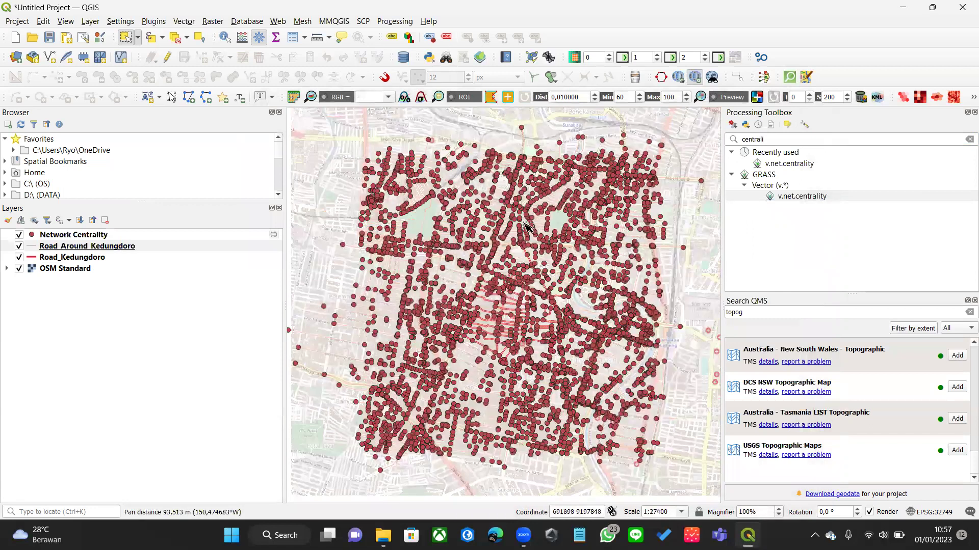
{"action": "right_click", "coordinate": [71, 235]}
{"action": "left_click", "coordinate": [125, 314]}
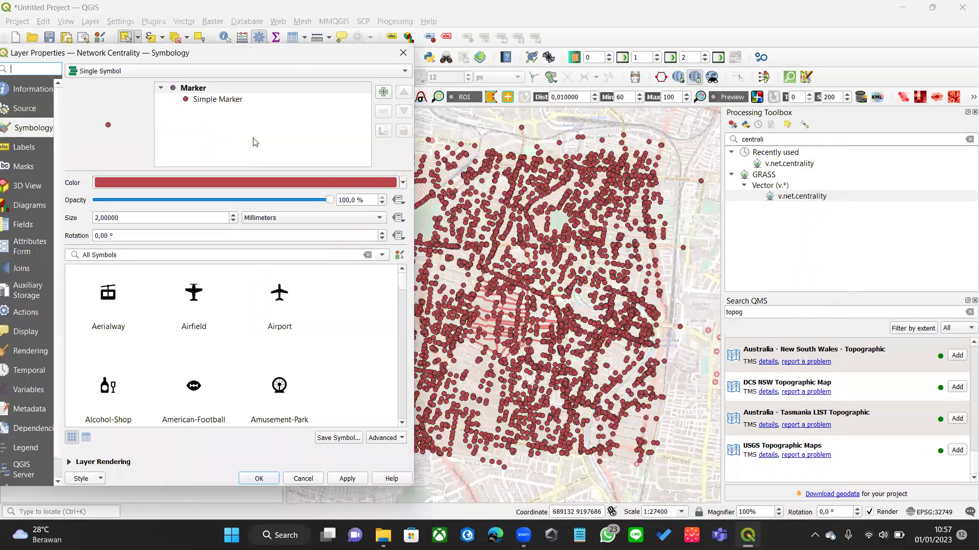
{"action": "left_click", "coordinate": [108, 69]}
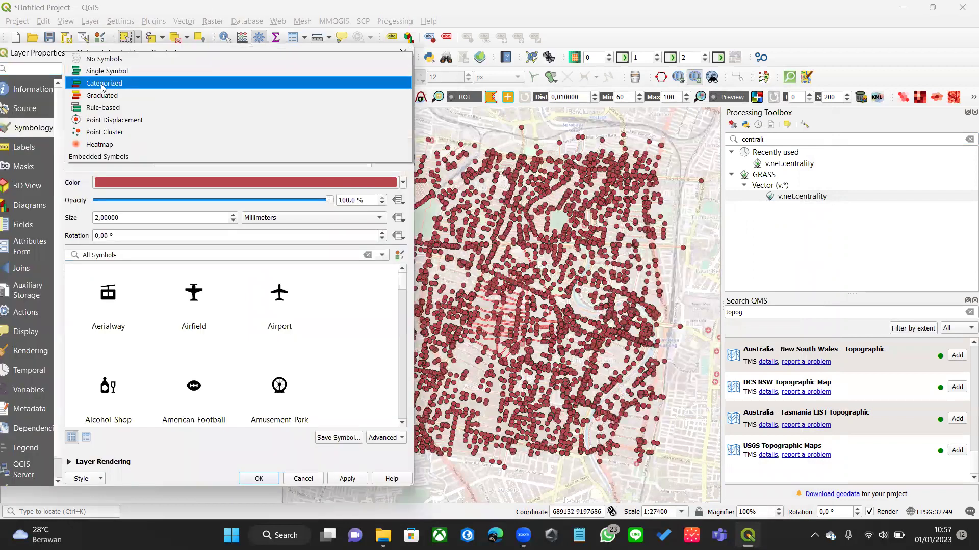
{"action": "left_click", "coordinate": [103, 85]}
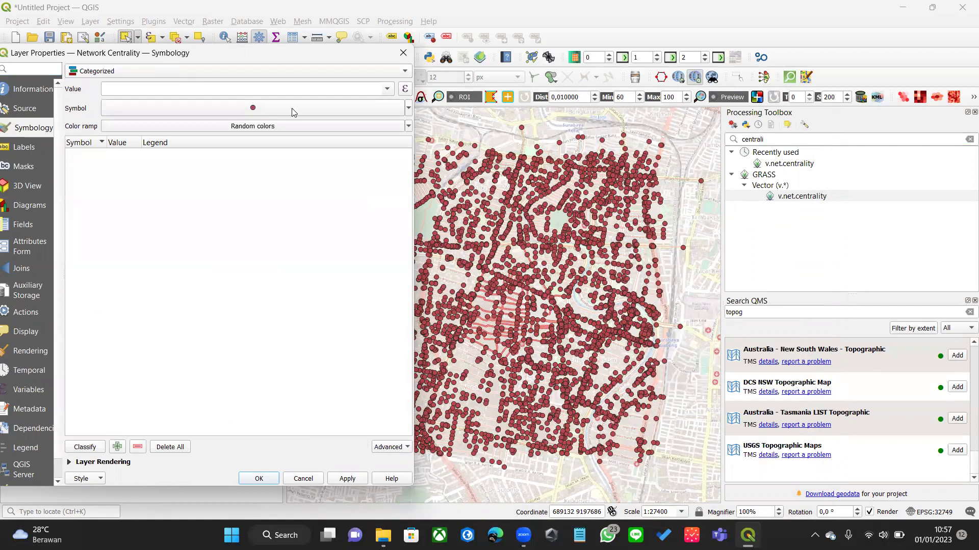
Step: Classify the Network Centrality points by the degree field
{"action": "left_click", "coordinate": [407, 119]}
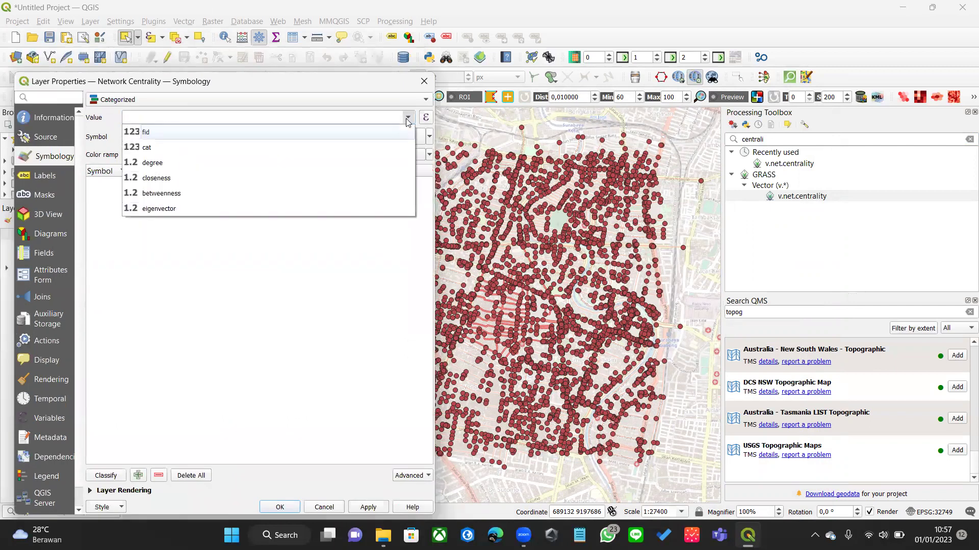
{"action": "left_click", "coordinate": [213, 163]}
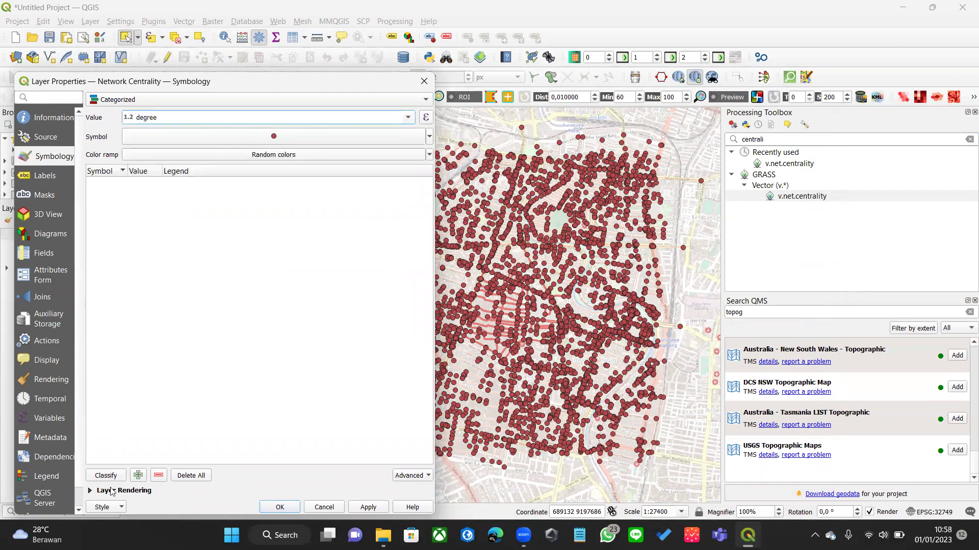
{"action": "left_click", "coordinate": [338, 137]}
{"action": "left_click", "coordinate": [560, 98]}
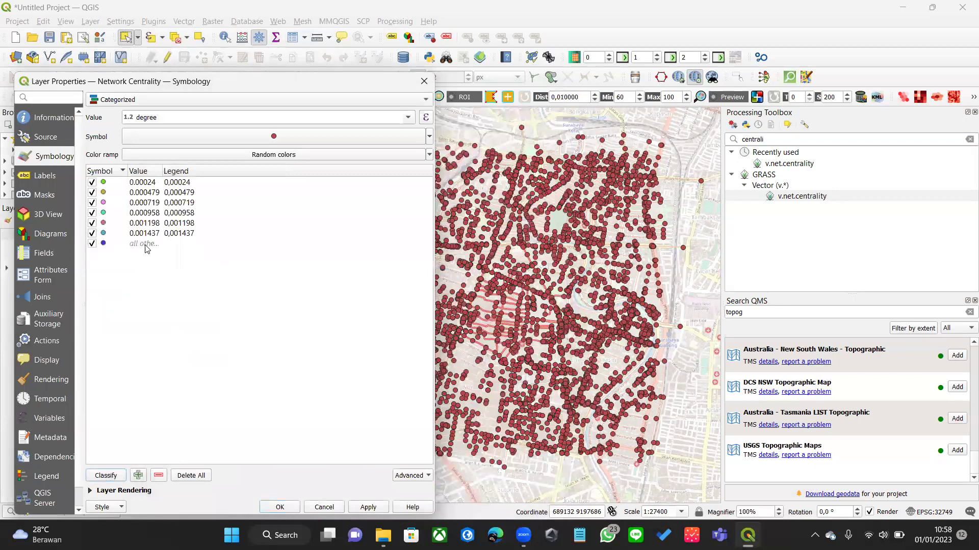
Step: Remove the all-other-values category, color the degree classes with the Blues ramp, and apply the style
{"action": "left_click", "coordinate": [429, 154]}
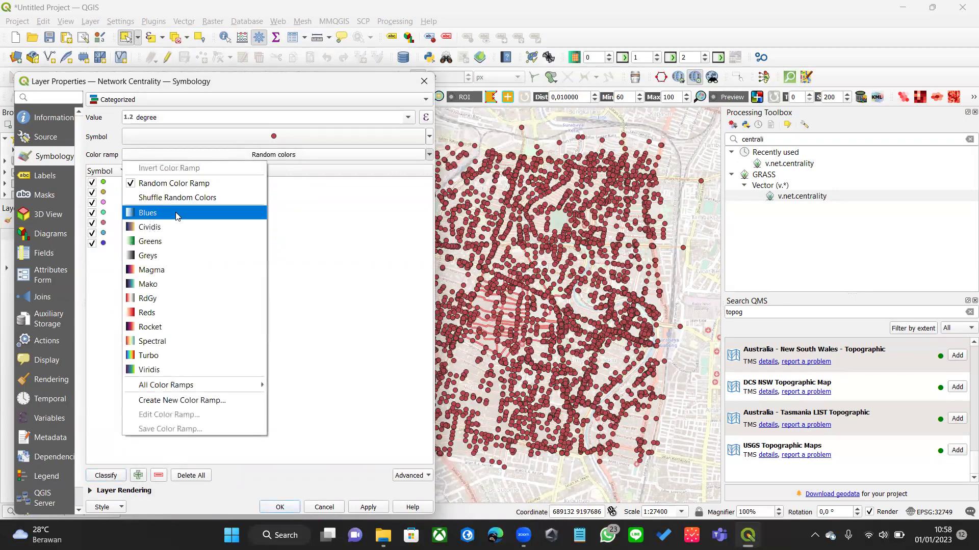
{"action": "left_click", "coordinate": [179, 212]}
{"action": "left_click", "coordinate": [158, 244]}
{"action": "left_click", "coordinate": [158, 475]}
{"action": "left_click", "coordinate": [429, 155]}
{"action": "left_click", "coordinate": [195, 211]}
{"action": "left_click", "coordinate": [371, 507]}
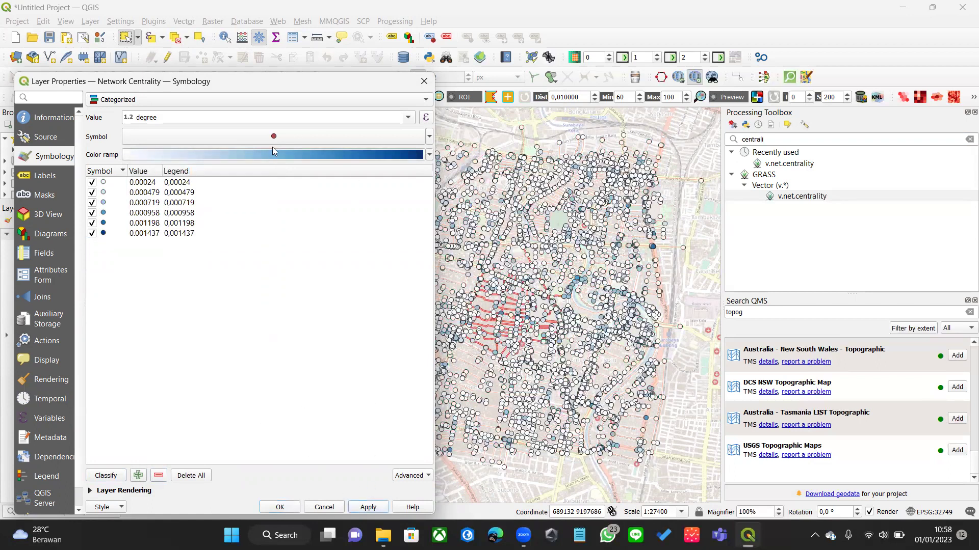
{"action": "left_click", "coordinate": [290, 508]}
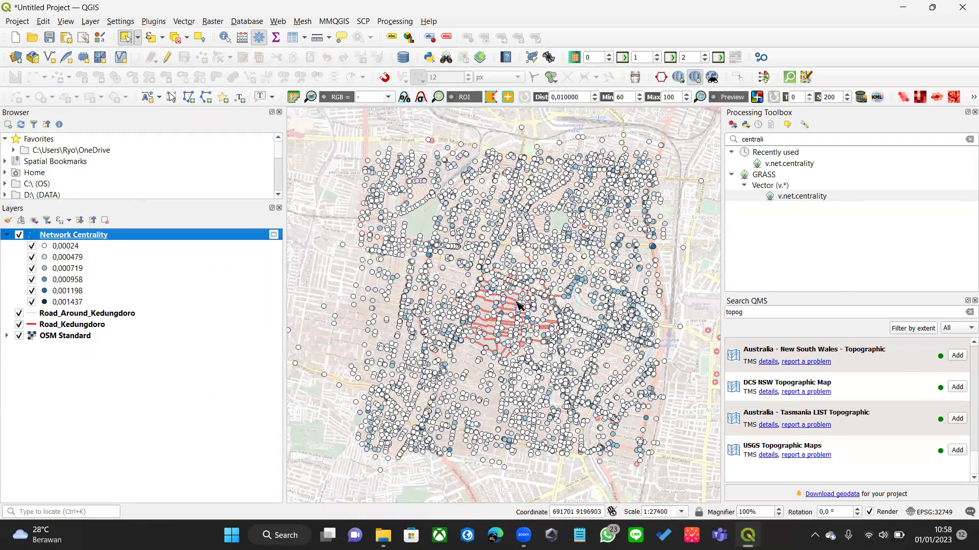
Step: Examine the degree classes at the road intersections and open the Network Centrality attribute table
{"action": "scroll", "coordinate": [662, 246], "scroll_direction": "up", "scroll_amount": 1}
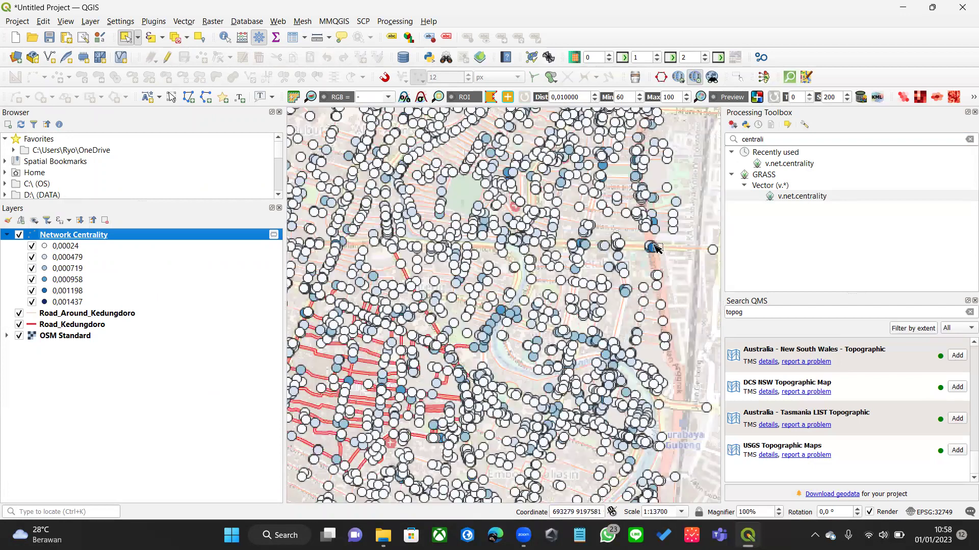
{"action": "scroll", "coordinate": [669, 261], "scroll_direction": "up", "scroll_amount": 1}
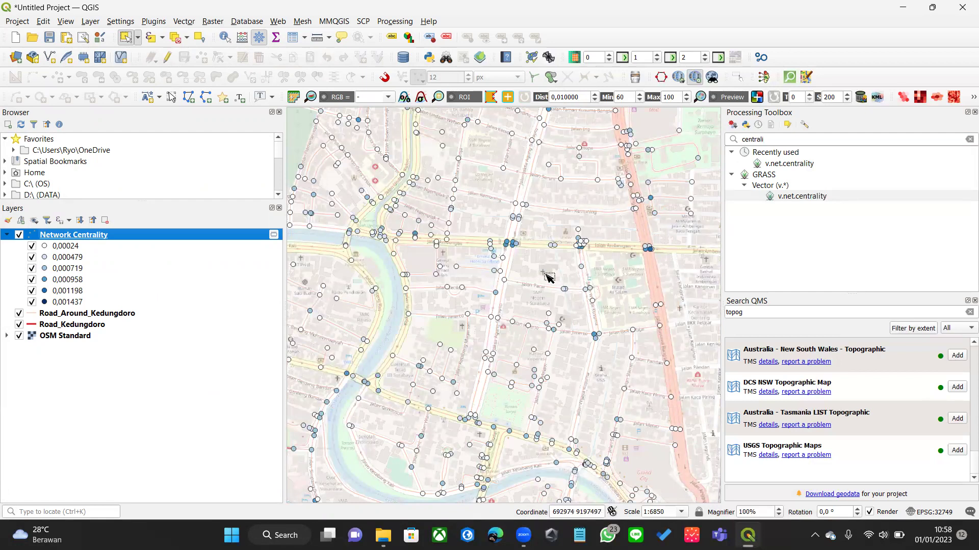
{"action": "left_click_drag", "start_coordinate": [542, 232], "coordinate": [673, 271]}
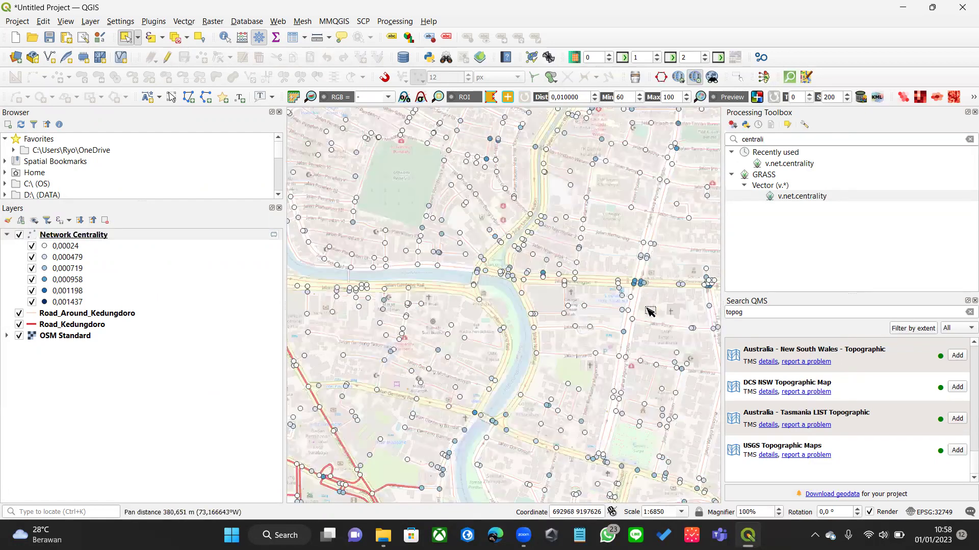
{"action": "left_click_drag", "start_coordinate": [632, 316], "coordinate": [593, 322]}
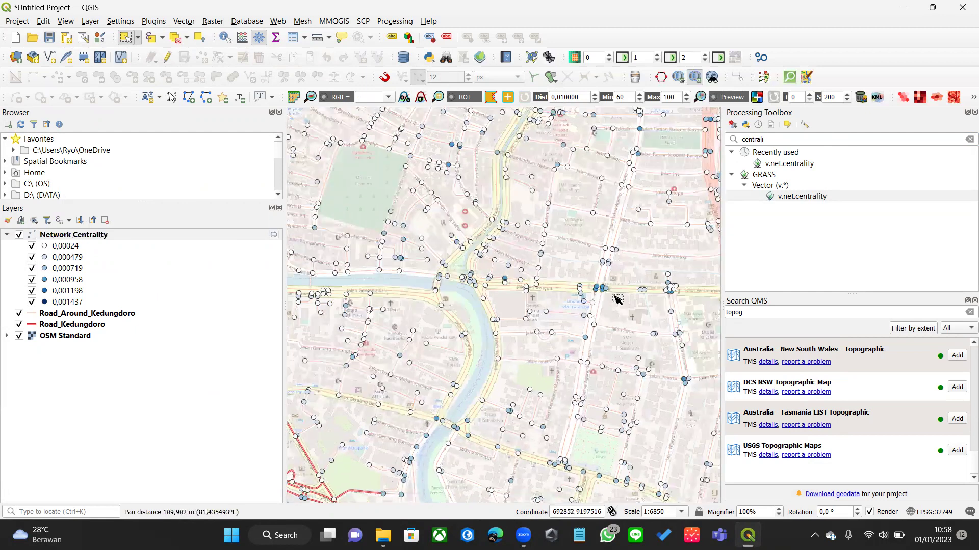
{"action": "scroll", "coordinate": [635, 299], "scroll_direction": "up", "scroll_amount": 1}
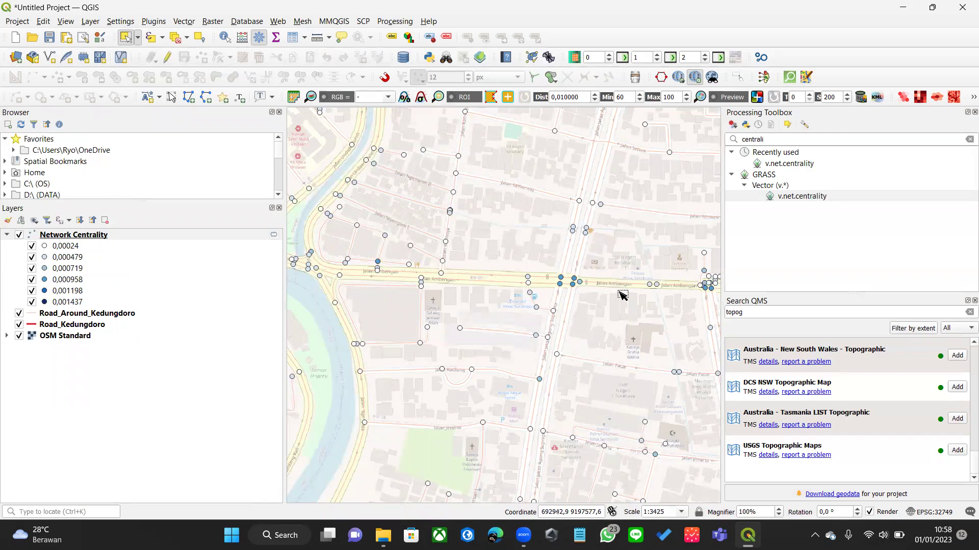
{"action": "left_click", "coordinate": [98, 258]}
{"action": "left_click", "coordinate": [101, 238]}
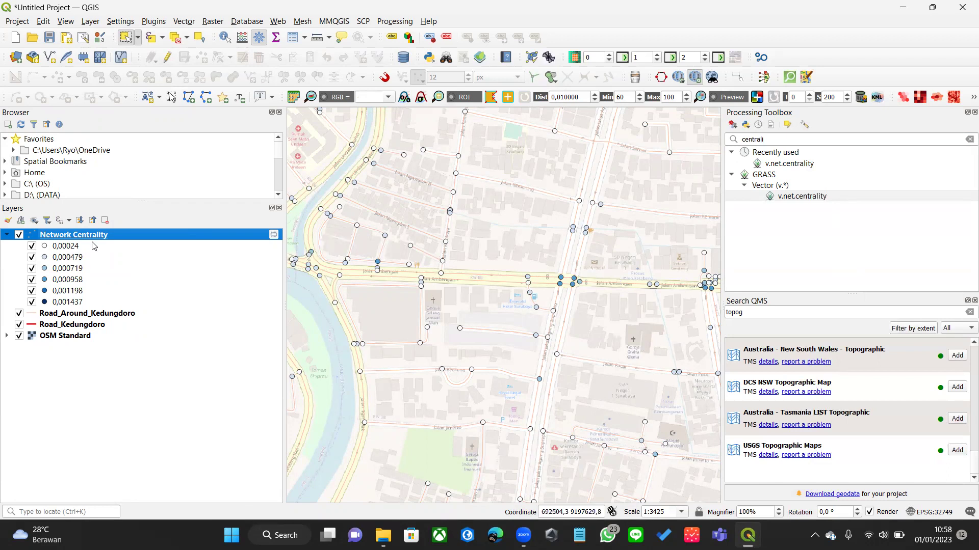
{"action": "right_click", "coordinate": [98, 238]}
{"action": "left_click", "coordinate": [158, 166]}
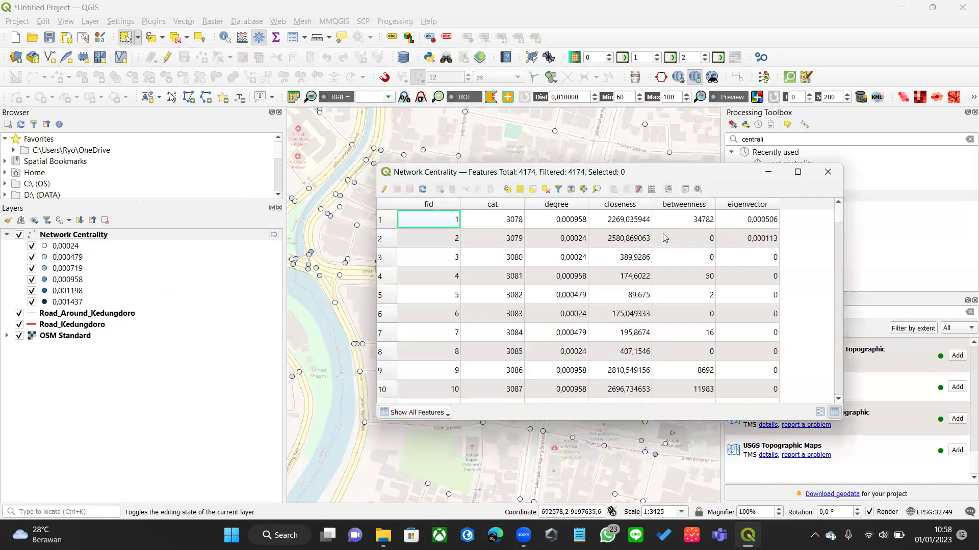
Step: Select the record with fid 1 in the attribute table and zoom the map to its point to inspect the connected roads
{"action": "left_click", "coordinate": [379, 223]}
{"action": "left_click", "coordinate": [597, 189]}
{"action": "left_click_drag", "start_coordinate": [614, 172], "coordinate": [680, 379]}
{"action": "scroll", "coordinate": [572, 336], "scroll_direction": "up", "scroll_amount": 5}
{"action": "left_click_drag", "start_coordinate": [572, 336], "coordinate": [446, 270]}
{"action": "scroll", "coordinate": [469, 296], "scroll_direction": "up", "scroll_amount": 5}
{"action": "scroll", "coordinate": [469, 295], "scroll_direction": "down", "scroll_amount": 6}
{"action": "scroll", "coordinate": [521, 286], "scroll_direction": "down", "scroll_amount": 5}
{"action": "scroll", "coordinate": [558, 319], "scroll_direction": "down", "scroll_amount": 3}
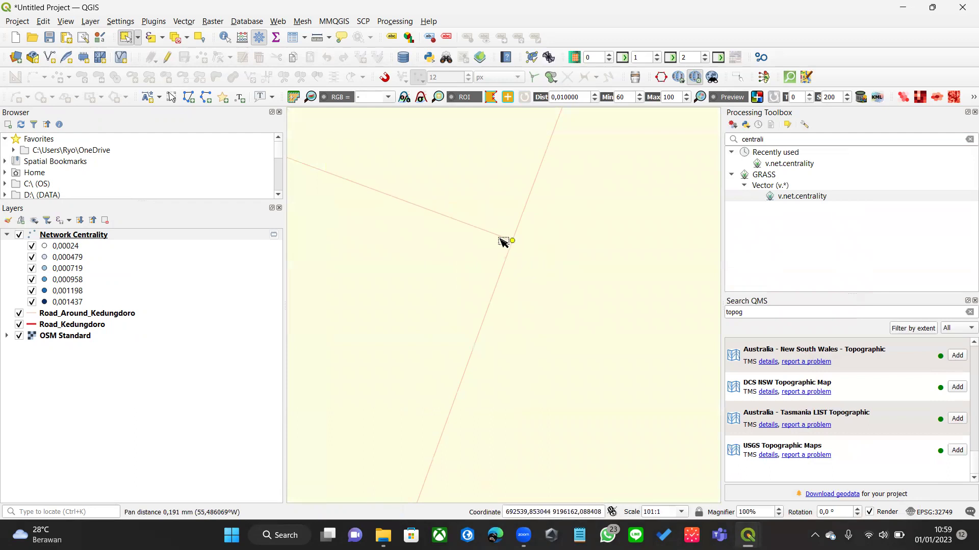
Step: Change the Road_Around_Kedungdoro layer's line symbol to the pointing arrow preset
{"action": "left_click", "coordinate": [60, 313]}
{"action": "left_click", "coordinate": [37, 325]}
{"action": "double_click", "coordinate": [35, 315]}
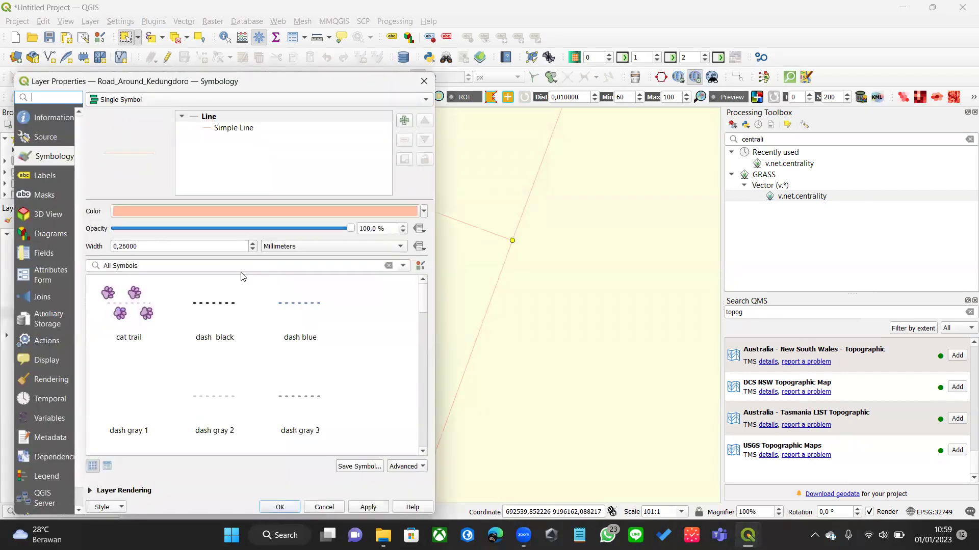
{"action": "scroll", "coordinate": [255, 324], "scroll_direction": "down", "scroll_amount": 5}
{"action": "scroll", "coordinate": [218, 323], "scroll_direction": "down", "scroll_amount": 2}
{"action": "scroll", "coordinate": [239, 348], "scroll_direction": "up", "scroll_amount": 2}
{"action": "left_click", "coordinate": [217, 407]}
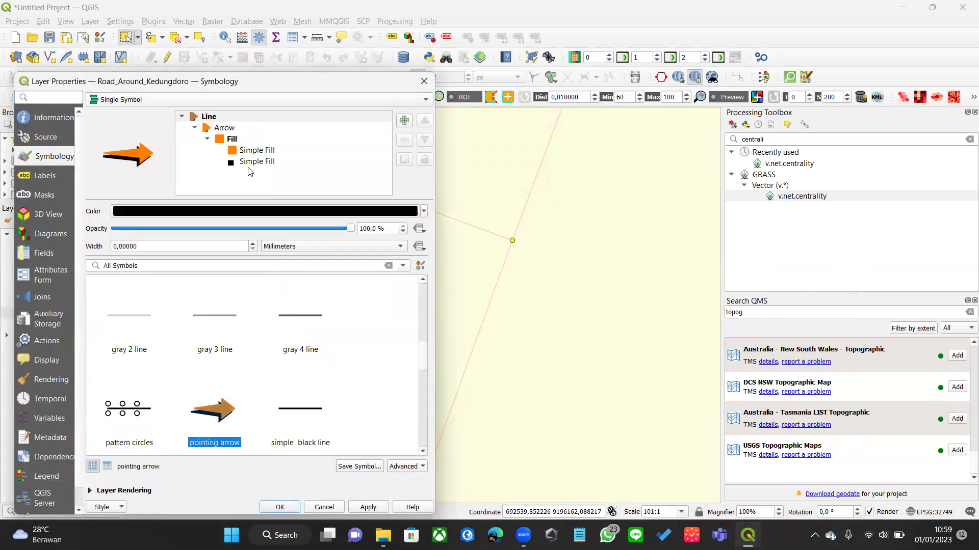
Step: Set the road arrow's width, head length and head thickness to 2 mm each and apply the style
{"action": "left_click", "coordinate": [219, 127]}
{"action": "left_click_drag", "start_coordinate": [327, 261], "coordinate": [229, 263]}
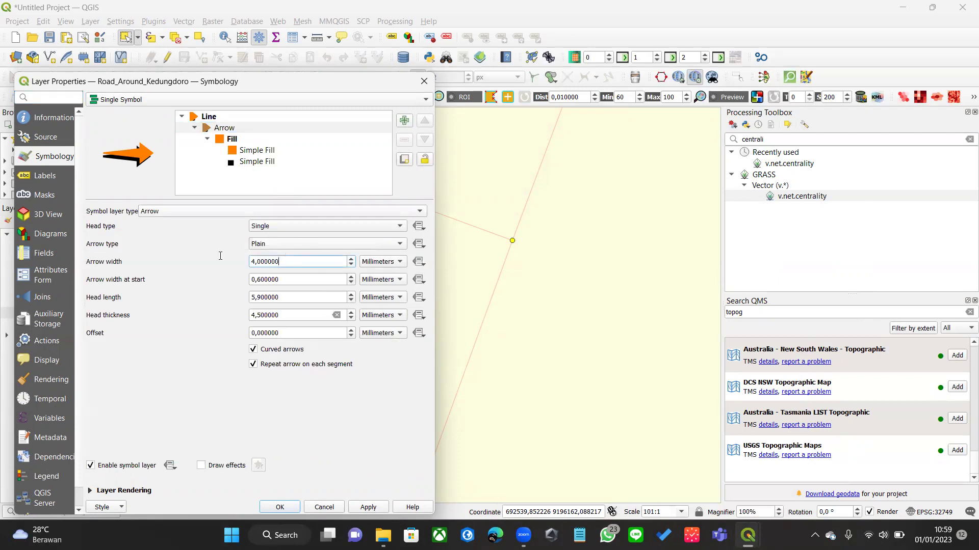
{"action": "type", "text": "2"}
{"action": "double_click", "coordinate": [277, 297]}
{"action": "type", "text": "2"}
{"action": "left_click", "coordinate": [277, 314]}
{"action": "type", "text": "2"}
{"action": "double_click", "coordinate": [294, 319]}
{"action": "type", "text": "2"}
{"action": "left_click", "coordinate": [373, 506]}
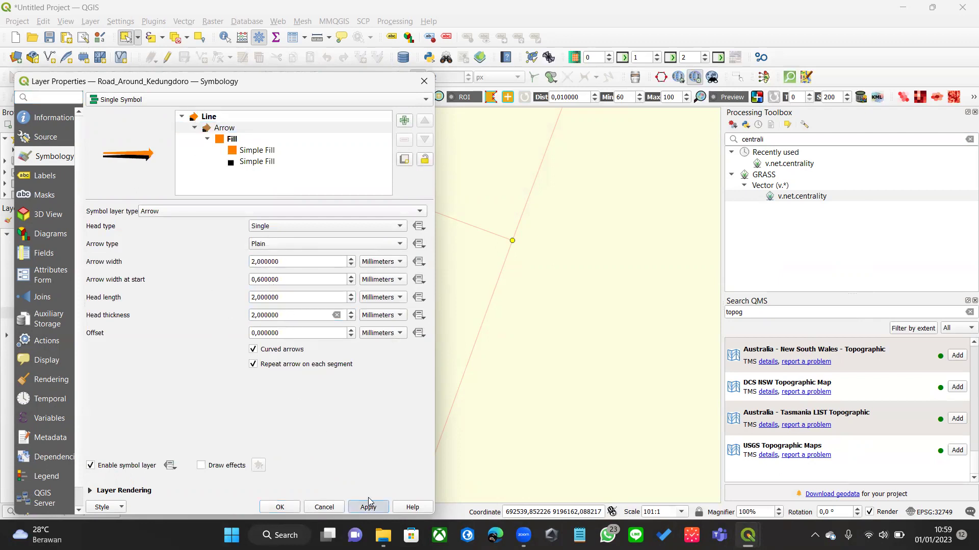
{"action": "left_click", "coordinate": [280, 507]}
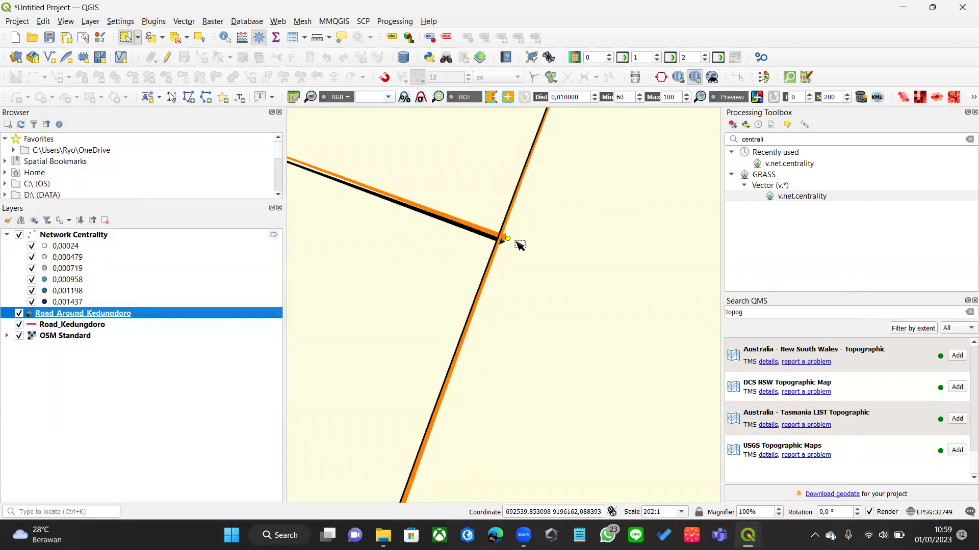
Step: Examine the arrow directions of the roads meeting at the selected centrality point
{"action": "scroll", "coordinate": [516, 243], "scroll_direction": "down", "scroll_amount": 2}
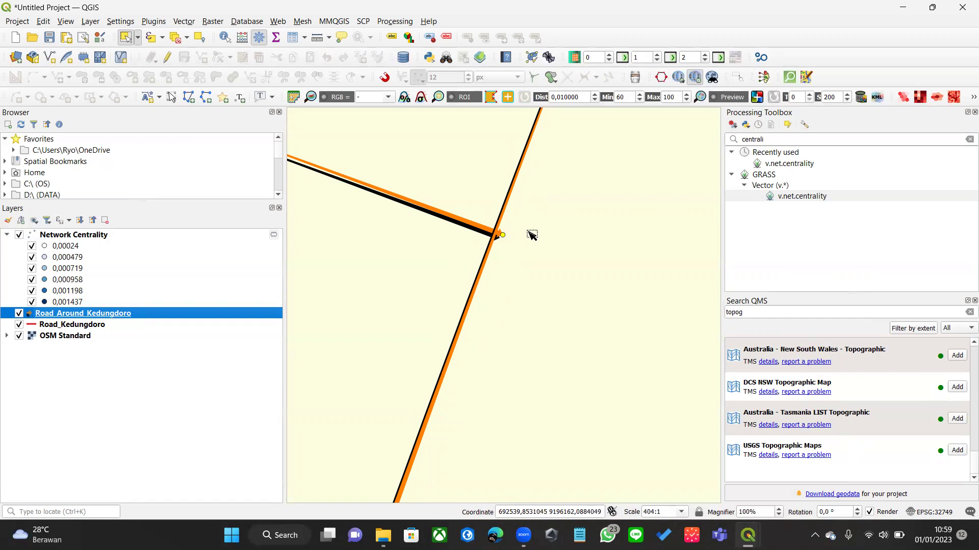
{"action": "scroll", "coordinate": [516, 243], "scroll_direction": "up", "scroll_amount": 1}
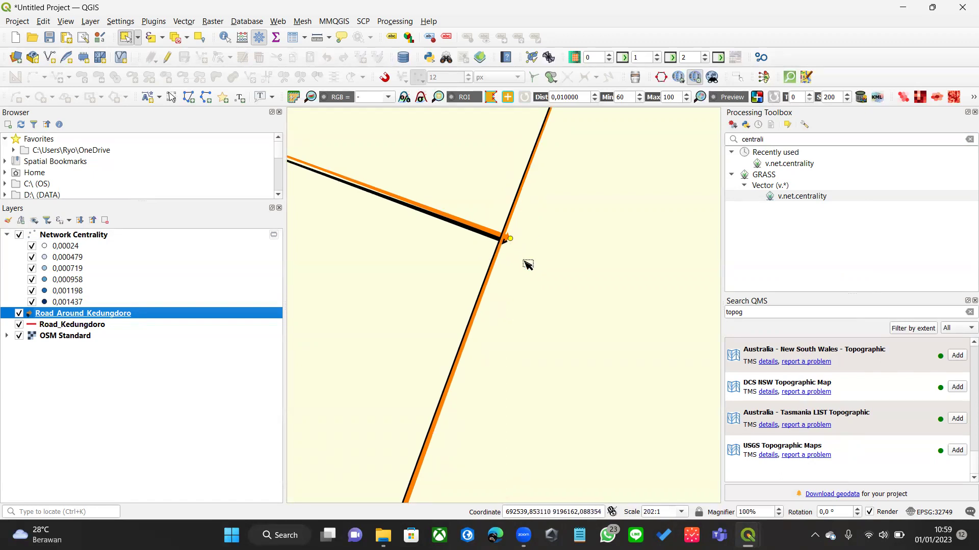
{"action": "scroll", "coordinate": [468, 231], "scroll_direction": "up", "scroll_amount": 3}
{"action": "left_click_drag", "start_coordinate": [468, 230], "coordinate": [599, 296]}
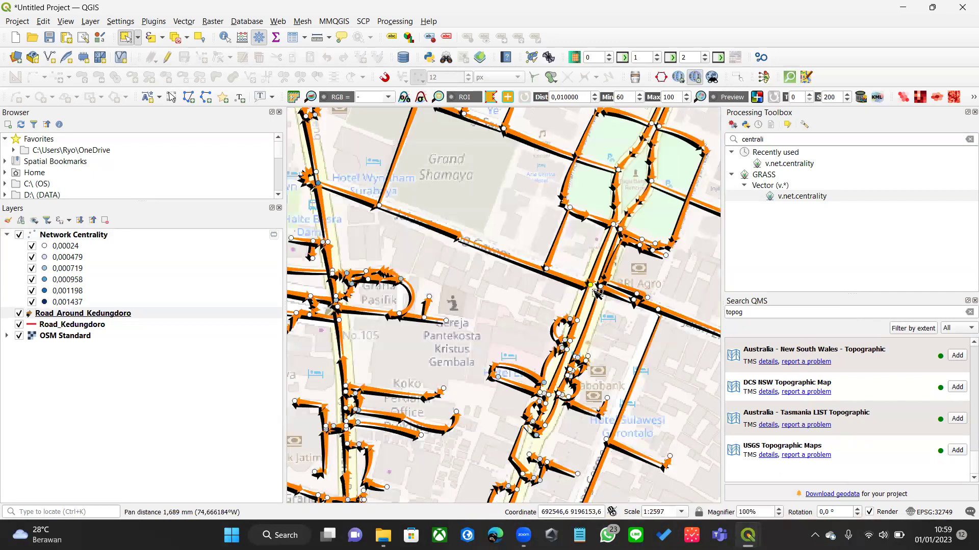
{"action": "scroll", "coordinate": [597, 295], "scroll_direction": "up", "scroll_amount": 5}
{"action": "left_click_drag", "start_coordinate": [513, 203], "coordinate": [545, 228]}
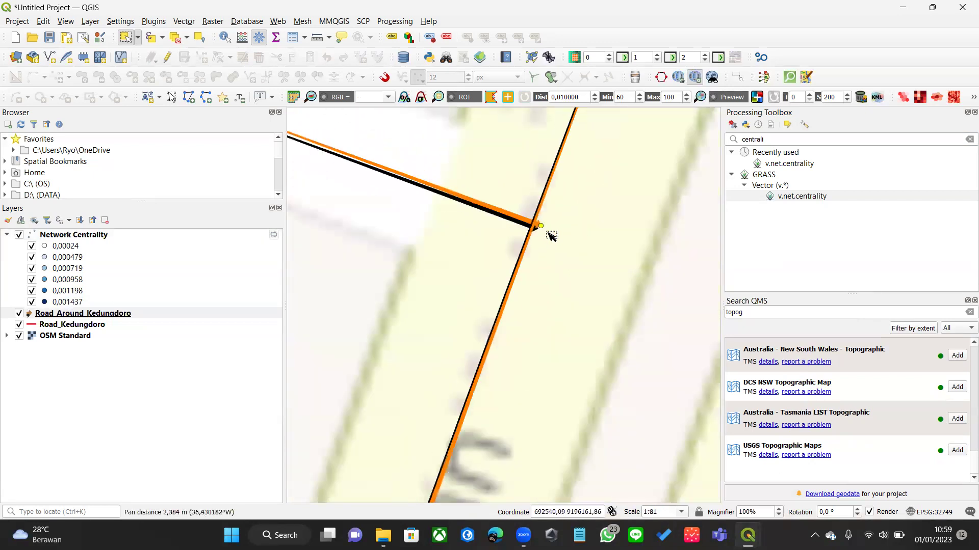
{"action": "scroll", "coordinate": [551, 236], "scroll_direction": "down", "scroll_amount": 6}
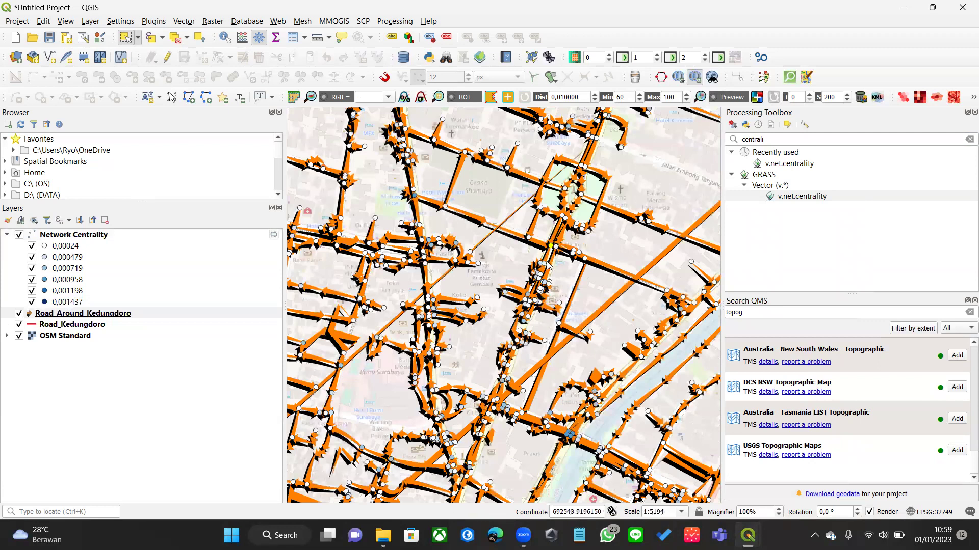
Step: Select the record with fid 8 in the Network Centrality attribute table and zoom the map to its point
{"action": "key", "text": "F6"}
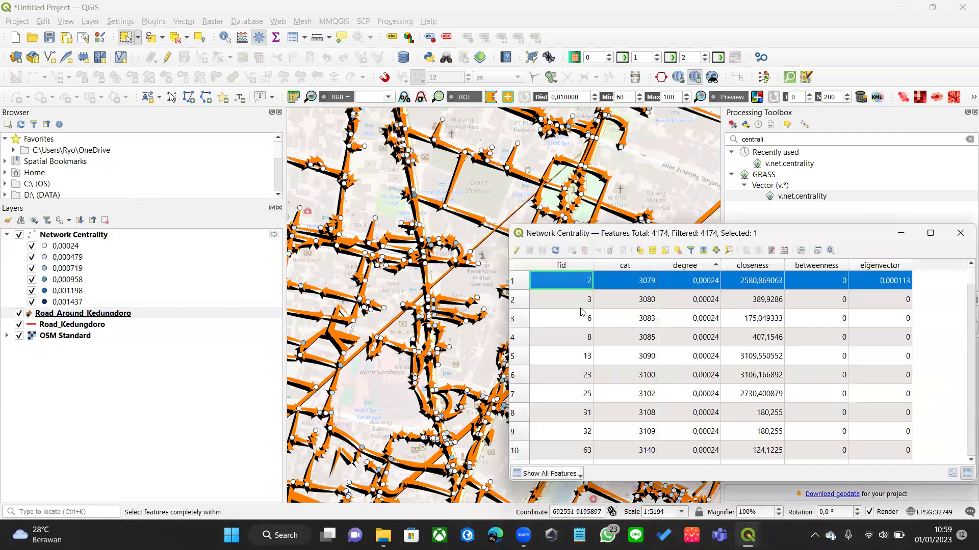
{"action": "key", "text": "Down"}
{"action": "key", "text": "Down"}
{"action": "key", "text": "Down"}
{"action": "key", "text": "ctrl+j"}
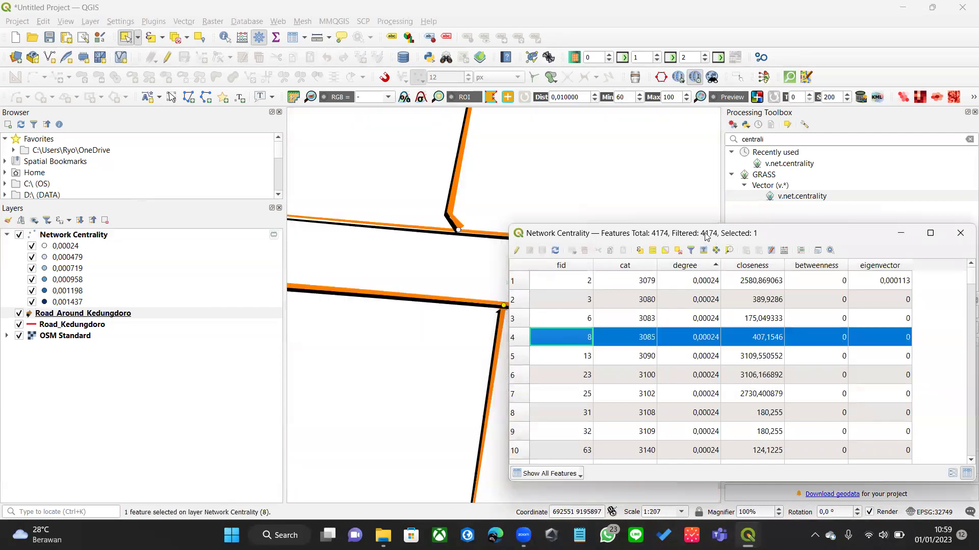
{"action": "scroll", "coordinate": [491, 311], "scroll_direction": "up", "scroll_amount": 6}
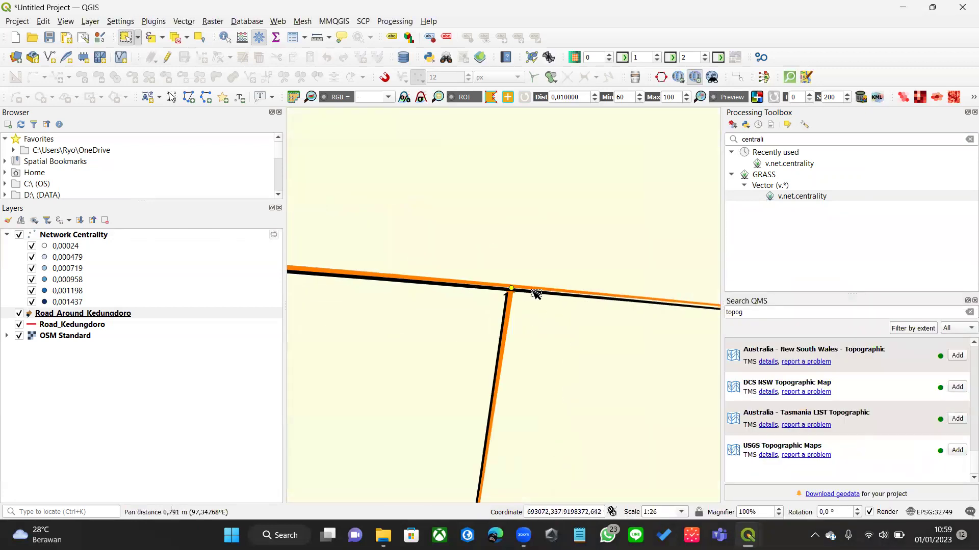
Step: Examine how the road arrows connect at the fid 8 point and in the surrounding network
{"action": "scroll", "coordinate": [386, 266], "scroll_direction": "up", "scroll_amount": 3}
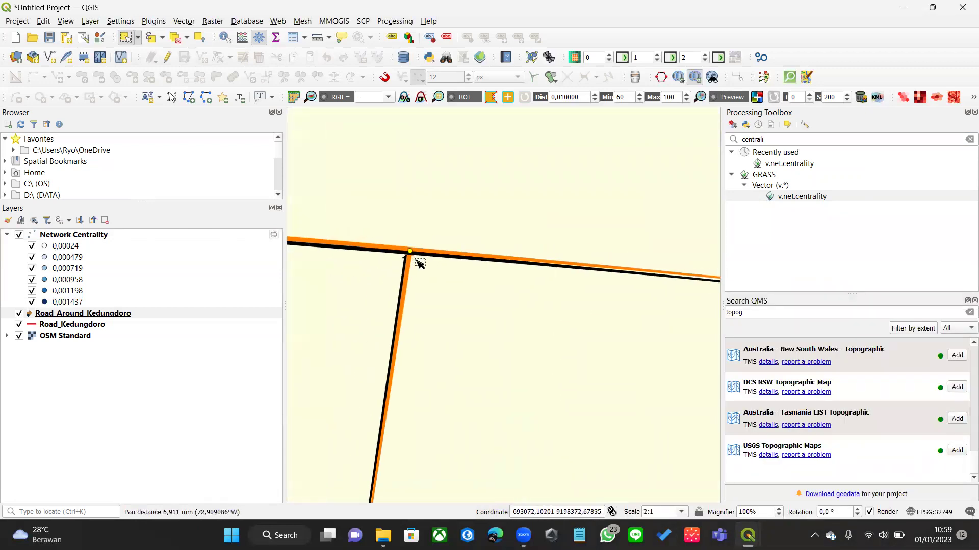
{"action": "scroll", "coordinate": [432, 255], "scroll_direction": "down", "scroll_amount": 3}
{"action": "scroll", "coordinate": [468, 272], "scroll_direction": "down", "scroll_amount": 3}
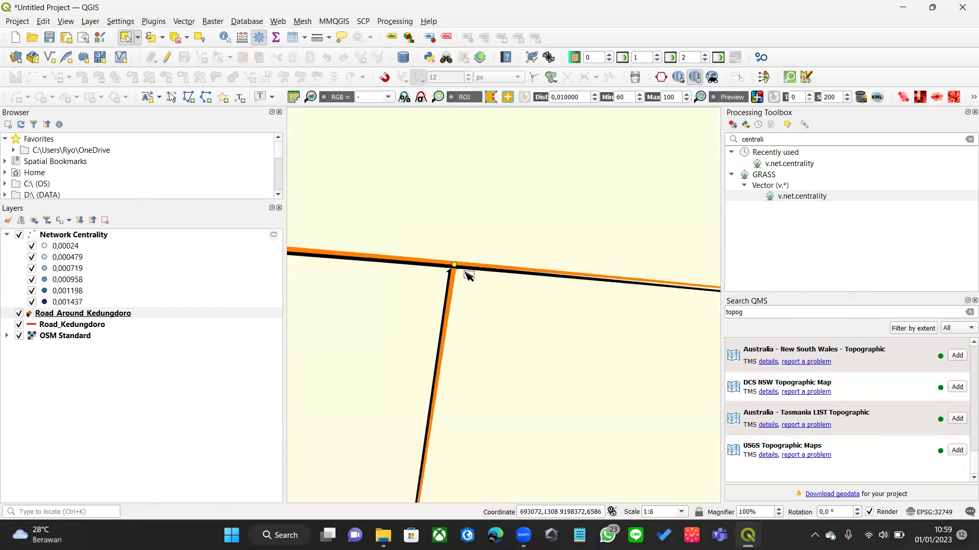
{"action": "scroll", "coordinate": [466, 276], "scroll_direction": "down", "scroll_amount": 3}
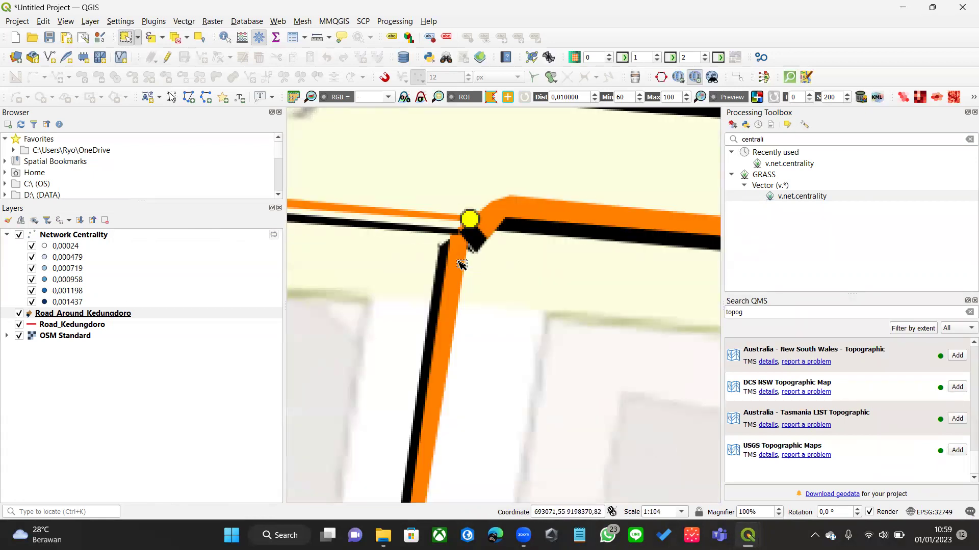
{"action": "scroll", "coordinate": [466, 270], "scroll_direction": "up", "scroll_amount": 3}
{"action": "left_click_drag", "start_coordinate": [487, 185], "coordinate": [497, 214]}
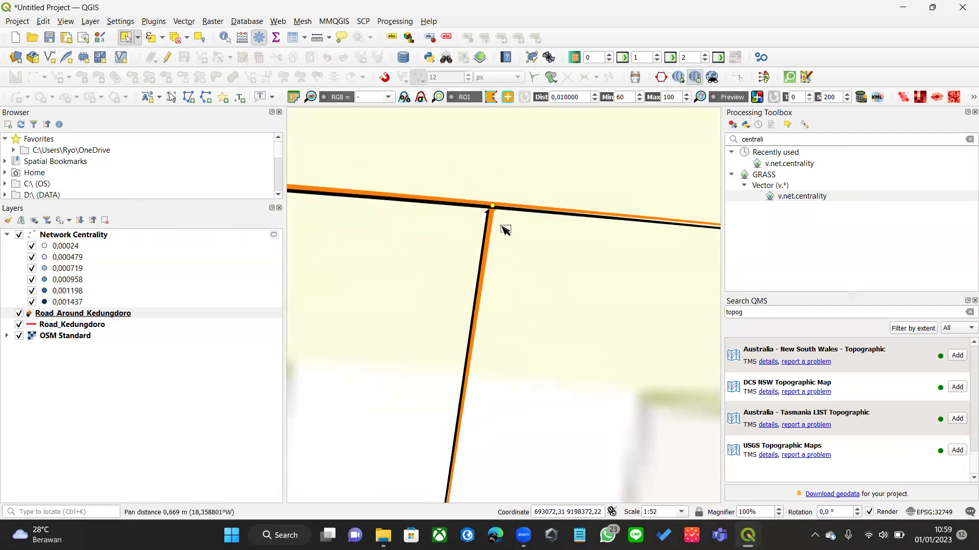
{"action": "scroll", "coordinate": [504, 230], "scroll_direction": "down", "scroll_amount": 3}
{"action": "scroll", "coordinate": [504, 246], "scroll_direction": "down", "scroll_amount": 3}
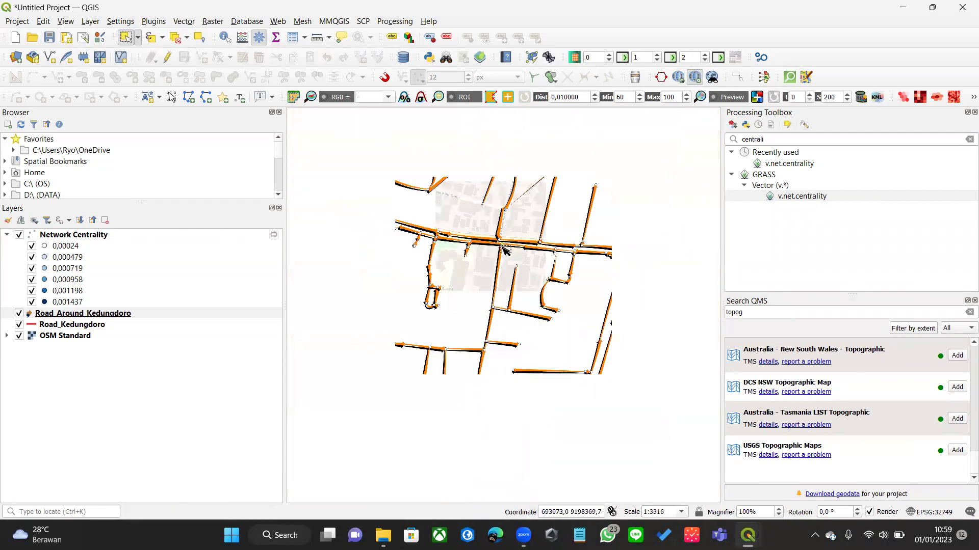
{"action": "scroll", "coordinate": [307, 274], "scroll_direction": "up", "scroll_amount": 3}
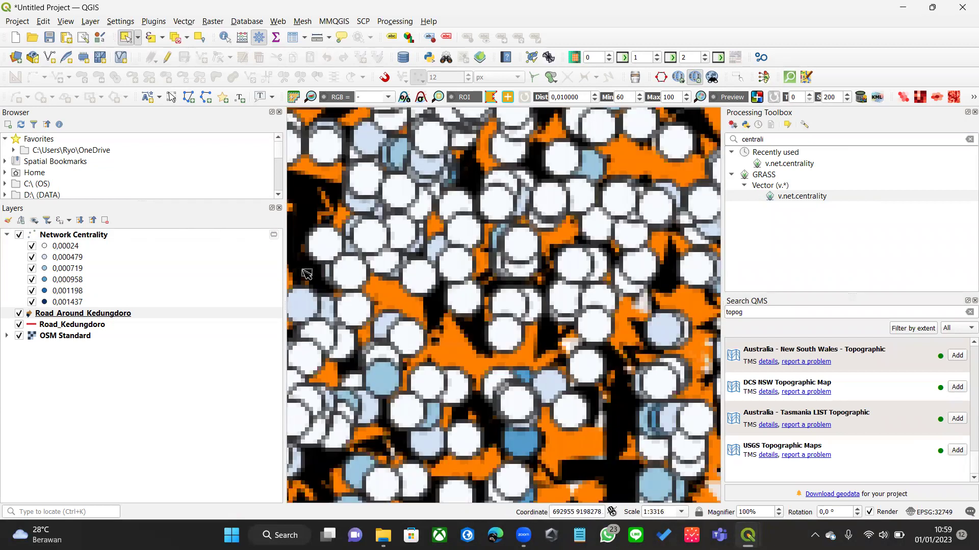
Step: Sort the Network Centrality attribute table by descending degree, select the record with fid 41 and zoom the map to its point
{"action": "left_click", "coordinate": [72, 247]}
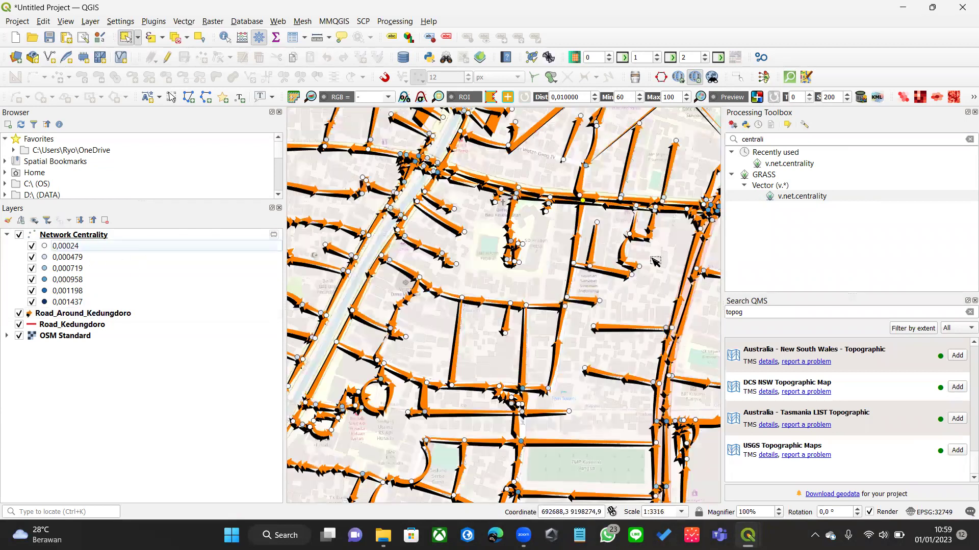
{"action": "key", "text": "F6"}
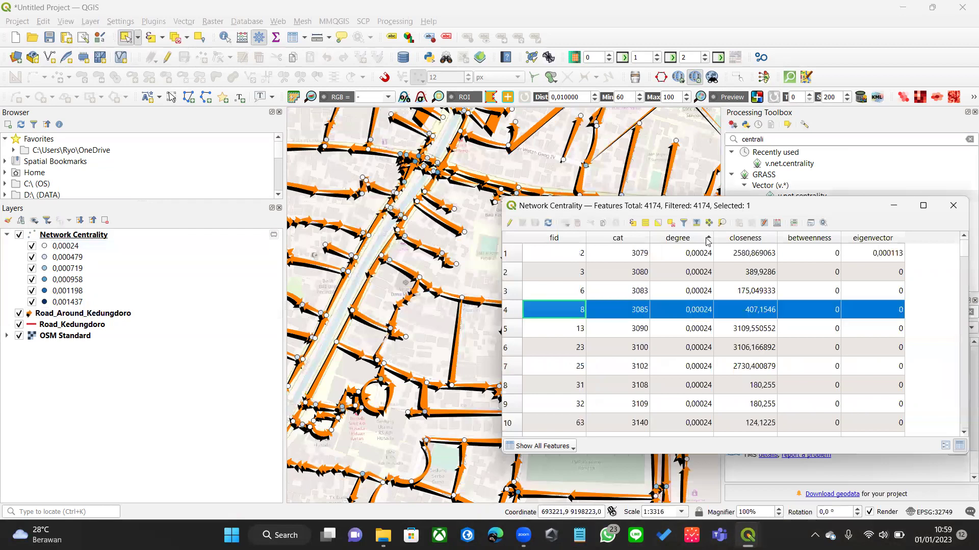
{"action": "left_click", "coordinate": [555, 256]}
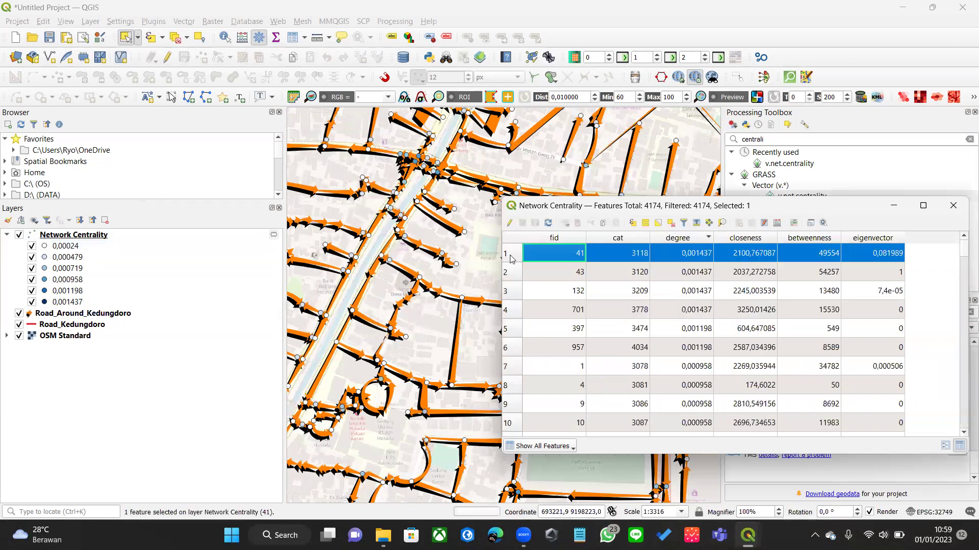
{"action": "left_click", "coordinate": [721, 223]}
{"action": "left_click_drag", "start_coordinate": [685, 208], "coordinate": [685, 212]}
{"action": "scroll", "coordinate": [529, 311], "scroll_direction": "up", "scroll_amount": 5}
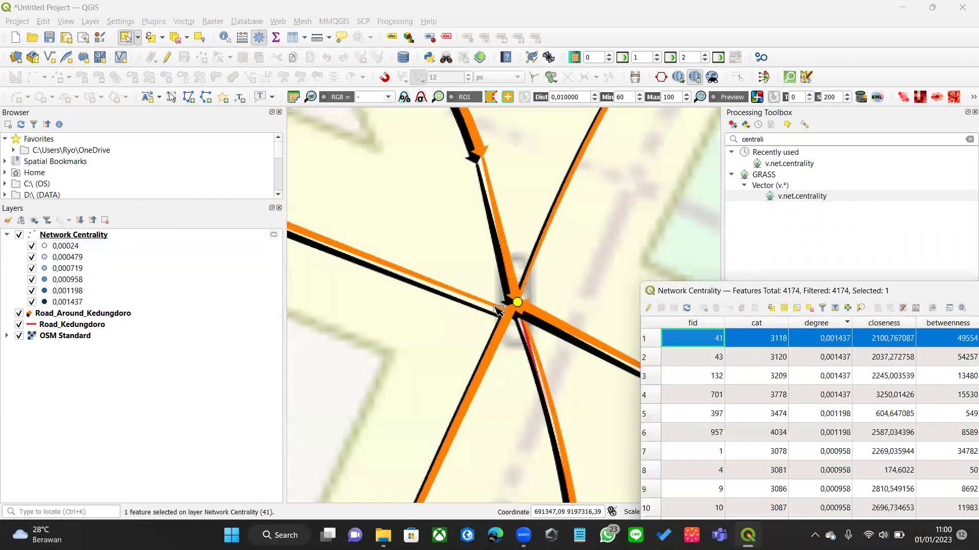
{"action": "left_click_drag", "start_coordinate": [526, 341], "coordinate": [481, 293]}
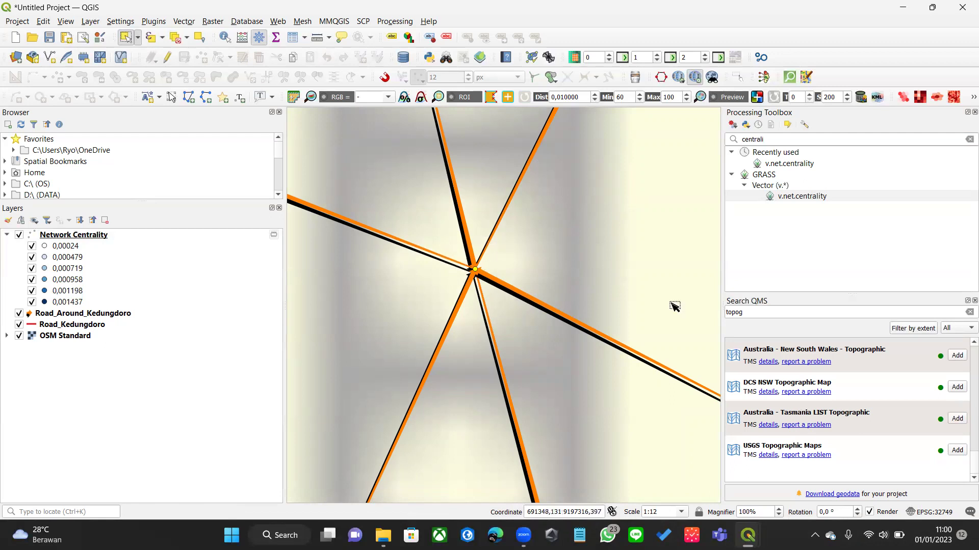
Step: Compare the road segments meeting at the fid 41 point with its degree value and the layer's degree classes
{"action": "key", "text": "F6"}
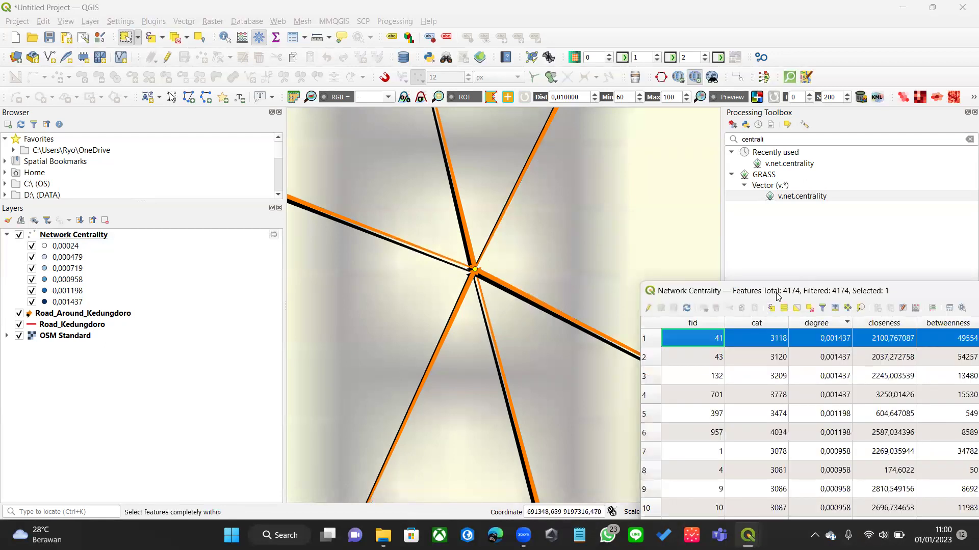
{"action": "left_click_drag", "start_coordinate": [776, 294], "coordinate": [741, 278]}
{"action": "left_click", "coordinate": [71, 255]}
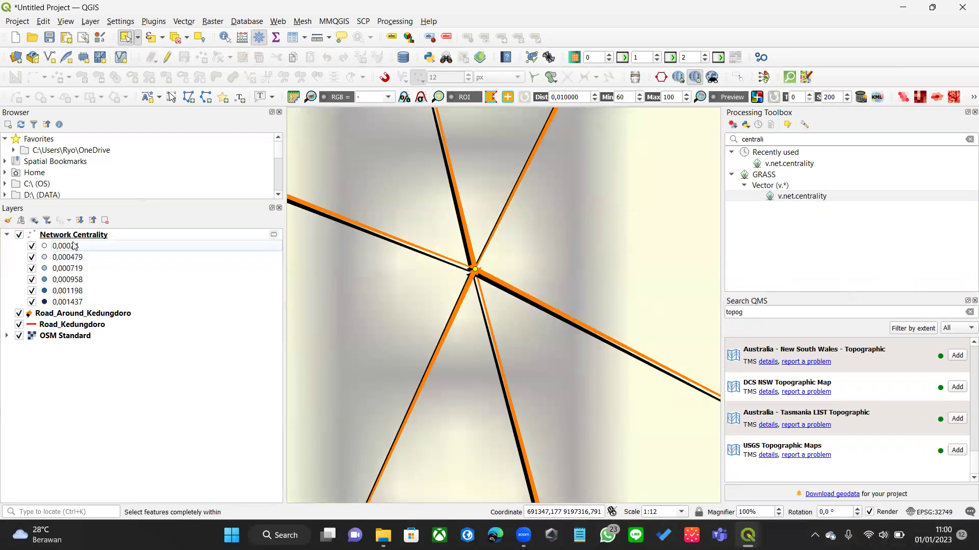
{"action": "left_click", "coordinate": [79, 259]}
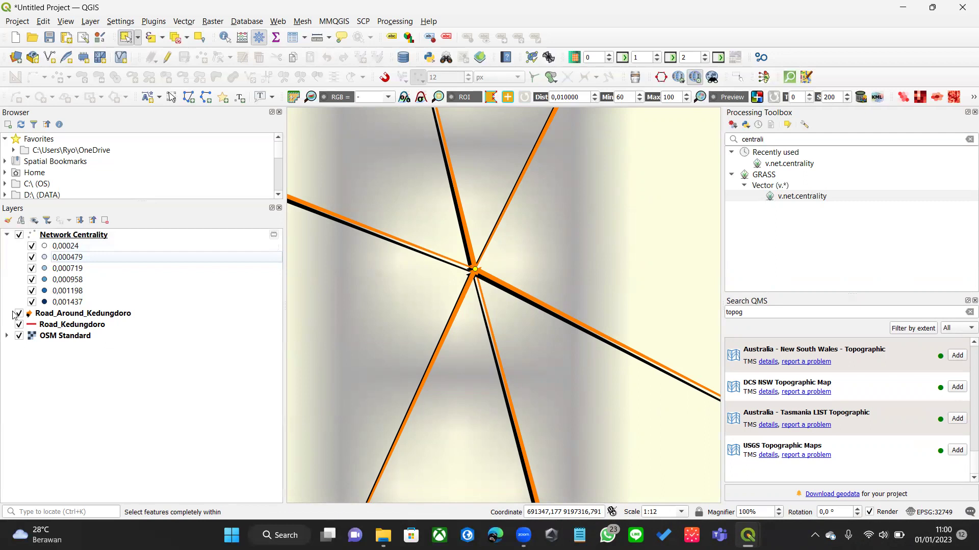
{"action": "scroll", "coordinate": [528, 291], "scroll_direction": "down", "scroll_amount": 10}
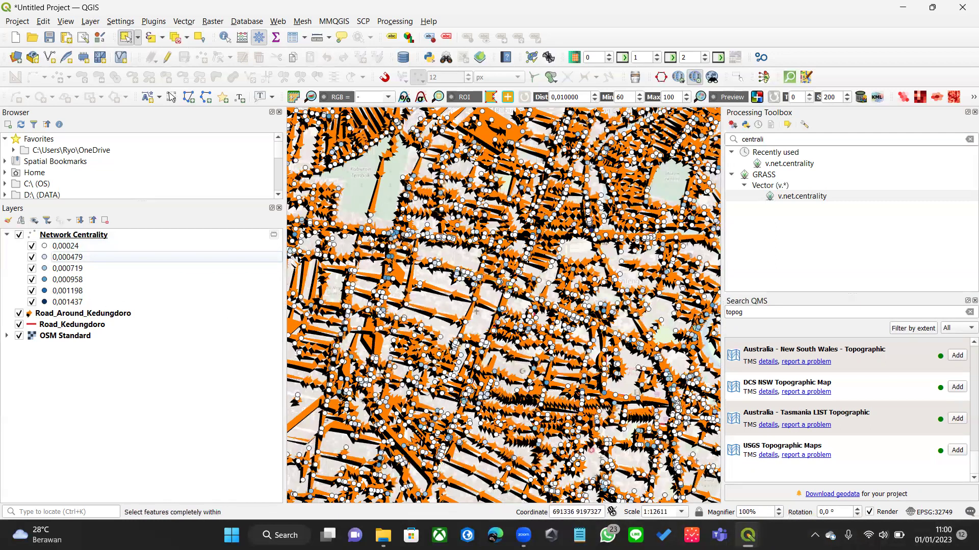
{"action": "scroll", "coordinate": [506, 293], "scroll_direction": "up", "scroll_amount": 7}
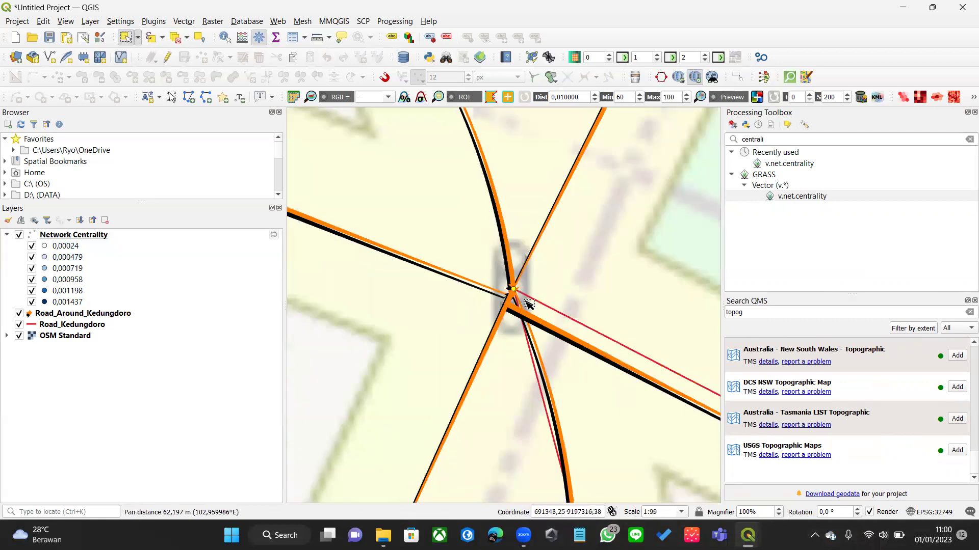
{"action": "left_click_drag", "start_coordinate": [579, 316], "coordinate": [529, 302]}
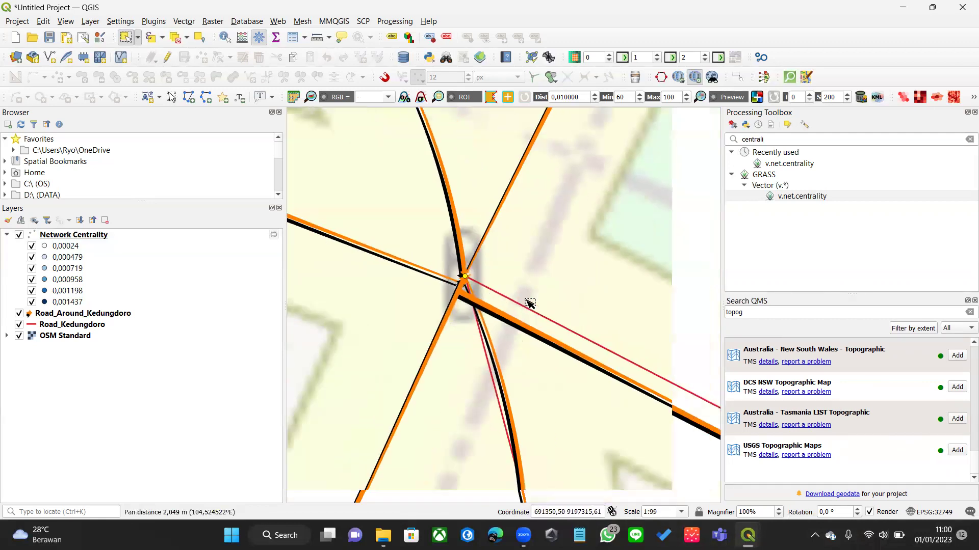
{"action": "scroll", "coordinate": [529, 302], "scroll_direction": "up", "scroll_amount": 3}
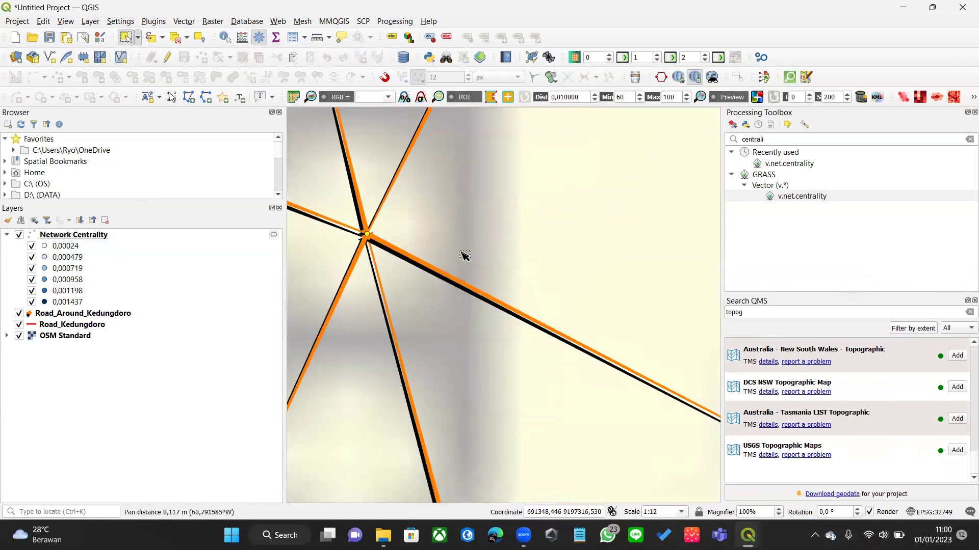
{"action": "scroll", "coordinate": [475, 237], "scroll_direction": "down", "scroll_amount": 2}
{"action": "scroll", "coordinate": [487, 245], "scroll_direction": "down", "scroll_amount": 1}
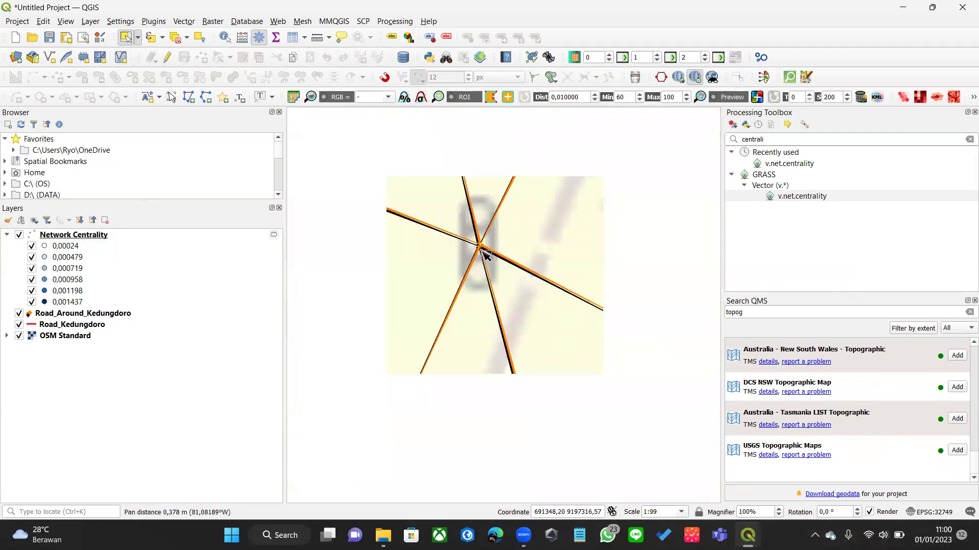
{"action": "scroll", "coordinate": [485, 253], "scroll_direction": "down", "scroll_amount": 5}
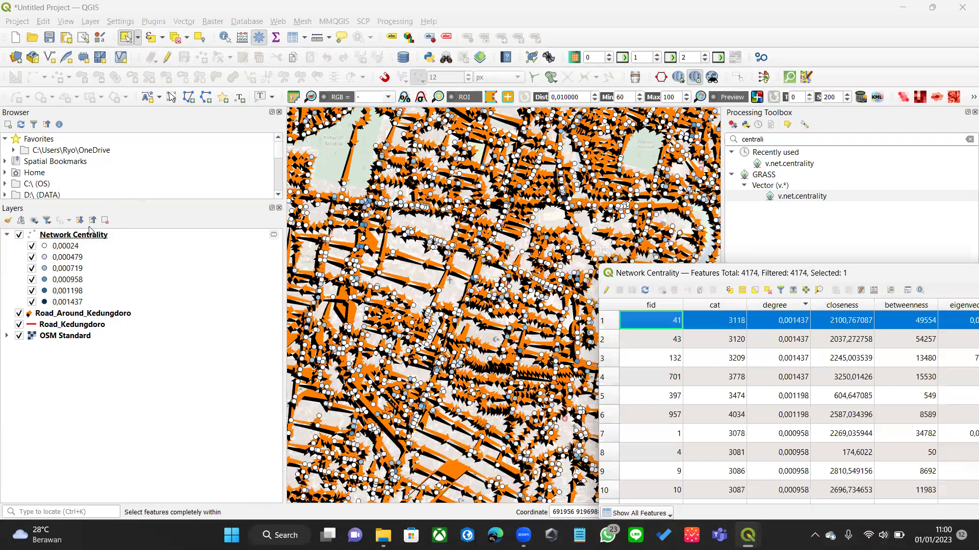
Step: Style the Network Centrality layer with graduated symbols on closeness, classified into five Equal Count (Quantile) classes
{"action": "right_click", "coordinate": [87, 234]}
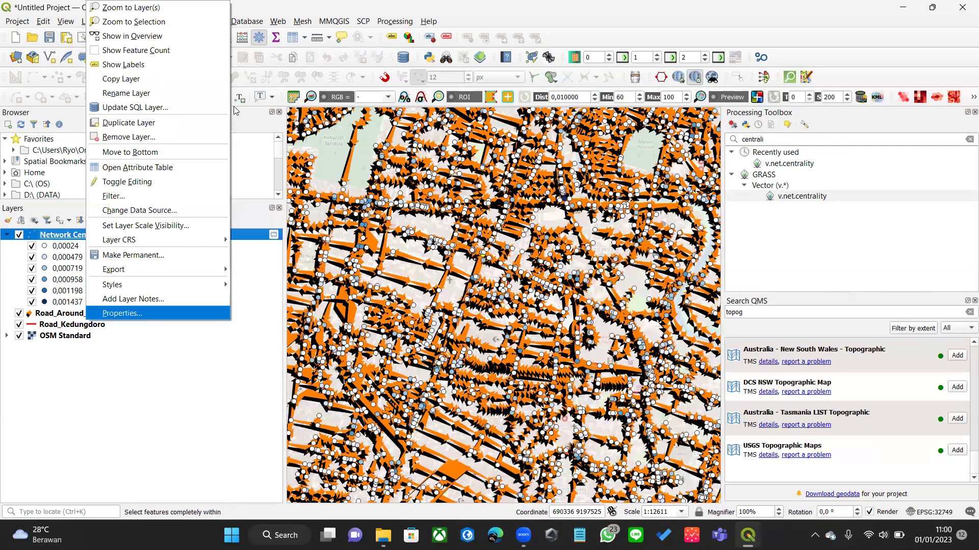
{"action": "key", "text": "Return"}
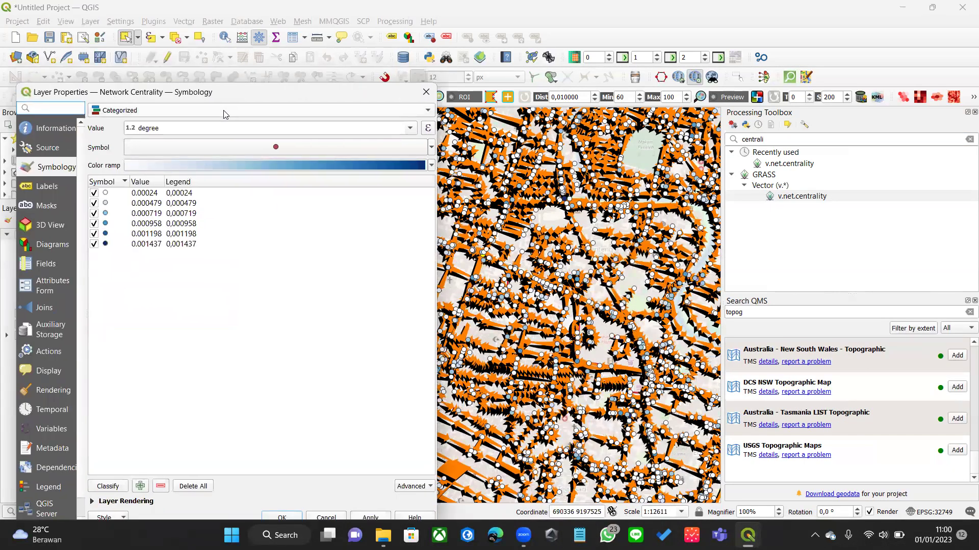
{"action": "left_click", "coordinate": [169, 112]}
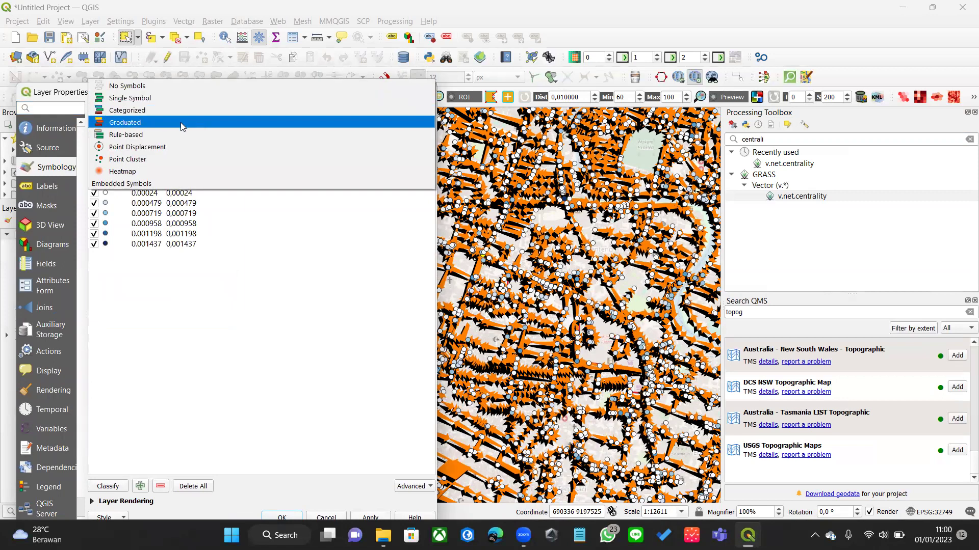
{"action": "left_click", "coordinate": [181, 123]}
{"action": "left_click", "coordinate": [412, 132]}
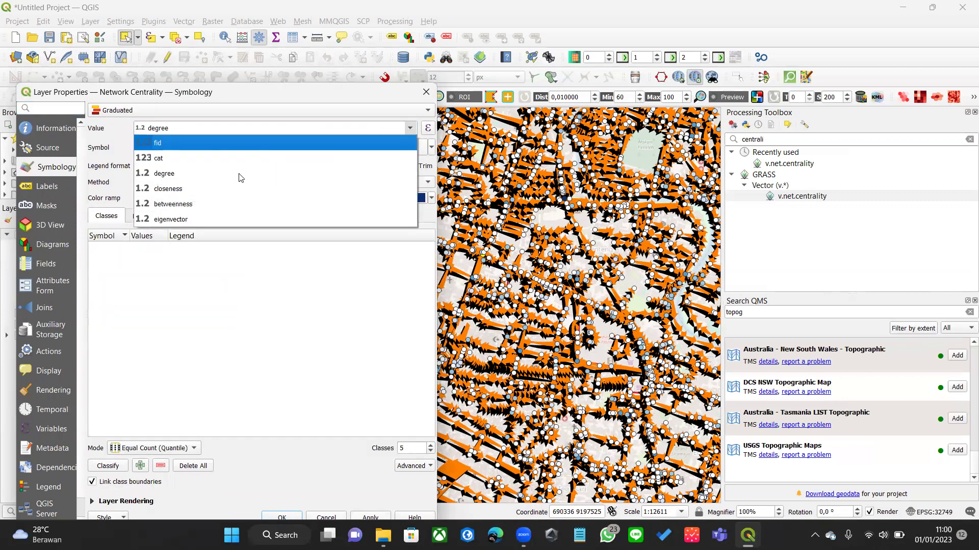
{"action": "left_click", "coordinate": [232, 186]}
{"action": "left_click", "coordinate": [109, 466]}
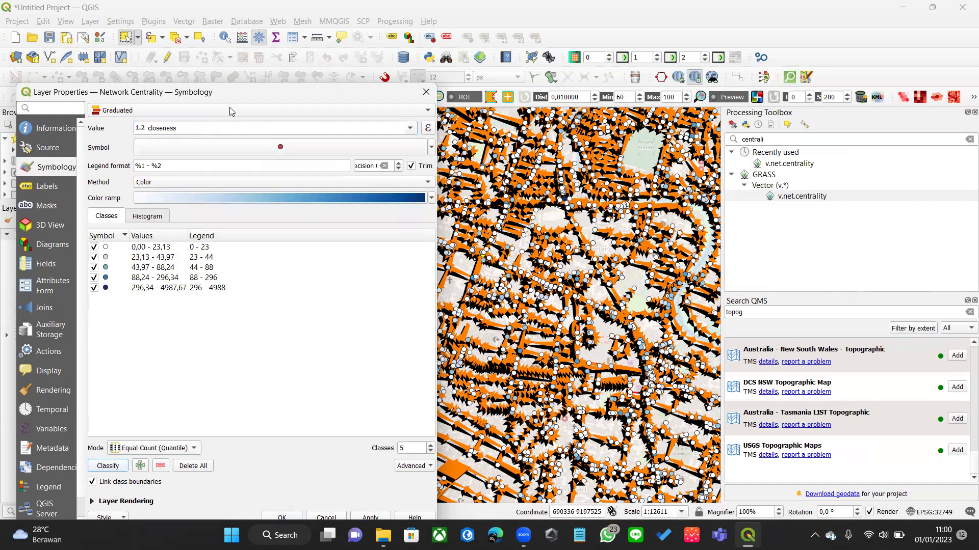
{"action": "left_click", "coordinate": [374, 475]}
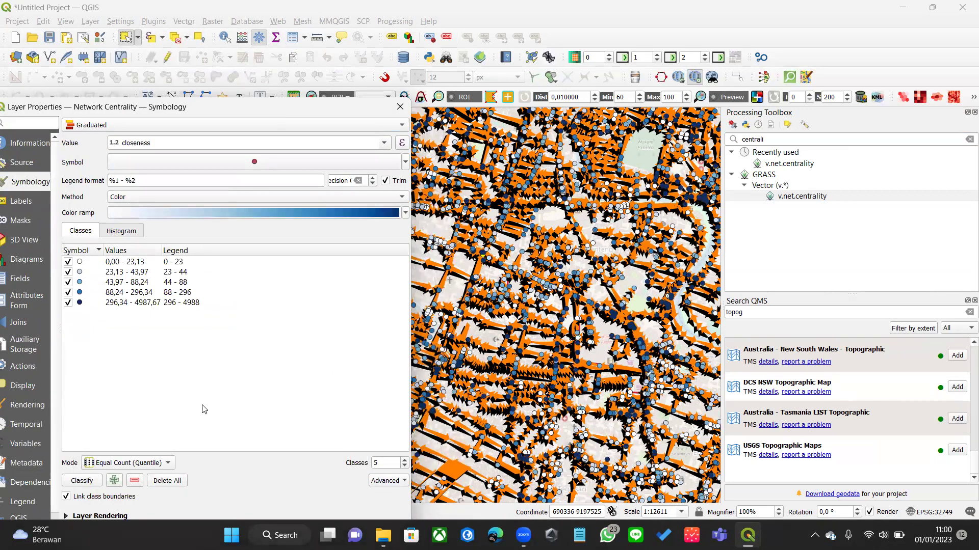
{"action": "left_click_drag", "start_coordinate": [243, 107], "coordinate": [308, 27]}
{"action": "left_click", "coordinate": [414, 462]}
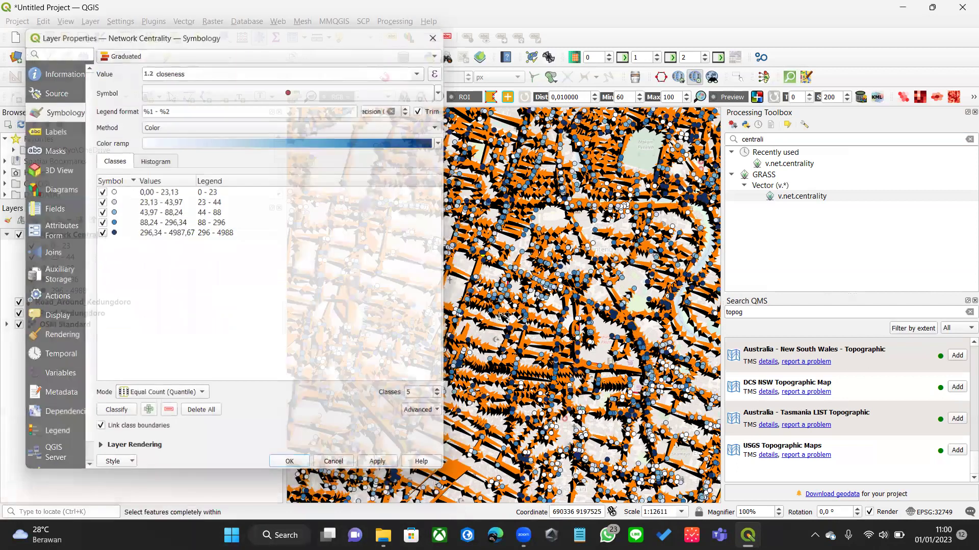
Step: Hide the Road_Around_Kedungdoro layer so the centrality points near Jalan Tidar can be seen clearly
{"action": "scroll", "coordinate": [493, 251], "scroll_direction": "up", "scroll_amount": 1}
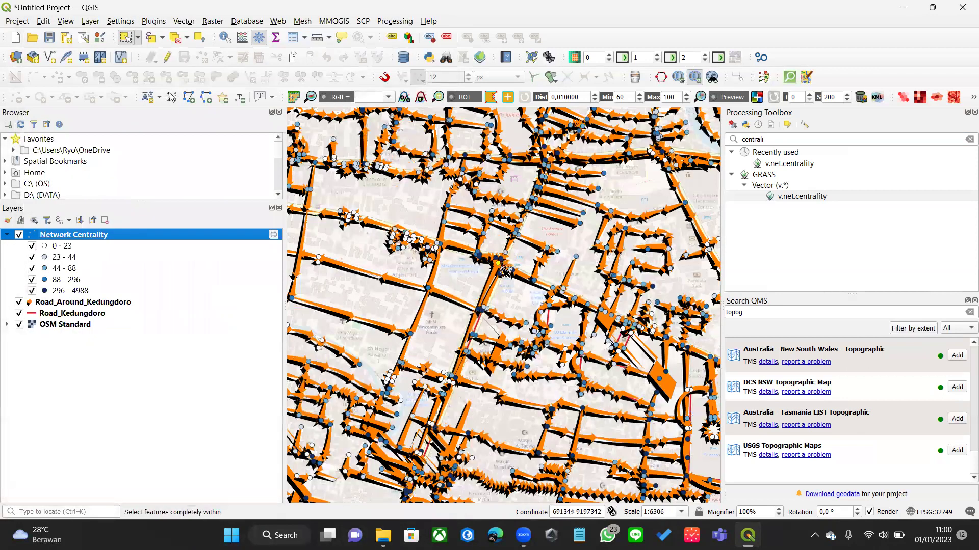
{"action": "scroll", "coordinate": [476, 278], "scroll_direction": "up", "scroll_amount": 1}
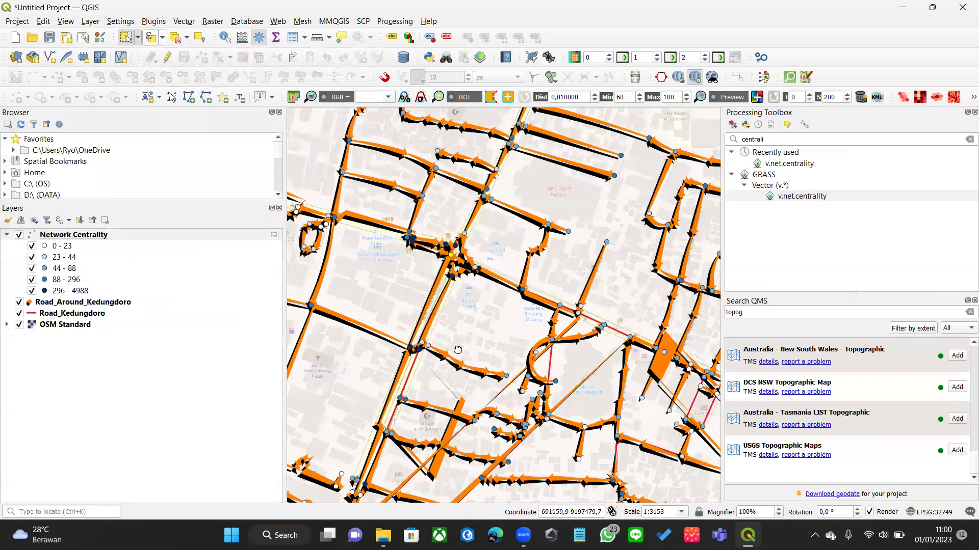
{"action": "left_click", "coordinate": [19, 302]}
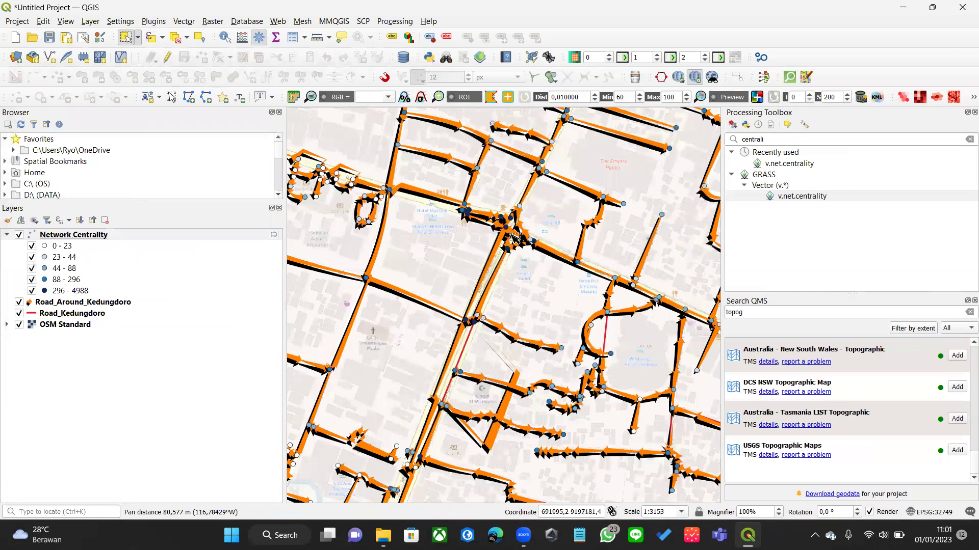
Step: Select the centrality point on Jalan Tidar west of the Kedungdoro junction, compare its closeness class with its neighbours, and clear the selection
{"action": "scroll", "coordinate": [387, 255], "scroll_direction": "up", "scroll_amount": 1}
{"action": "scroll", "coordinate": [390, 250], "scroll_direction": "up", "scroll_amount": 1}
{"action": "left_click", "coordinate": [495, 247]}
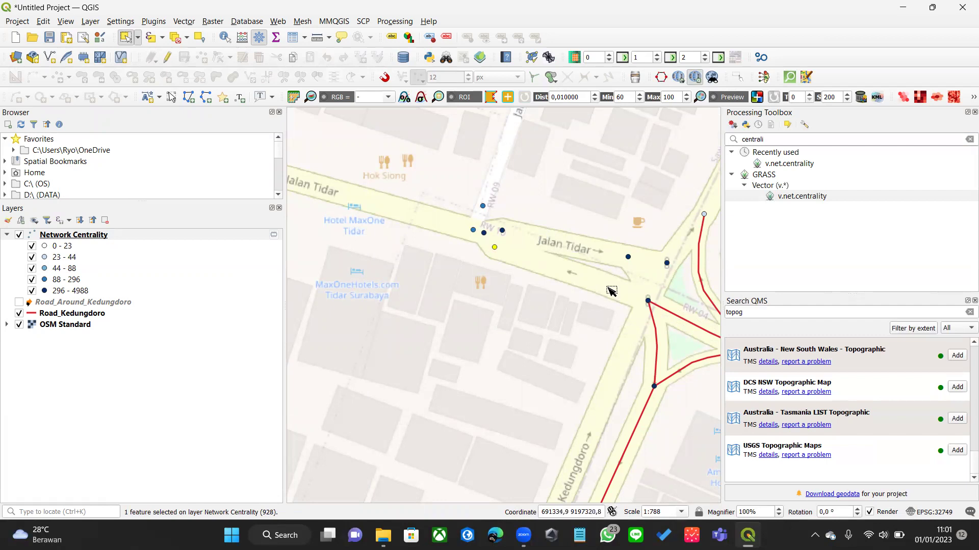
{"action": "scroll", "coordinate": [559, 278], "scroll_direction": "up", "scroll_amount": 1}
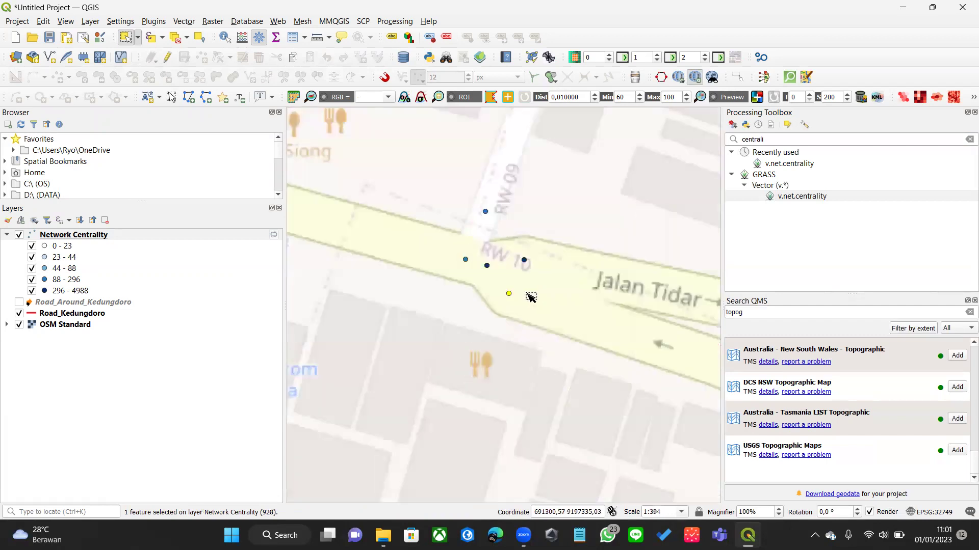
{"action": "scroll", "coordinate": [516, 308], "scroll_direction": "down", "scroll_amount": 1}
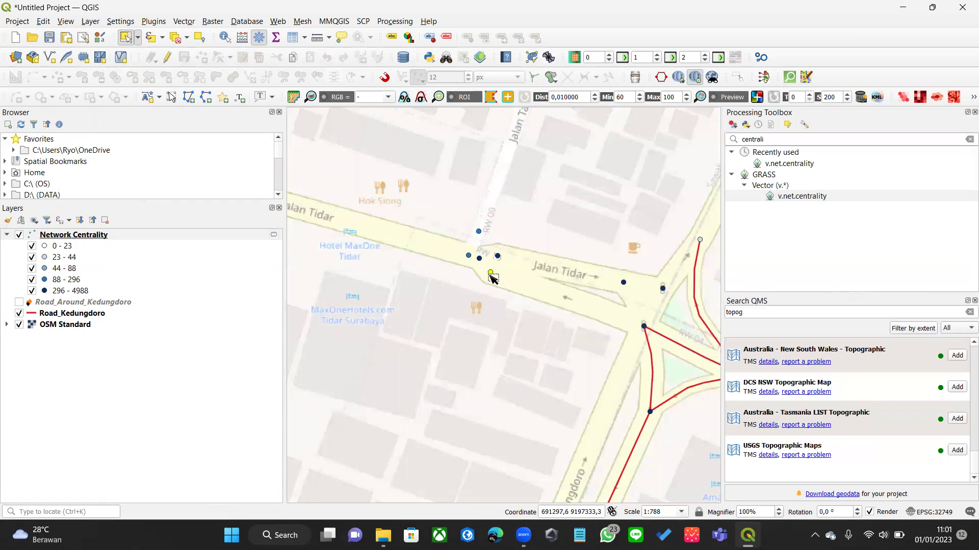
{"action": "left_click_drag", "start_coordinate": [493, 279], "coordinate": [498, 276]}
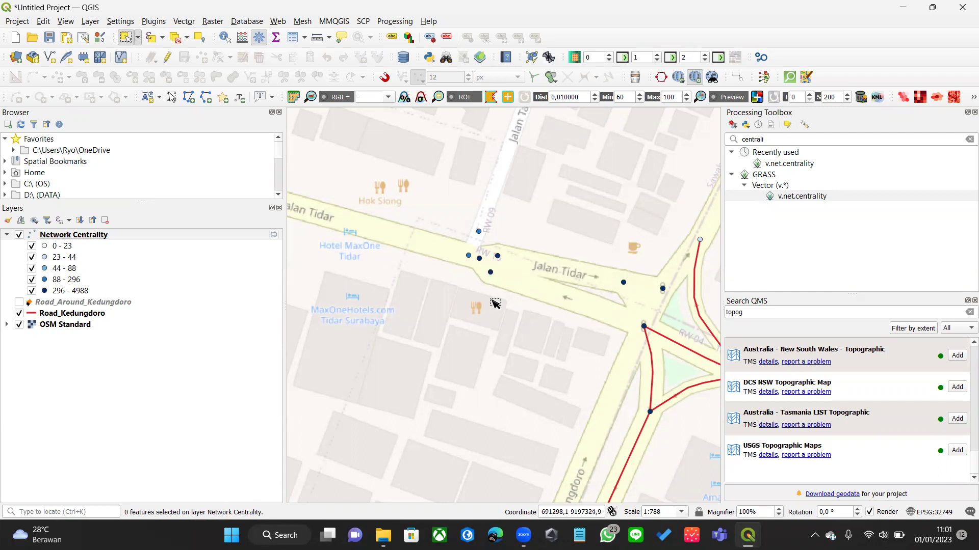
Step: Examine how the closeness classes are distributed over the Kedungdoro roads and the area to their east
{"action": "scroll", "coordinate": [510, 306], "scroll_direction": "down", "scroll_amount": 4}
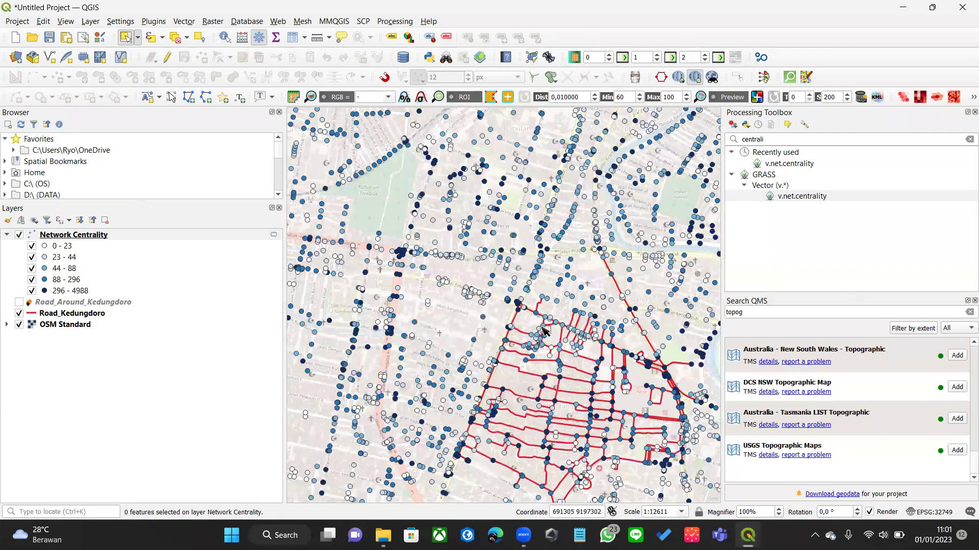
{"action": "key", "text": "Right"}
{"action": "key", "text": "Right"}
{"action": "key", "text": "Right"}
{"action": "key", "text": "Down"}
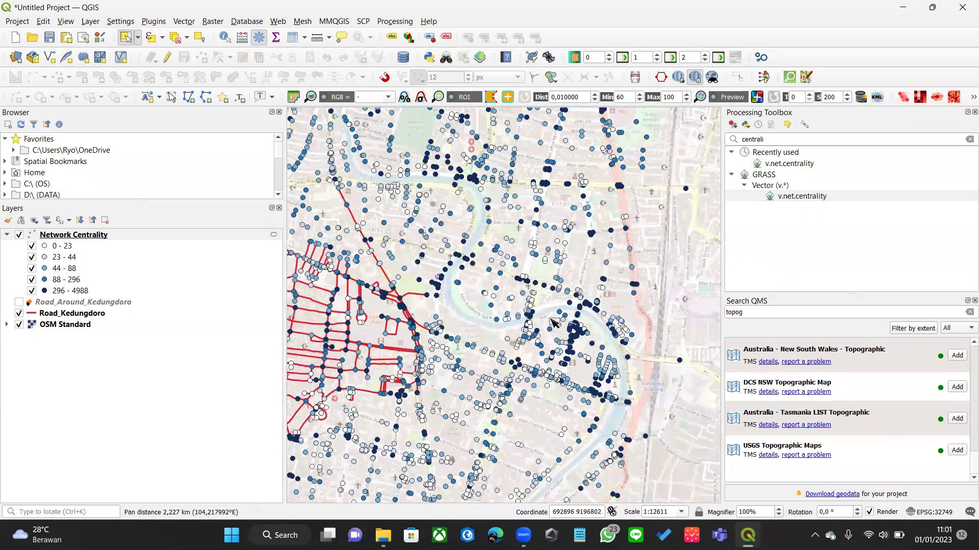
{"action": "scroll", "coordinate": [554, 325], "scroll_direction": "down", "scroll_amount": 1}
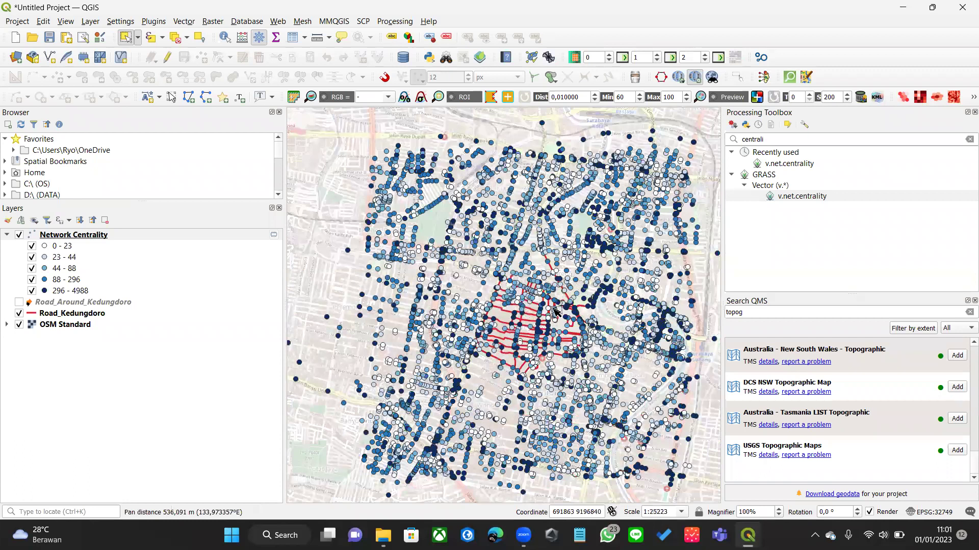
{"action": "scroll", "coordinate": [581, 300], "scroll_direction": "up", "scroll_amount": 1}
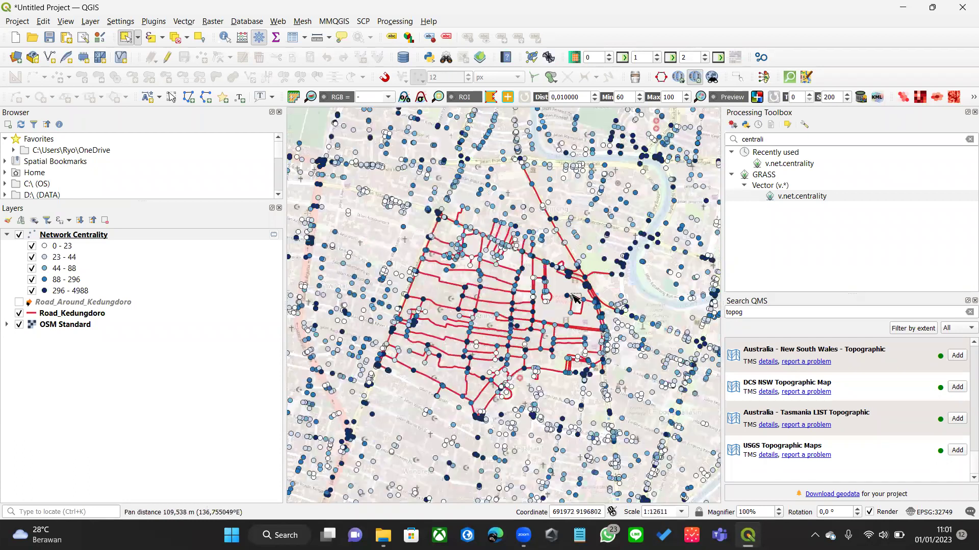
{"action": "key", "text": "Right"}
{"action": "key", "text": "Down"}
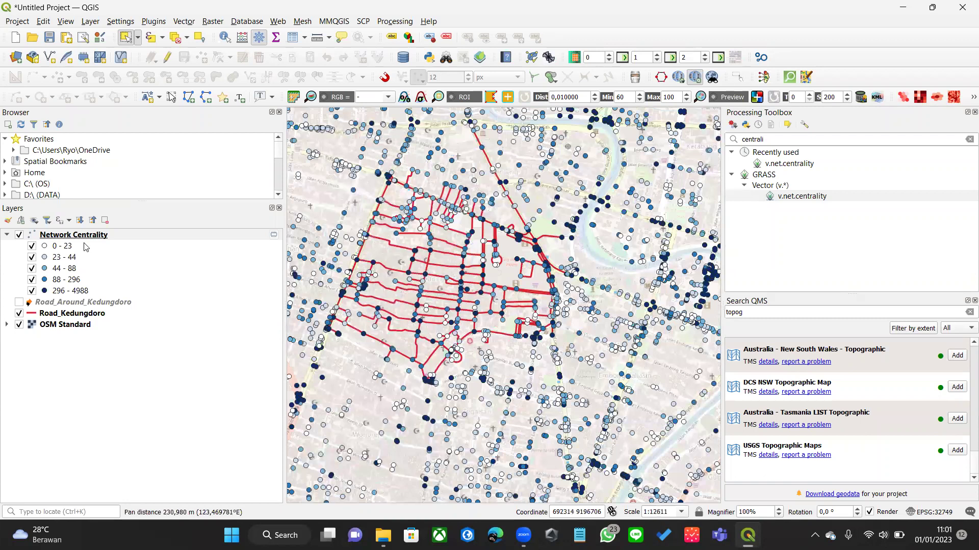
Step: Review the closeness class ranges in the Network Centrality symbology and inspect the point cluster along Jalan Plaza Boulevard
{"action": "key", "text": "Right"}
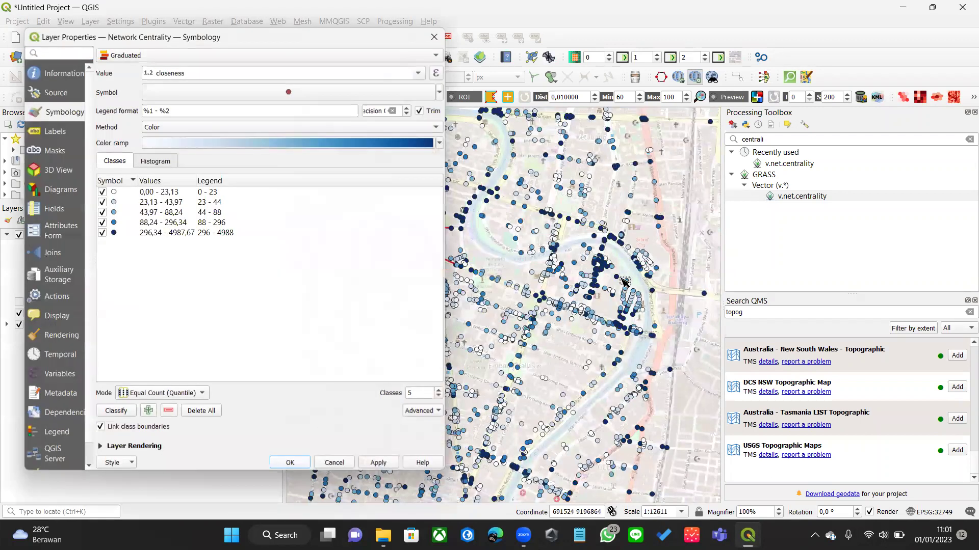
{"action": "left_click", "coordinate": [298, 462]}
{"action": "scroll", "coordinate": [516, 242], "scroll_direction": "up", "scroll_amount": 2}
{"action": "scroll", "coordinate": [515, 239], "scroll_direction": "down", "scroll_amount": 2}
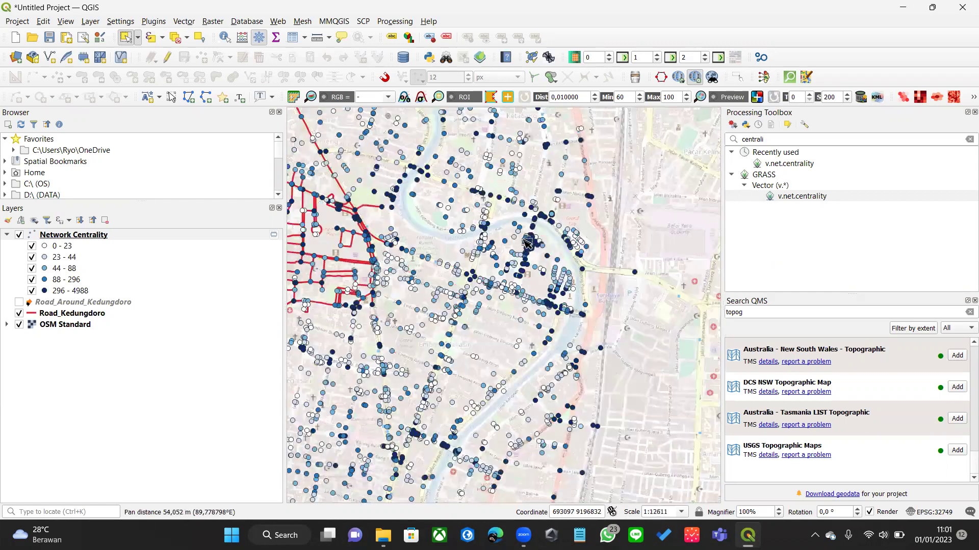
{"action": "scroll", "coordinate": [527, 233], "scroll_direction": "up", "scroll_amount": 3}
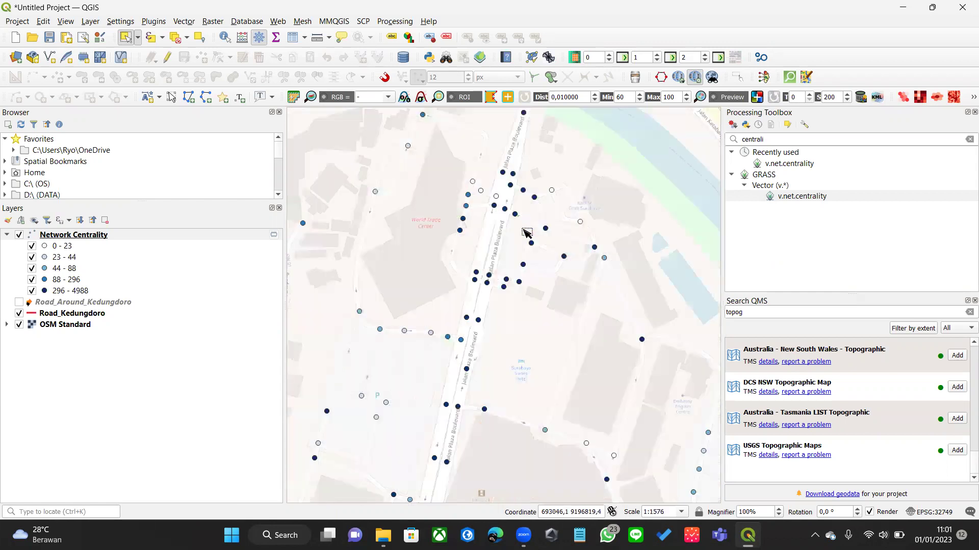
{"action": "scroll", "coordinate": [543, 211], "scroll_direction": "down", "scroll_amount": 4}
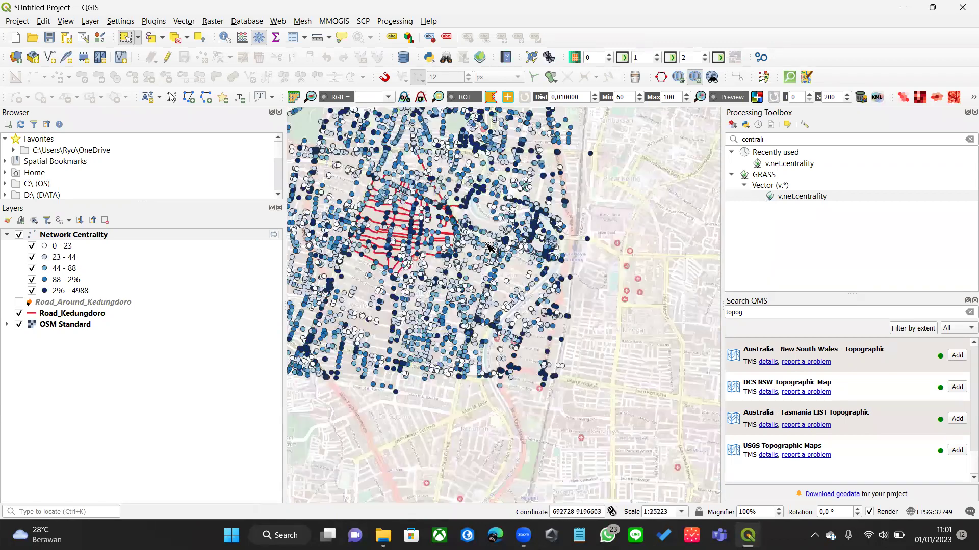
Step: Compare the closeness classes of the points inside the Road_Kedungdoro network with those in the surrounding area
{"action": "scroll", "coordinate": [563, 260], "scroll_direction": "up", "scroll_amount": 2}
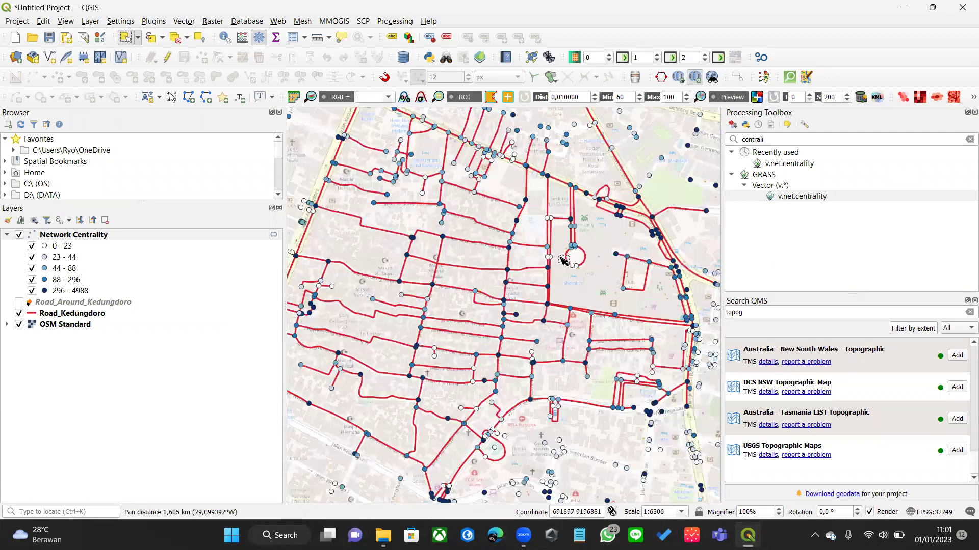
{"action": "left_click_drag", "start_coordinate": [563, 268], "coordinate": [575, 275]}
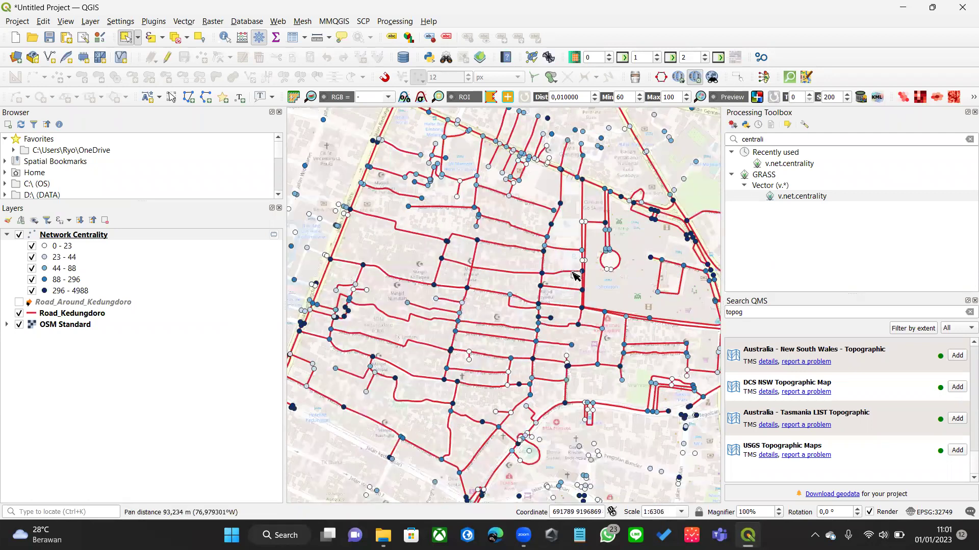
{"action": "scroll", "coordinate": [582, 282], "scroll_direction": "down", "scroll_amount": 1}
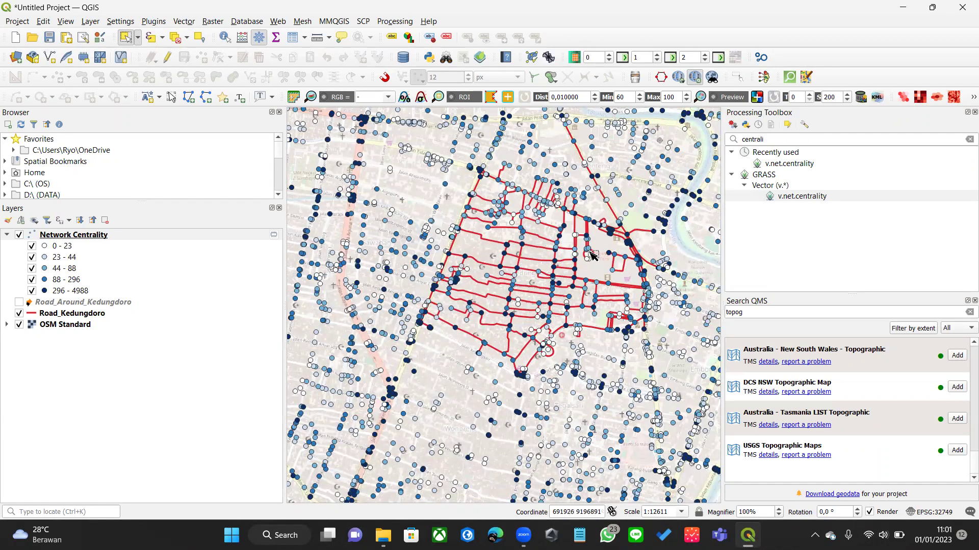
{"action": "scroll", "coordinate": [511, 279], "scroll_direction": "down", "scroll_amount": 1}
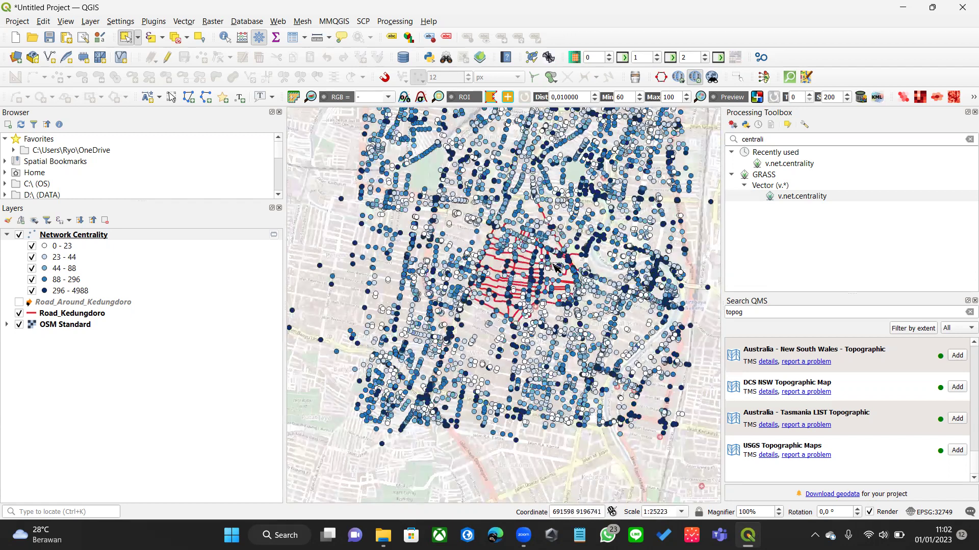
{"action": "scroll", "coordinate": [555, 267], "scroll_direction": "up", "scroll_amount": 1}
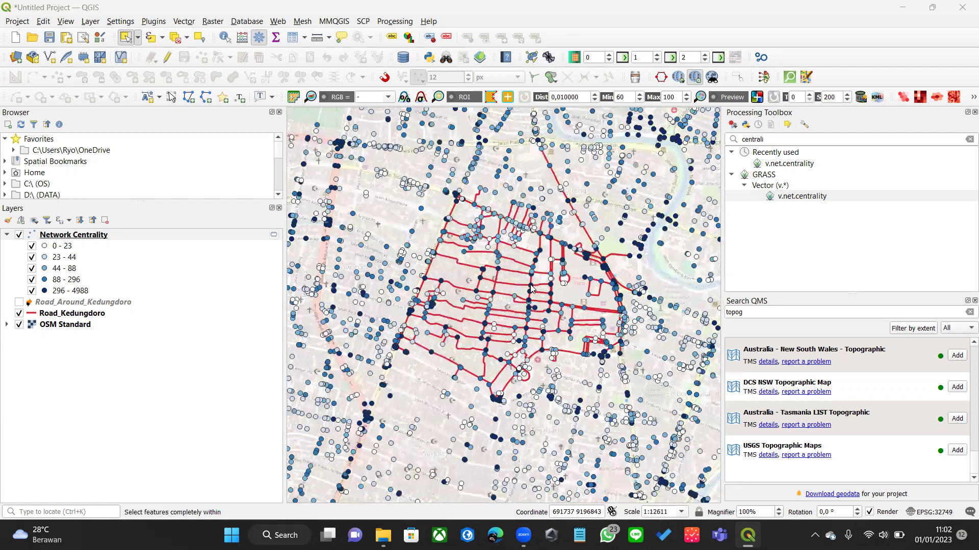
Step: Restyle the Network Centrality layer with graduated symbols on betweenness, using five Equal Count (Quantile) classes
{"action": "right_click", "coordinate": [106, 235]}
{"action": "left_click", "coordinate": [153, 543]}
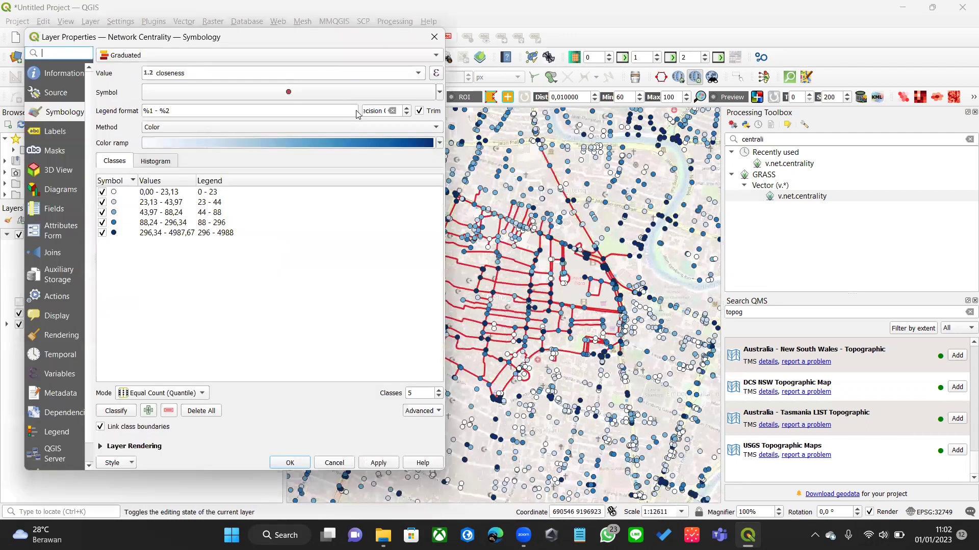
{"action": "left_click", "coordinate": [274, 112]}
{"action": "left_click", "coordinate": [72, 447]}
{"action": "left_click", "coordinate": [321, 502]}
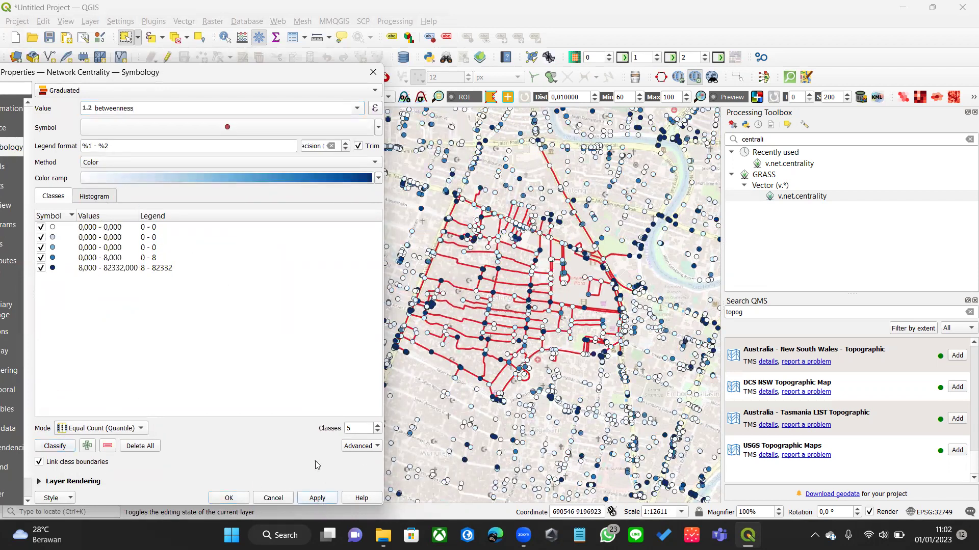
{"action": "left_click", "coordinate": [229, 500]}
Step: Inspect the betweenness classes around the river bend east of Kedungdoro and select the point on Jalan Genteng Besar beside the bridge
{"action": "scroll", "coordinate": [619, 299], "scroll_direction": "down", "scroll_amount": 3}
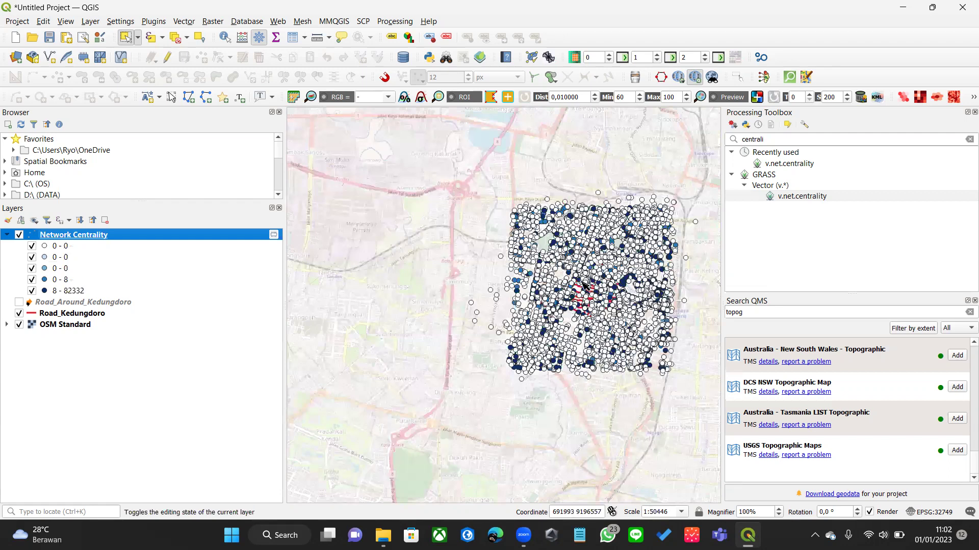
{"action": "scroll", "coordinate": [595, 293], "scroll_direction": "up", "scroll_amount": 3}
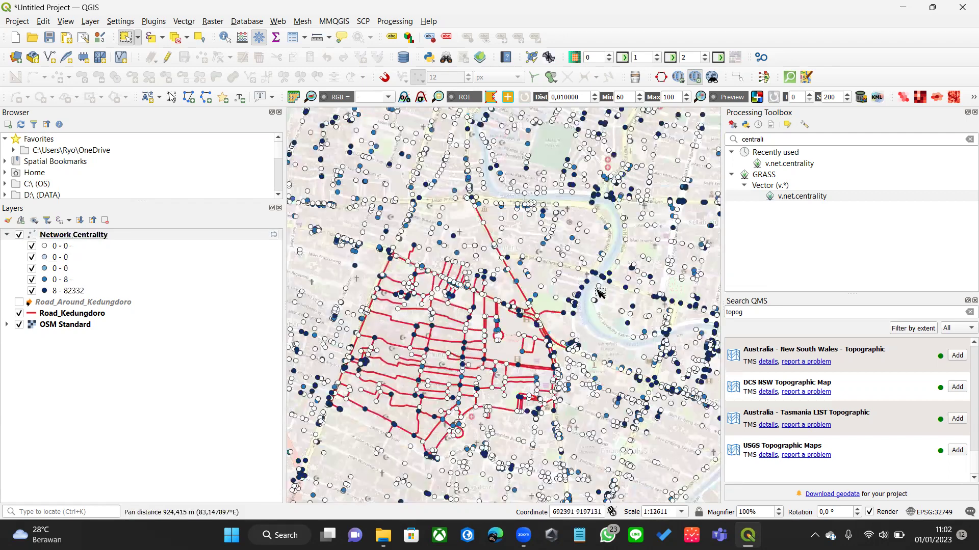
{"action": "scroll", "coordinate": [595, 288], "scroll_direction": "up", "scroll_amount": 1}
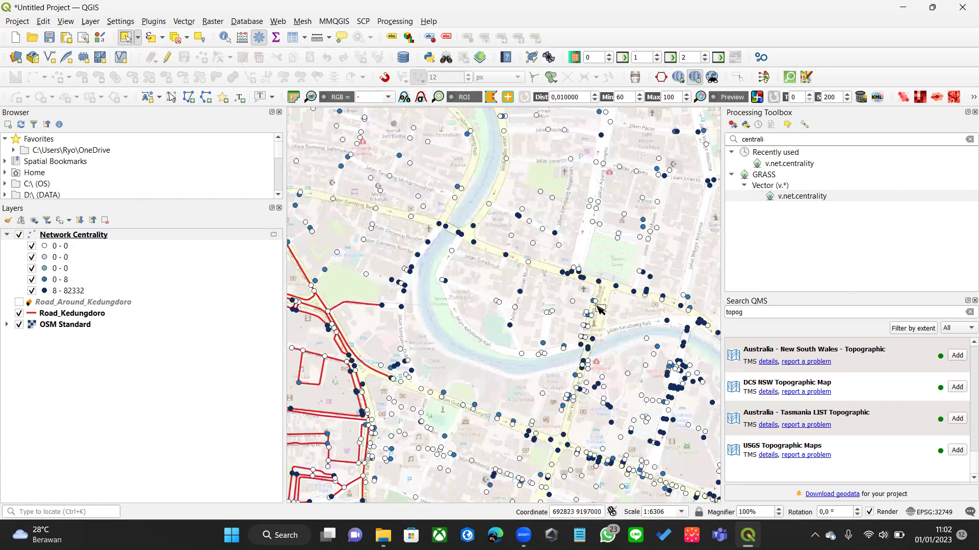
{"action": "left_click_drag", "start_coordinate": [447, 222], "coordinate": [520, 243]}
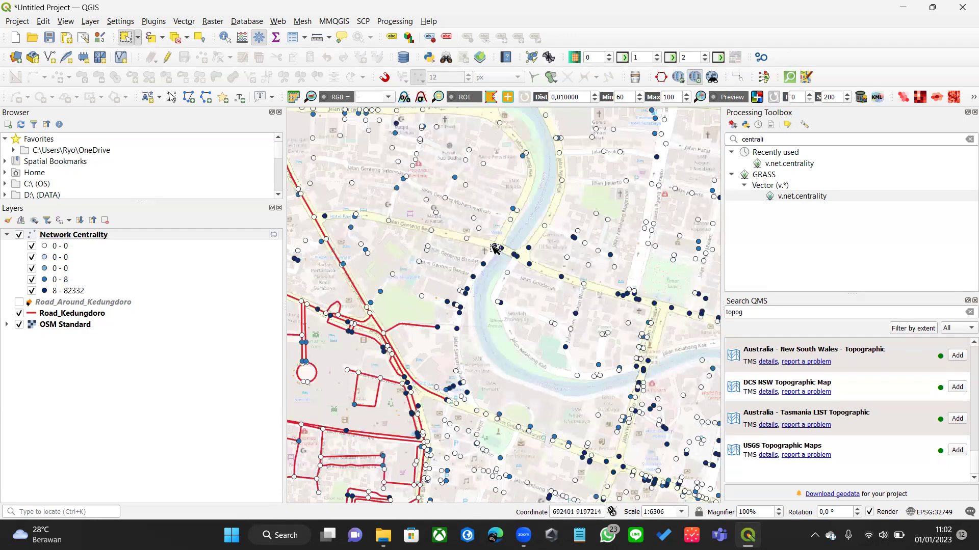
{"action": "scroll", "coordinate": [487, 251], "scroll_direction": "up", "scroll_amount": 2}
{"action": "left_click_drag", "start_coordinate": [511, 215], "coordinate": [530, 249]}
{"action": "scroll", "coordinate": [533, 253], "scroll_direction": "down", "scroll_amount": 1}
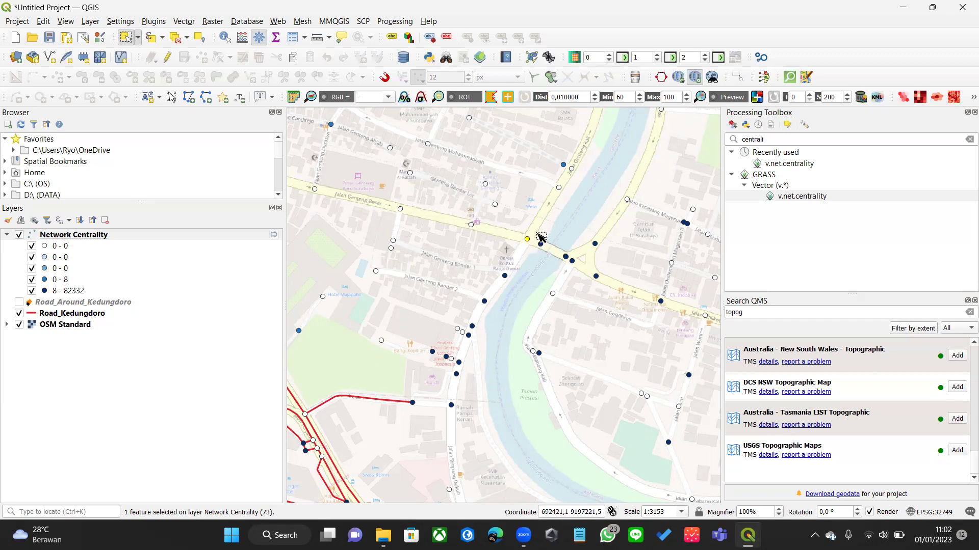
Step: Inspect the points around the bridge on Jalan Genteng Besar and select the junction point at its western end
{"action": "left_click", "coordinate": [559, 214]}
{"action": "left_click_drag", "start_coordinate": [507, 221], "coordinate": [542, 269]}
{"action": "left_click", "coordinate": [542, 218]}
{"action": "scroll", "coordinate": [542, 218], "scroll_direction": "down", "scroll_amount": 2}
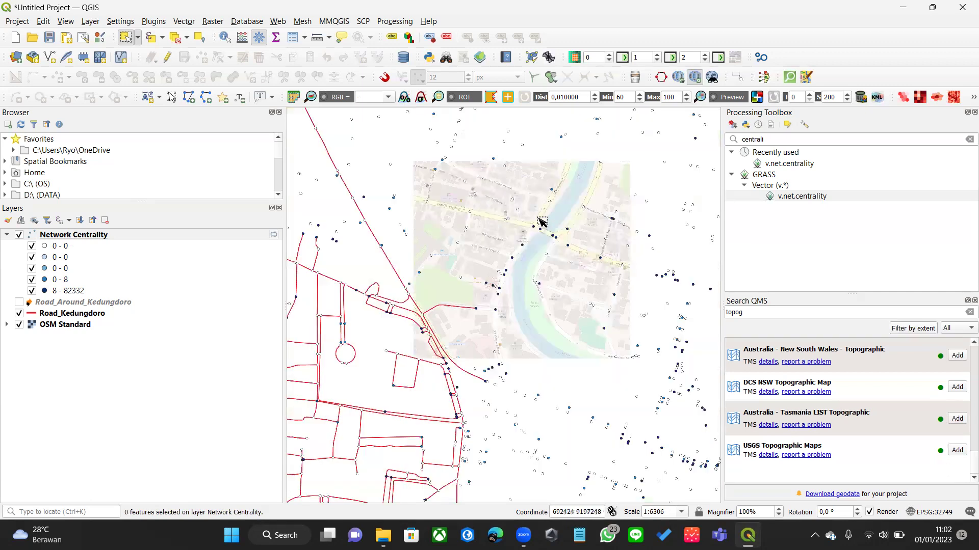
{"action": "scroll", "coordinate": [542, 241], "scroll_direction": "up", "scroll_amount": 2}
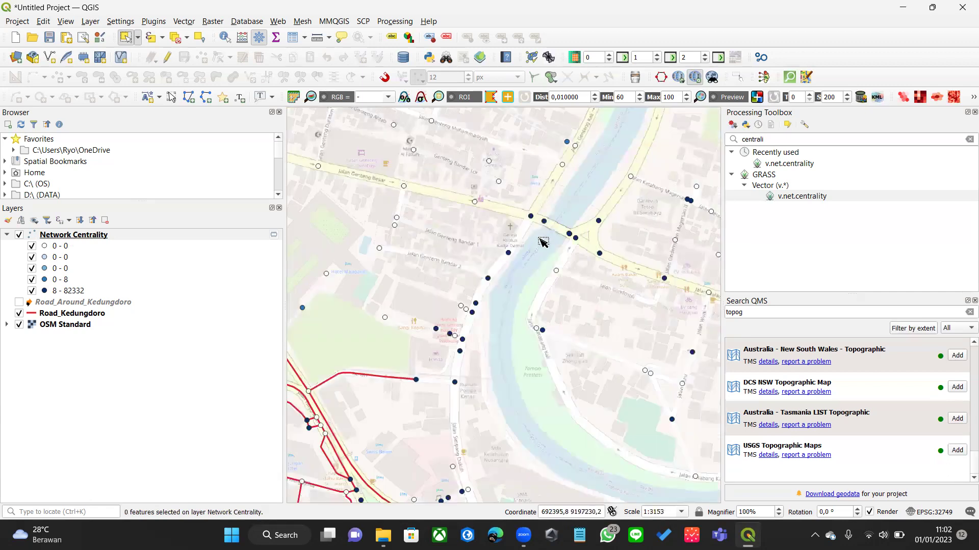
{"action": "left_click", "coordinate": [533, 217]}
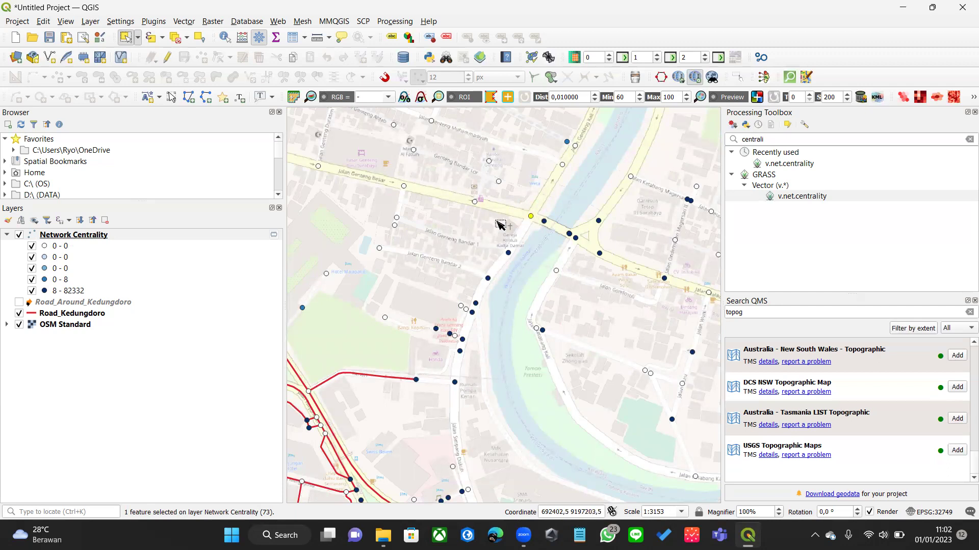
Step: Select points one by one along Jalan Genteng Besar west of the bridge to trace the road towards the junction
{"action": "left_click", "coordinate": [475, 203]}
{"action": "left_click", "coordinate": [405, 187]}
{"action": "left_click", "coordinate": [566, 226]}
{"action": "left_click", "coordinate": [404, 188]}
{"action": "left_click", "coordinate": [317, 166]}
{"action": "left_click", "coordinate": [531, 216]}
{"action": "left_click", "coordinate": [540, 224]}
Step: Examine the points on the roads meeting at the bridge junction, selecting ones along Jalan Genteng Kali and Jalan Simpang Dukuh
{"action": "scroll", "coordinate": [542, 222], "scroll_direction": "down", "scroll_amount": 1}
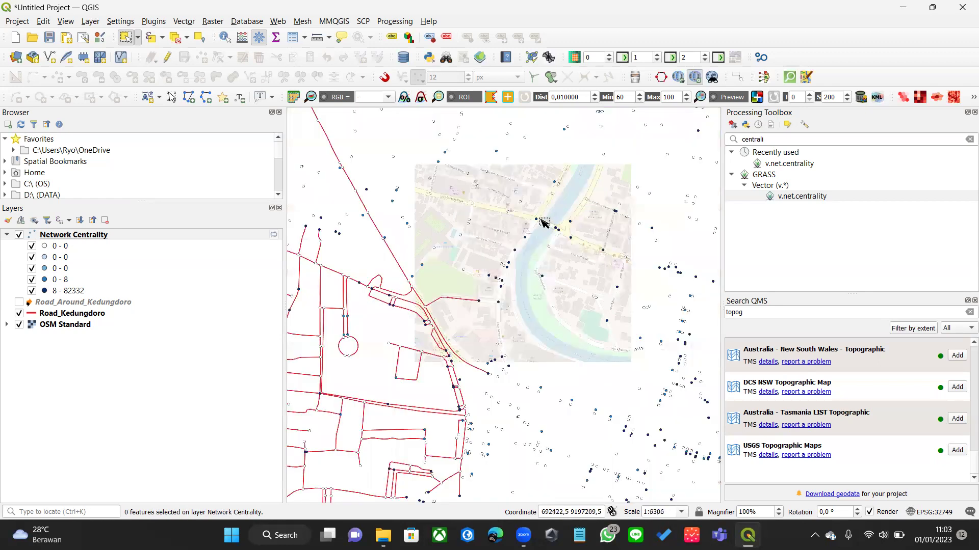
{"action": "scroll", "coordinate": [545, 234], "scroll_direction": "up", "scroll_amount": 1}
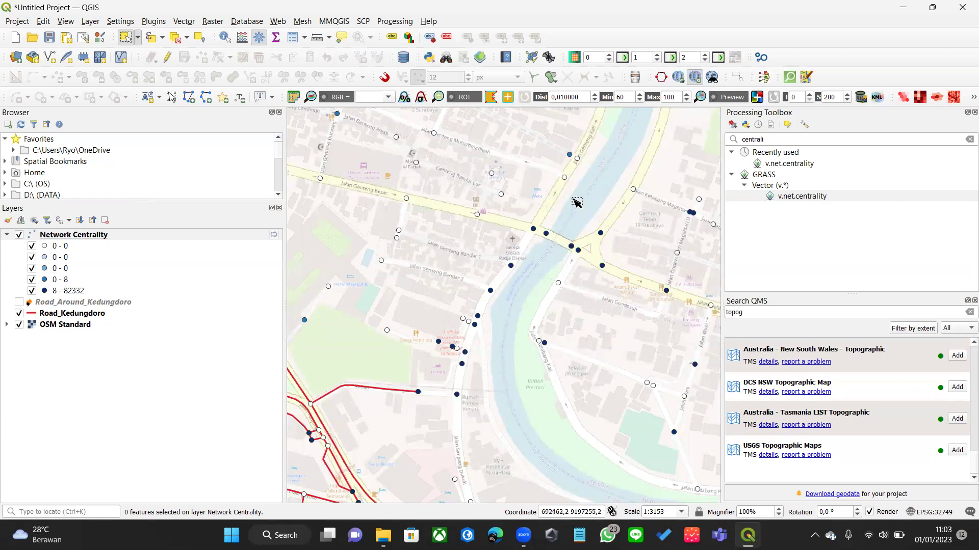
{"action": "scroll", "coordinate": [558, 205], "scroll_direction": "up", "scroll_amount": 1}
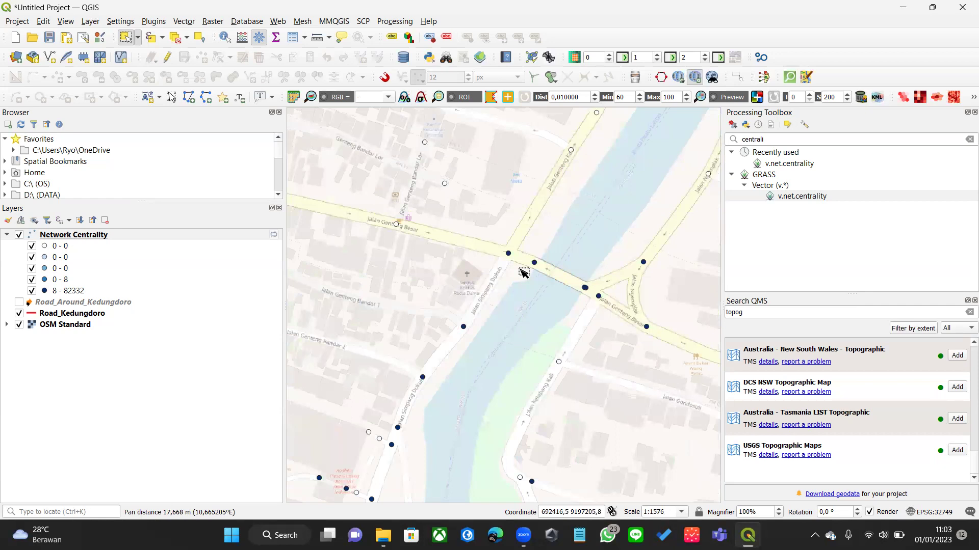
{"action": "scroll", "coordinate": [520, 262], "scroll_direction": "down", "scroll_amount": 3}
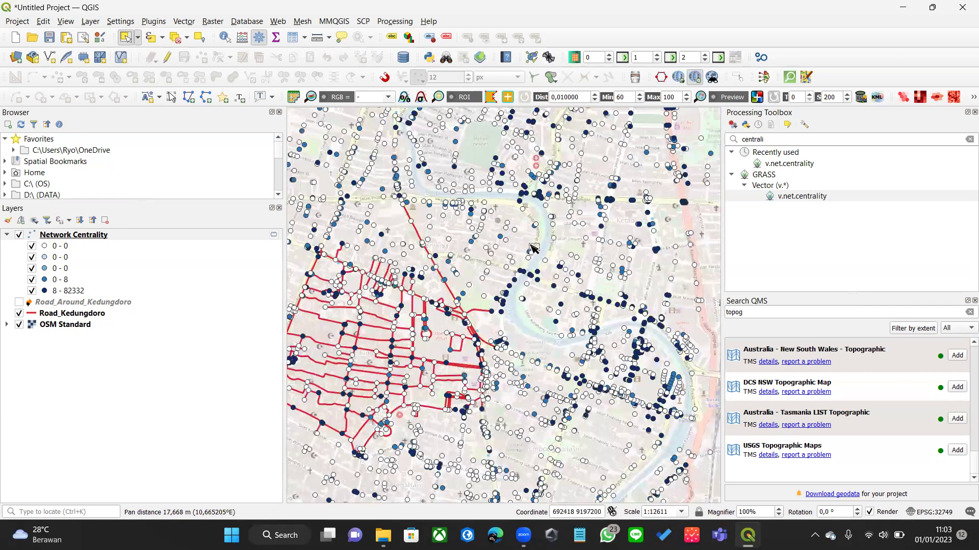
{"action": "scroll", "coordinate": [518, 274], "scroll_direction": "up", "scroll_amount": 2}
{"action": "left_click", "coordinate": [552, 218]}
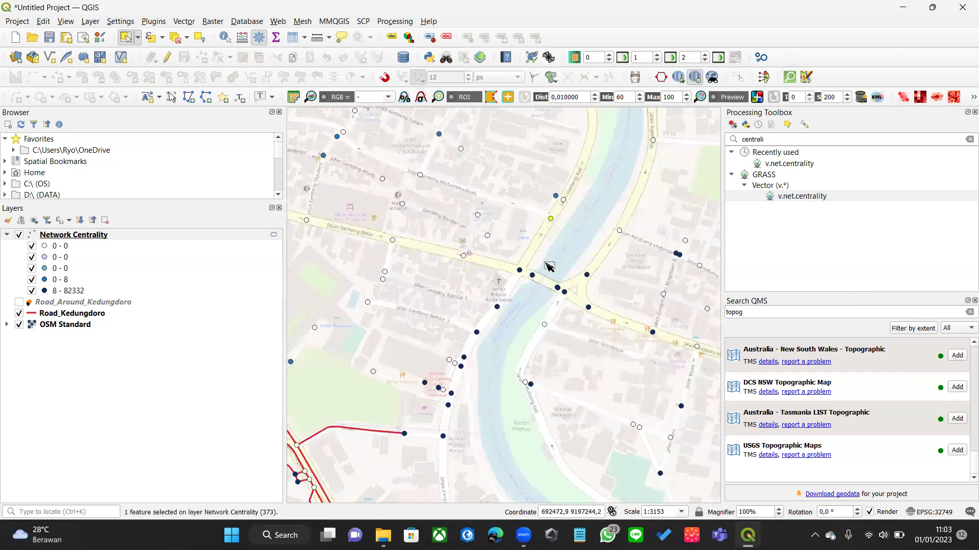
{"action": "left_click", "coordinate": [551, 218]}
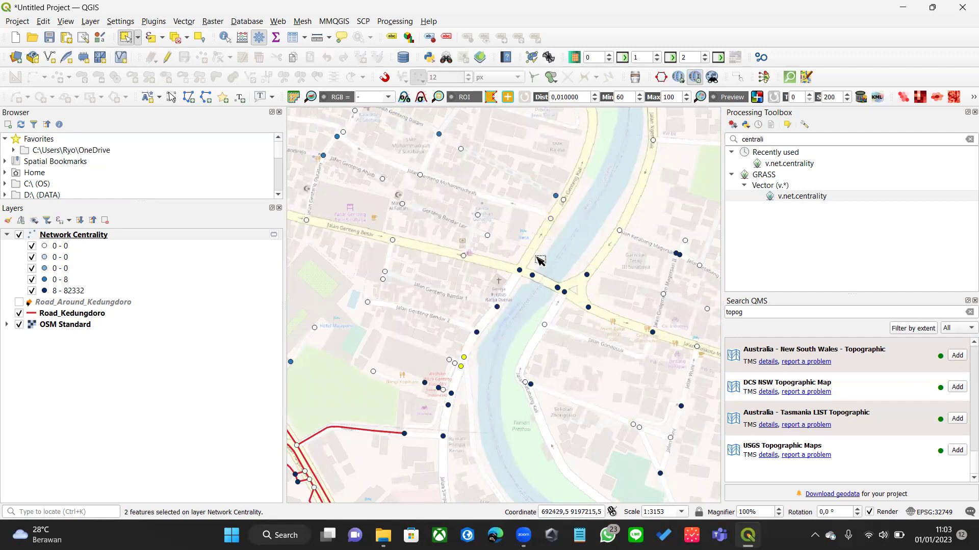
Step: Select the junction point at the western end of the bridge and identify its attributes to read the betweenness value
{"action": "left_click", "coordinate": [526, 282]}
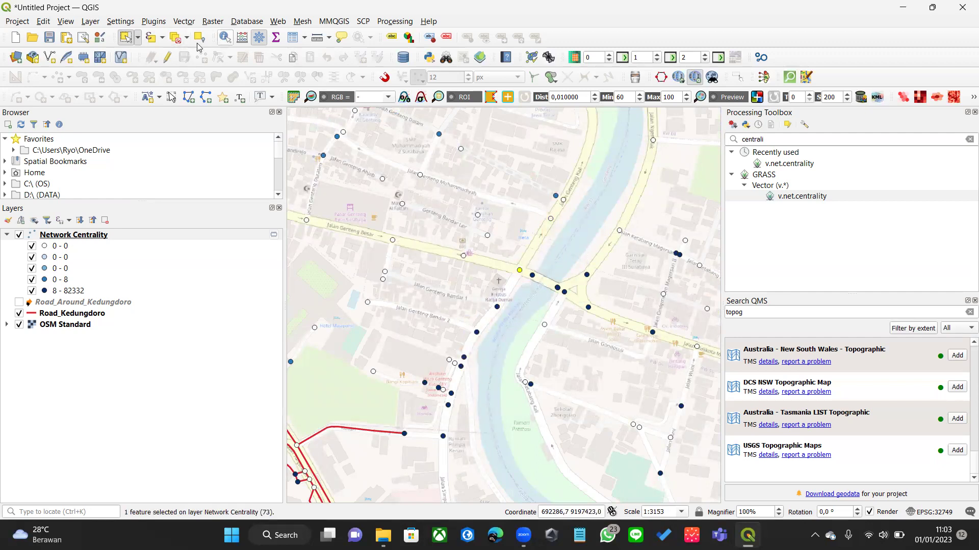
{"action": "left_click", "coordinate": [225, 37]}
{"action": "left_click", "coordinate": [525, 273]}
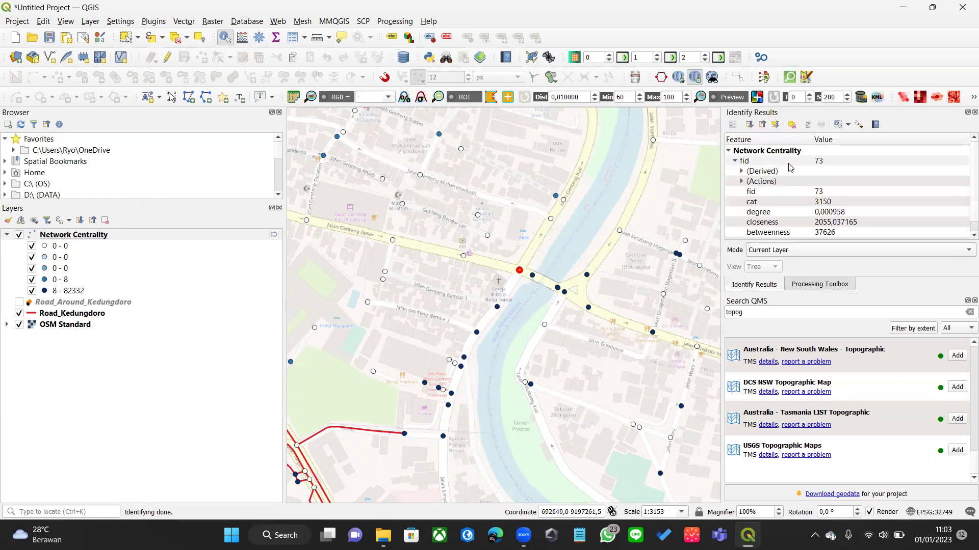
{"action": "scroll", "coordinate": [851, 179], "scroll_direction": "down", "scroll_amount": 1}
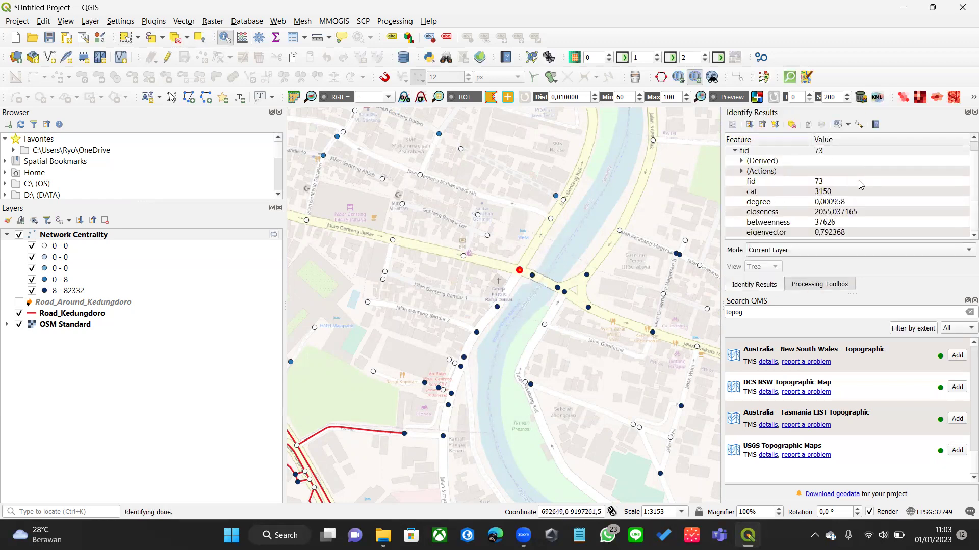
{"action": "left_click", "coordinate": [833, 223]}
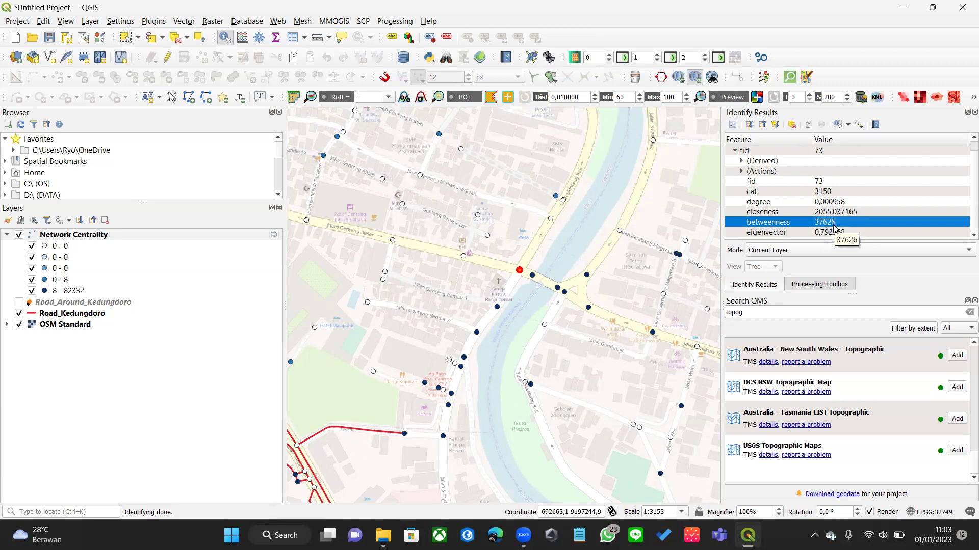
{"action": "left_click", "coordinate": [585, 247]}
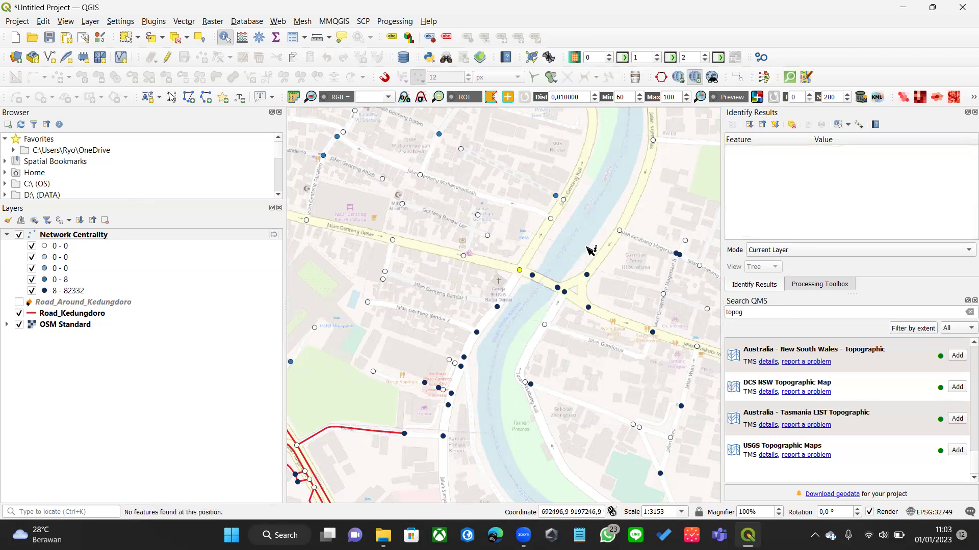
Step: Compare the betweenness classes across the Road_Kedungdoro network with those of the area east of it
{"action": "scroll", "coordinate": [587, 246], "scroll_direction": "down", "scroll_amount": 4}
{"action": "scroll", "coordinate": [581, 257], "scroll_direction": "up", "scroll_amount": 2}
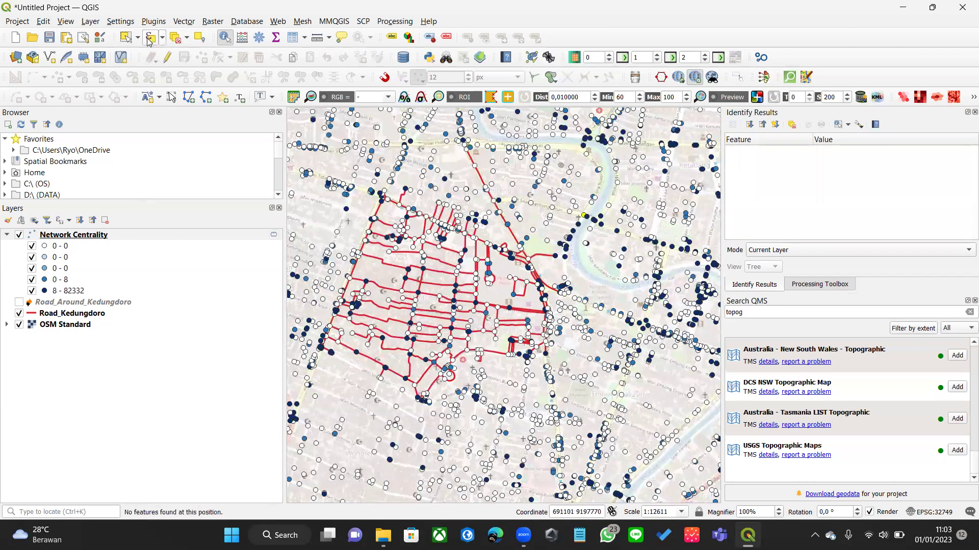
{"action": "left_click", "coordinate": [125, 37]}
{"action": "left_click_drag", "start_coordinate": [566, 239], "coordinate": [671, 271]}
{"action": "left_click_drag", "start_coordinate": [682, 307], "coordinate": [682, 308]}
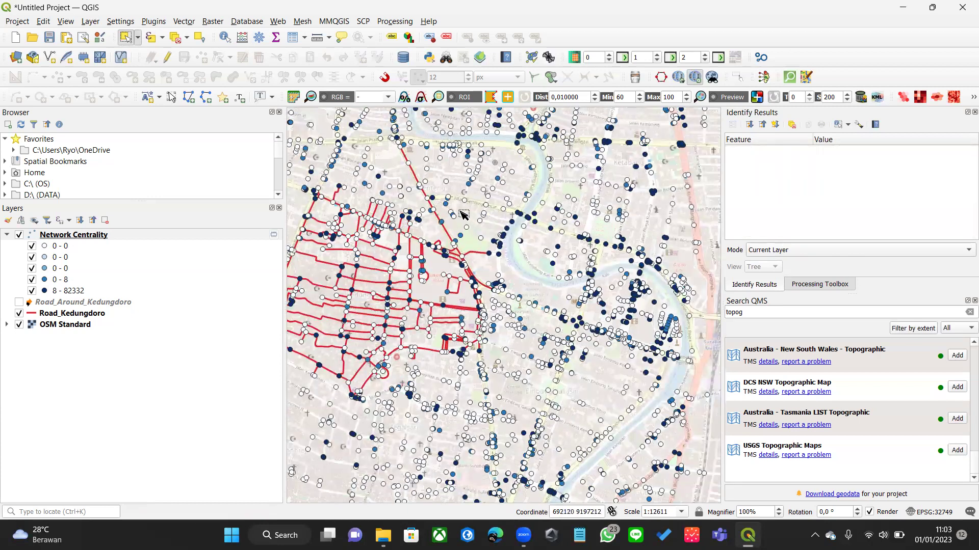
{"action": "left_click_drag", "start_coordinate": [610, 284], "coordinate": [659, 259]}
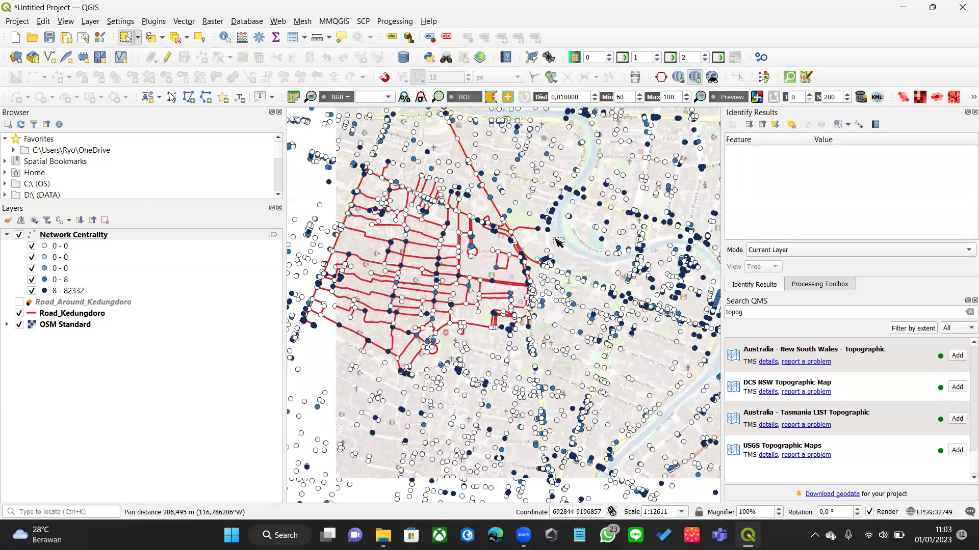
{"action": "scroll", "coordinate": [551, 261], "scroll_direction": "down", "scroll_amount": 1}
{"action": "scroll", "coordinate": [539, 258], "scroll_direction": "up", "scroll_amount": 2}
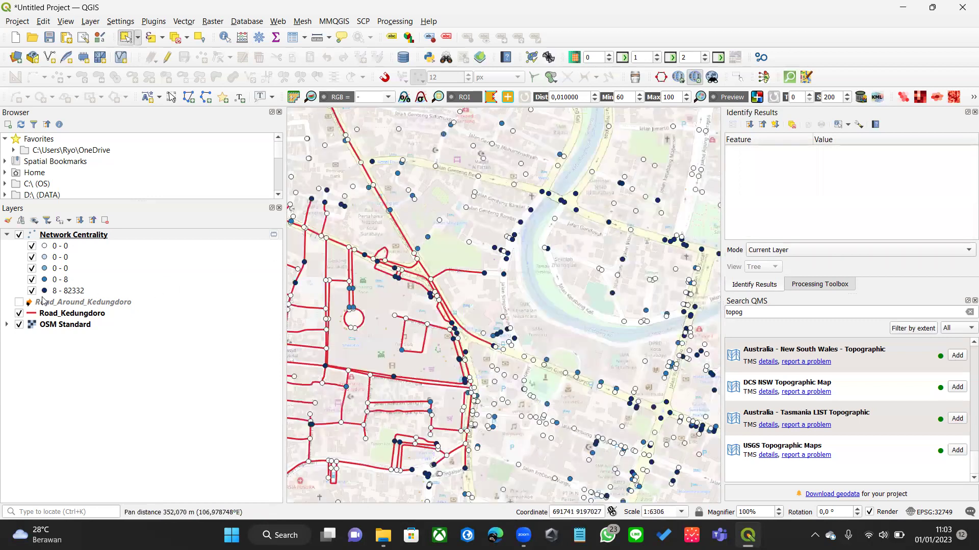
Step: Show the Road_Around_Kedungdoro layer and restyle it with the simple green line symbol
{"action": "left_click", "coordinate": [19, 301]}
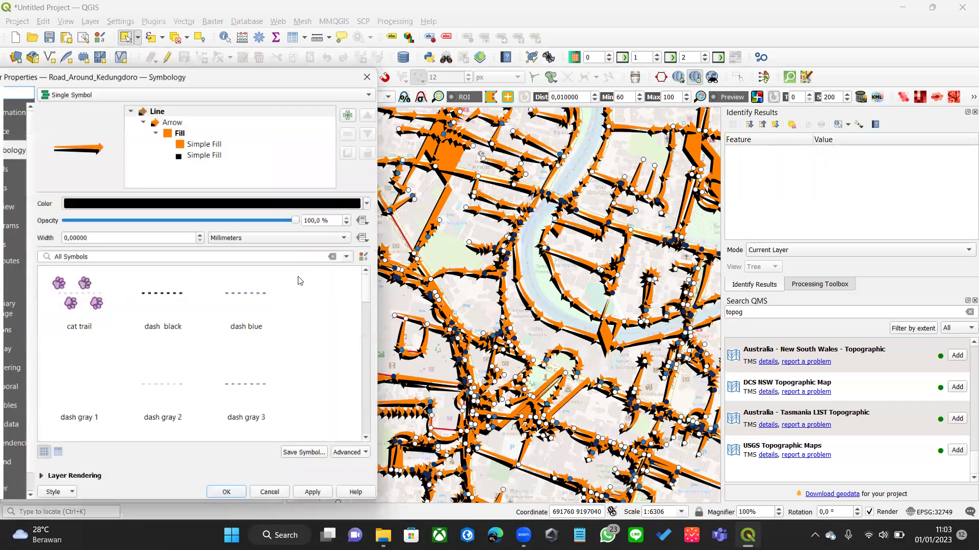
{"action": "scroll", "coordinate": [166, 334], "scroll_direction": "down", "scroll_amount": 3}
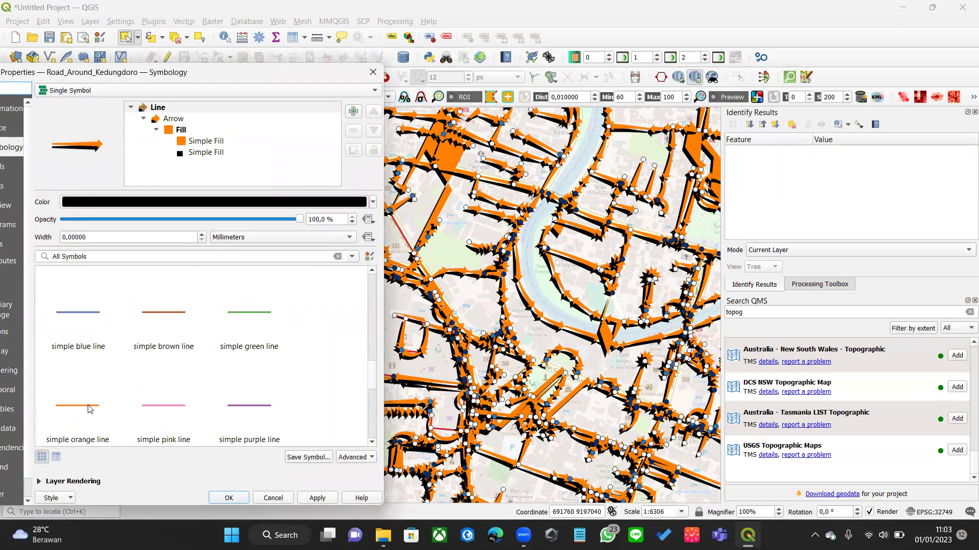
{"action": "left_click", "coordinate": [90, 410]}
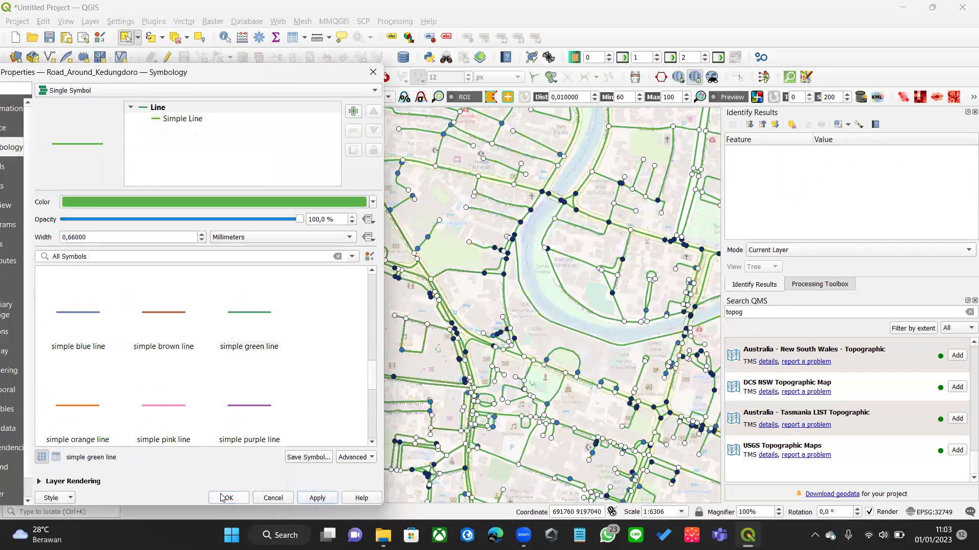
{"action": "key", "text": "Return"}
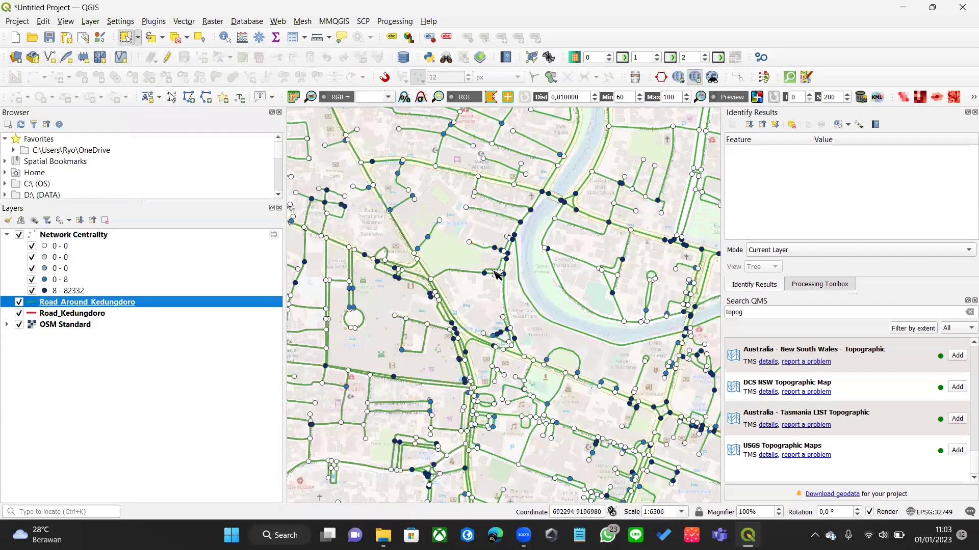
Step: Change the Road_Around_Kedungdoro symbol to the simple orange line and reduce its width
{"action": "double_click", "coordinate": [208, 310]}
{"action": "scroll", "coordinate": [196, 331], "scroll_direction": "down", "scroll_amount": 10}
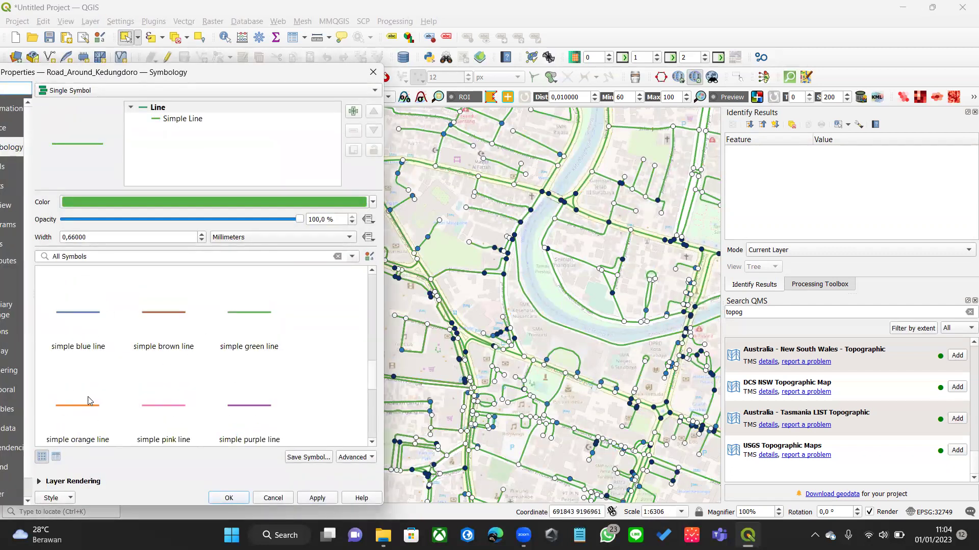
{"action": "left_click", "coordinate": [88, 396]}
{"action": "left_click", "coordinate": [115, 235]}
{"action": "scroll", "coordinate": [116, 236], "scroll_direction": "down", "scroll_amount": 1}
{"action": "left_click", "coordinate": [227, 497]}
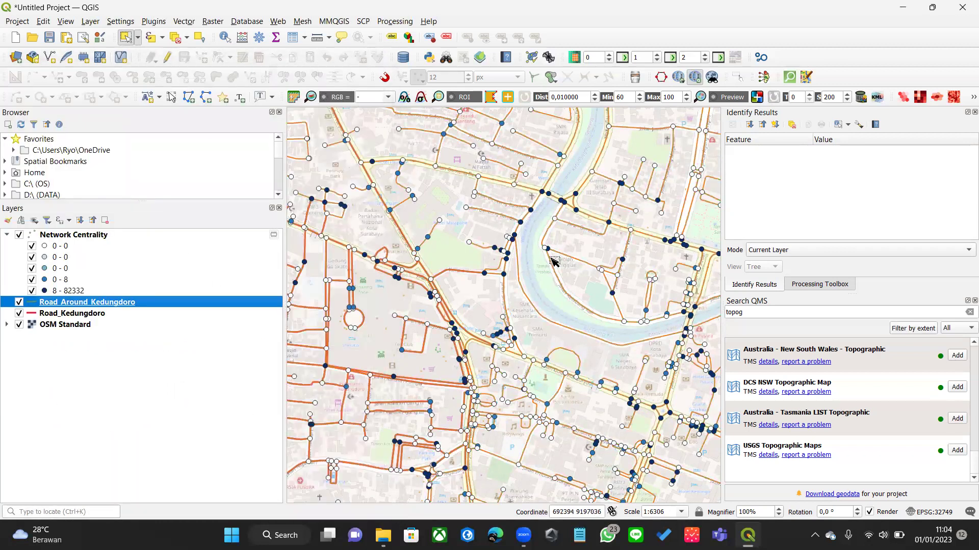
Step: Examine the betweenness classes along the roads east of the river bend and on Jalan Plaza Boulevard beside Surabaya Plaza
{"action": "left_click_drag", "start_coordinate": [654, 246], "coordinate": [578, 222]}
{"action": "left_click_drag", "start_coordinate": [617, 251], "coordinate": [588, 254]}
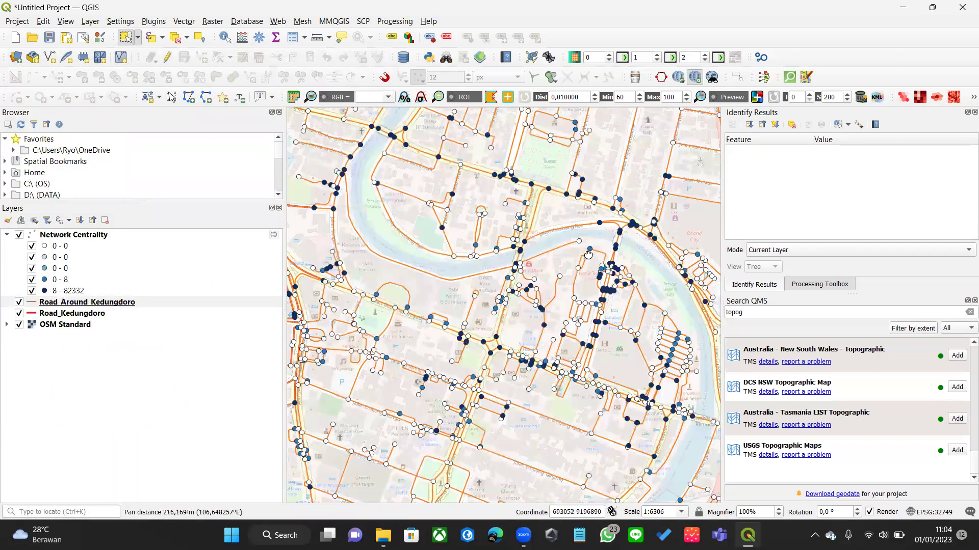
{"action": "scroll", "coordinate": [620, 269], "scroll_direction": "down", "scroll_amount": 4}
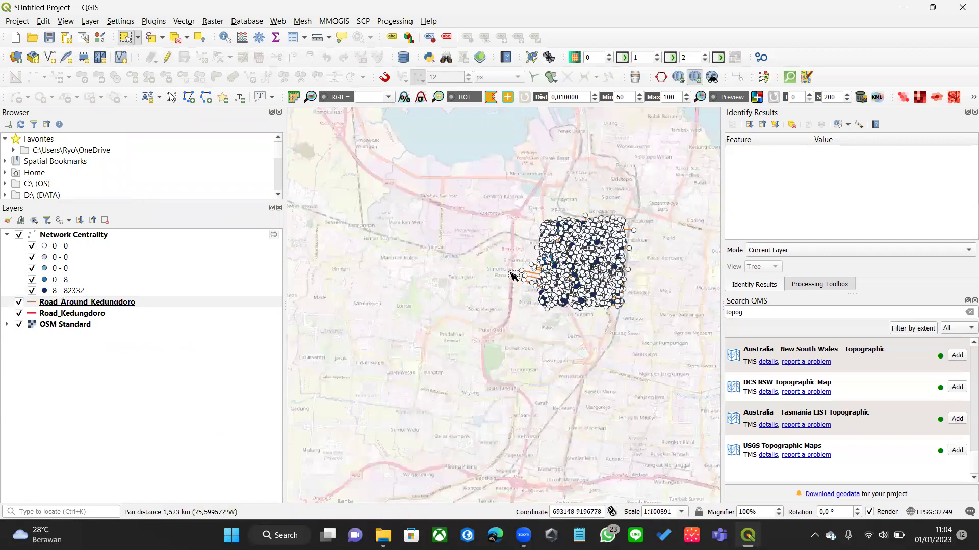
{"action": "scroll", "coordinate": [550, 291], "scroll_direction": "up", "scroll_amount": 4}
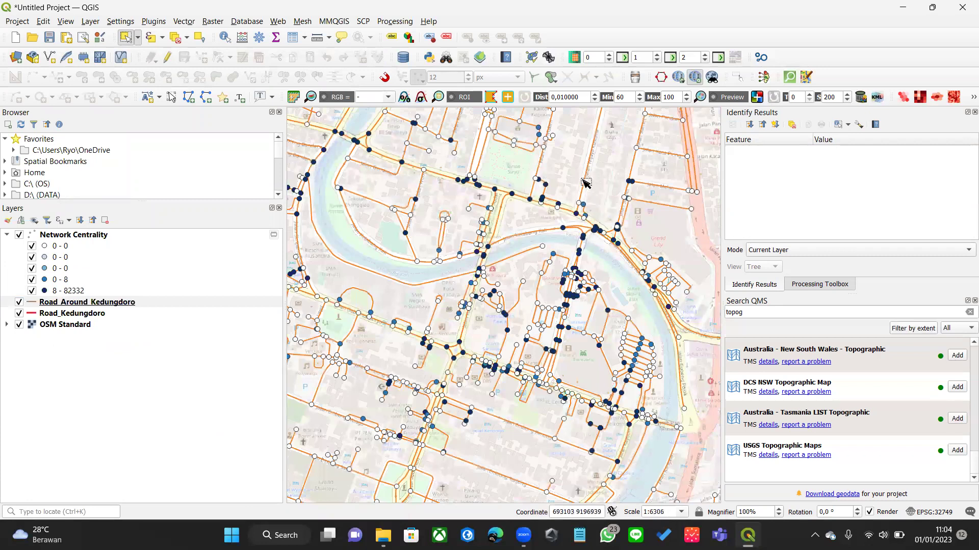
{"action": "scroll", "coordinate": [585, 182], "scroll_direction": "up", "scroll_amount": 1}
{"action": "left_click_drag", "start_coordinate": [517, 151], "coordinate": [604, 472]}
{"action": "left_click_drag", "start_coordinate": [636, 300], "coordinate": [650, 266]}
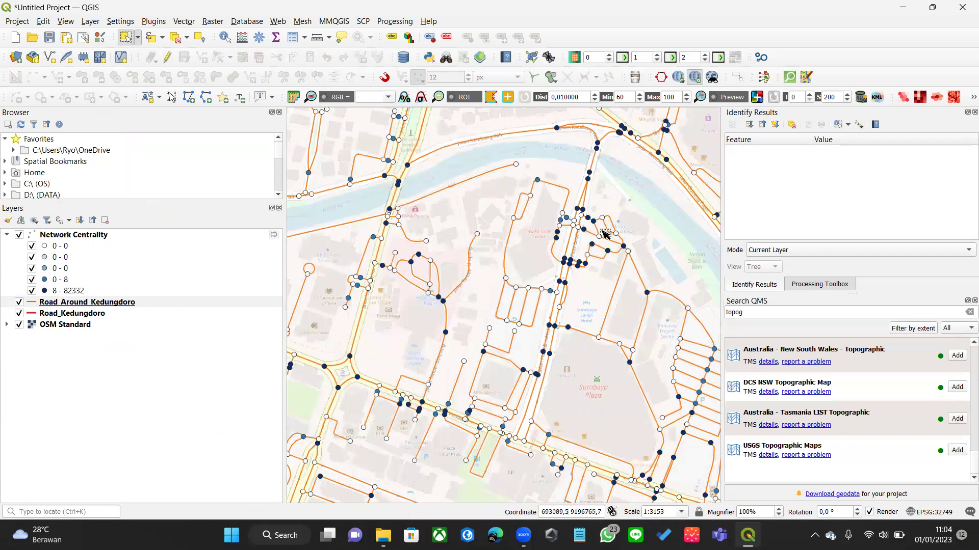
{"action": "scroll", "coordinate": [549, 361], "scroll_direction": "up", "scroll_amount": 2}
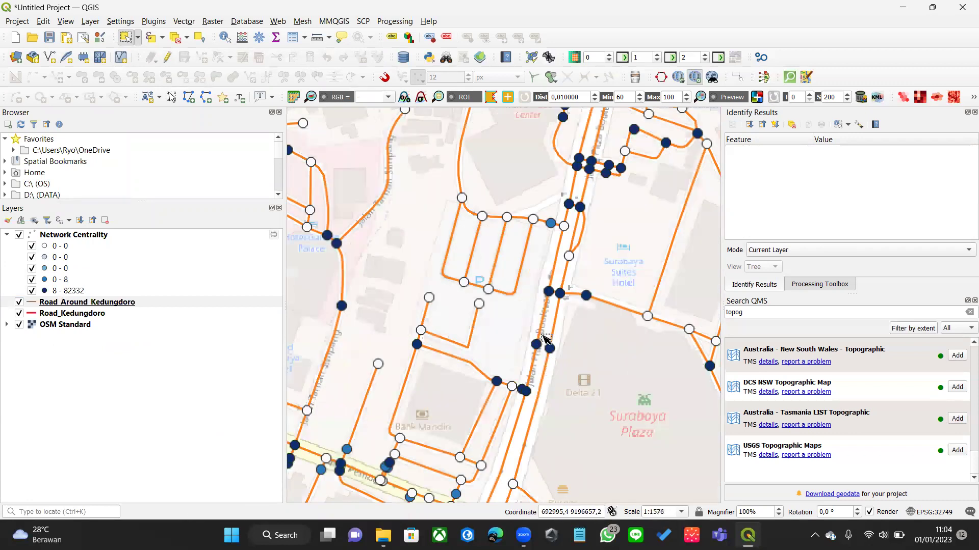
{"action": "scroll", "coordinate": [572, 283], "scroll_direction": "down", "scroll_amount": 2}
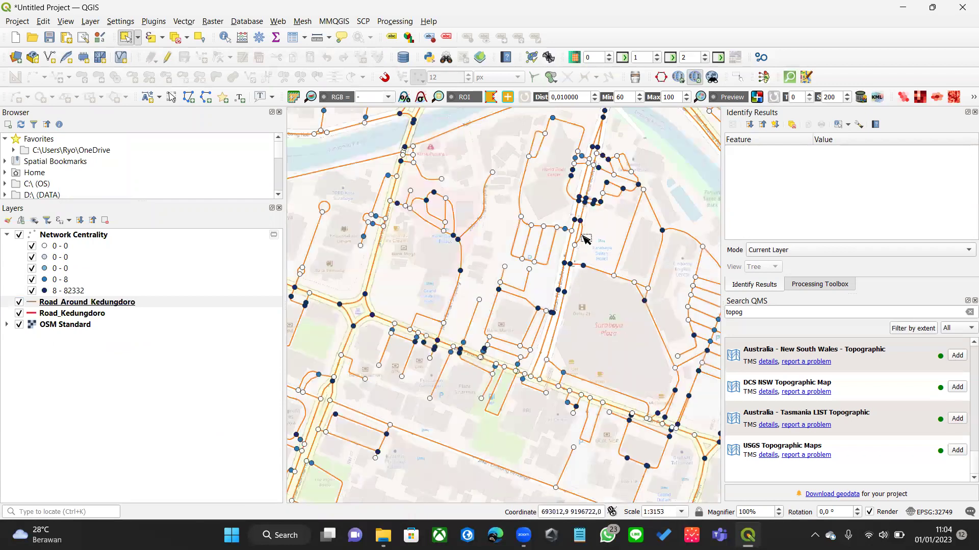
{"action": "scroll", "coordinate": [556, 165], "scroll_direction": "up", "scroll_amount": 2}
{"action": "scroll", "coordinate": [506, 294], "scroll_direction": "down", "scroll_amount": 4}
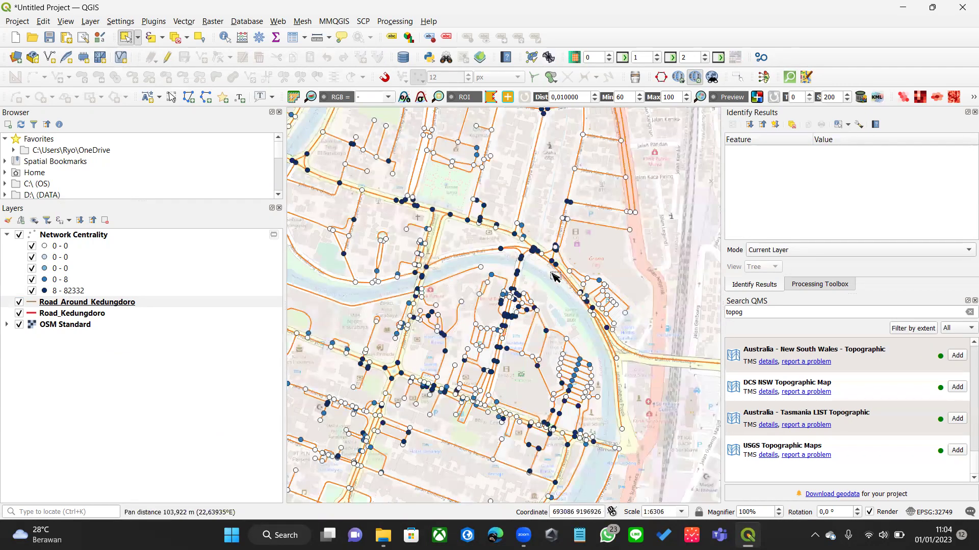
Step: Set the Road_Around_Kedungdoro line color to yellow
{"action": "scroll", "coordinate": [564, 275], "scroll_direction": "down", "scroll_amount": 4}
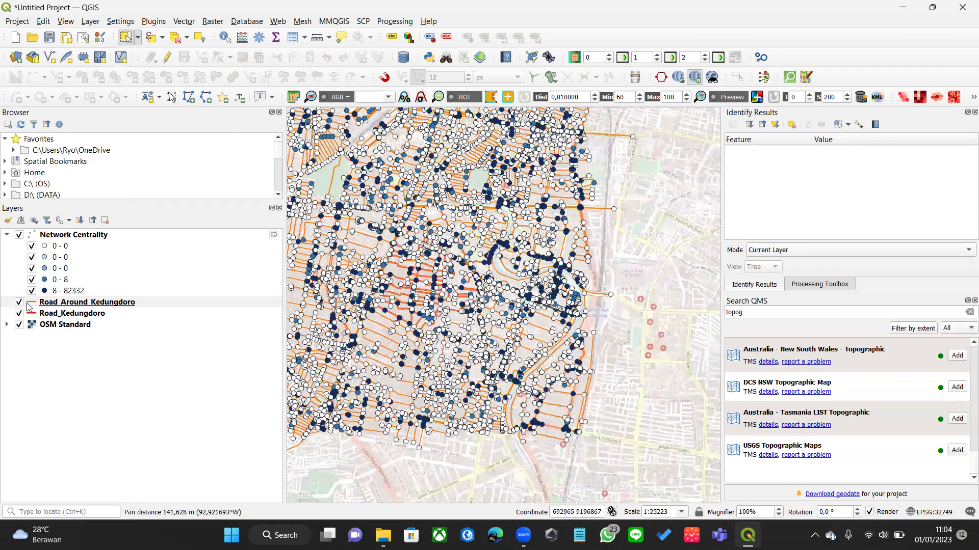
{"action": "key", "text": "ctrl+plus"}
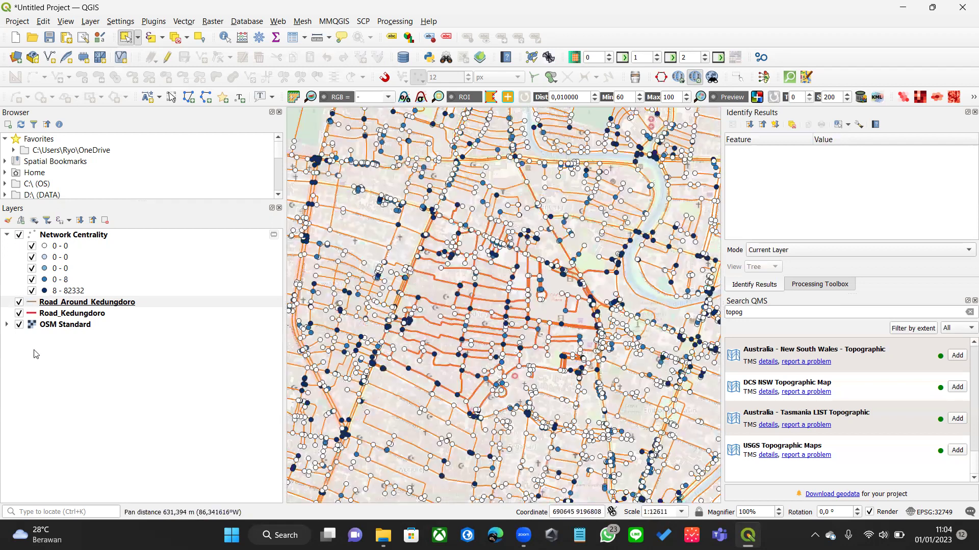
{"action": "double_click", "coordinate": [214, 301]}
{"action": "left_click", "coordinate": [373, 201]}
{"action": "left_click", "coordinate": [156, 408]}
{"action": "left_click", "coordinate": [229, 498]}
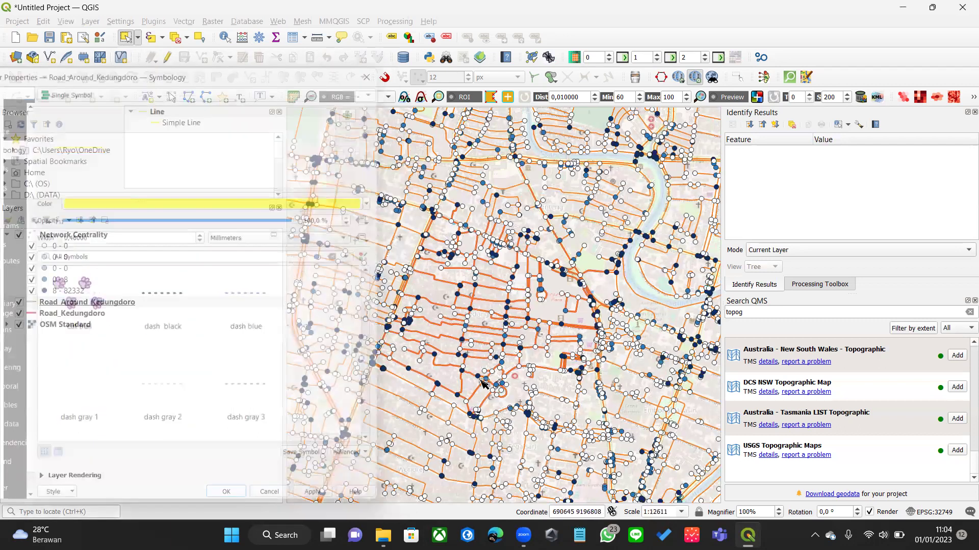
Step: Set the Road_Kedungdoro line color to red and move the layer above Road_Around_Kedungdoro
{"action": "double_click", "coordinate": [65, 314]}
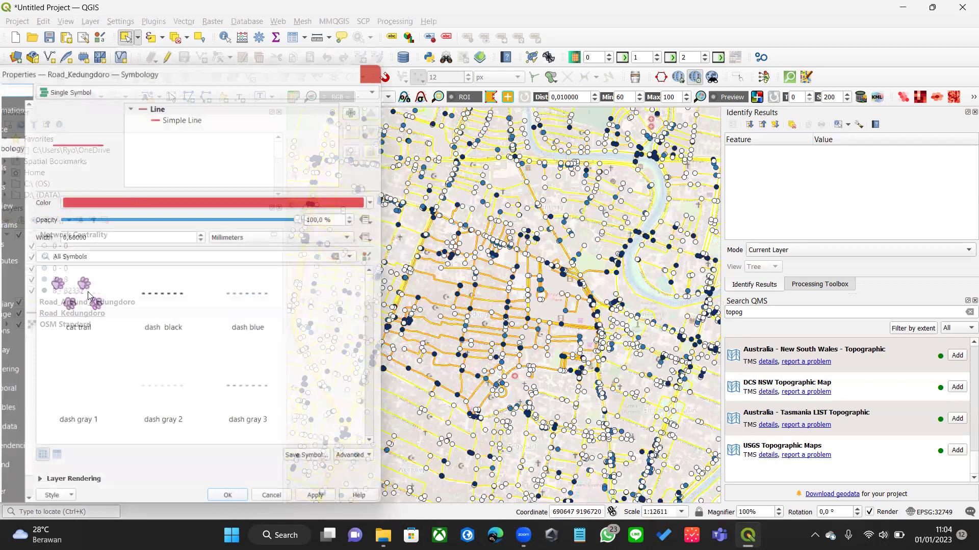
{"action": "left_click_drag", "start_coordinate": [89, 312], "coordinate": [89, 298]}
{"action": "scroll", "coordinate": [524, 329], "scroll_direction": "down", "scroll_amount": 2}
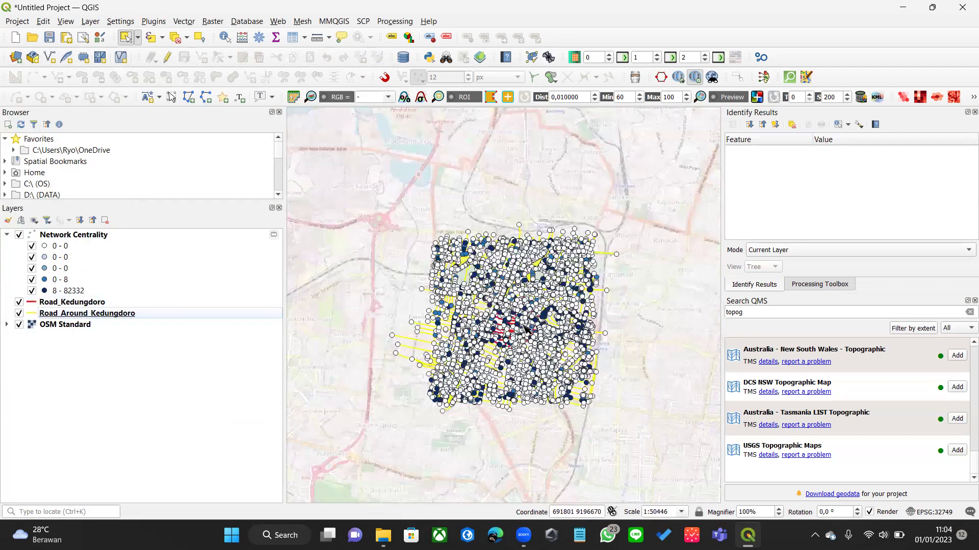
{"action": "scroll", "coordinate": [530, 324], "scroll_direction": "up", "scroll_amount": 3}
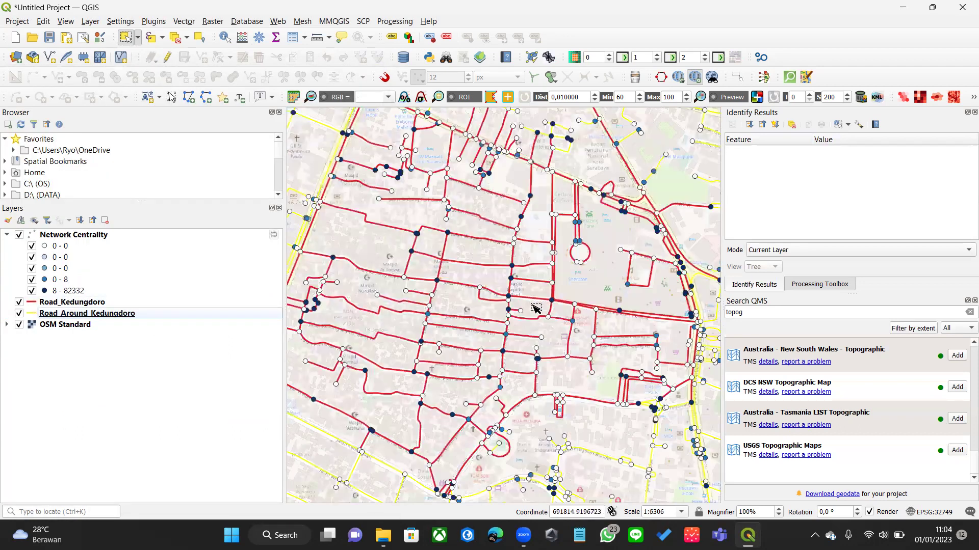
{"action": "scroll", "coordinate": [584, 284], "scroll_direction": "down", "scroll_amount": 1}
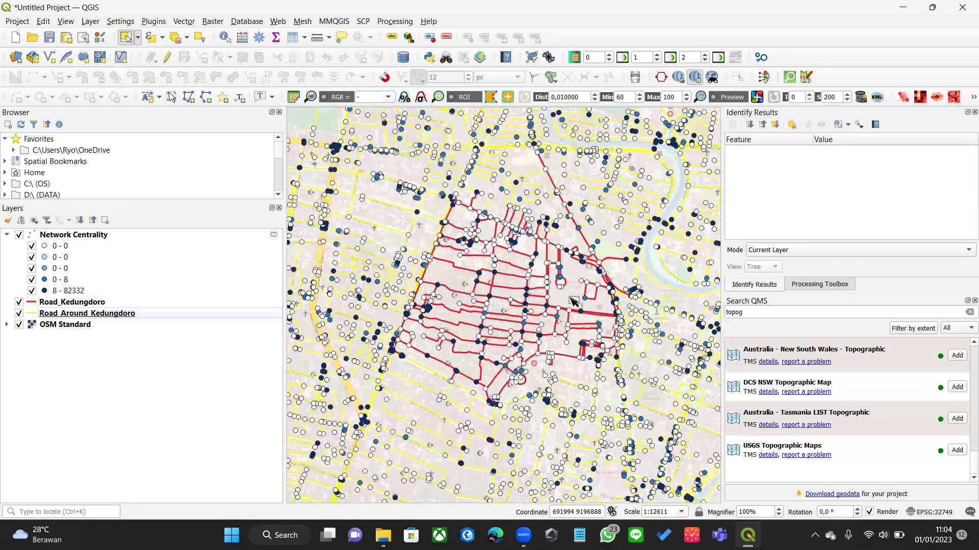
{"action": "scroll", "coordinate": [503, 308], "scroll_direction": "up", "scroll_amount": 1}
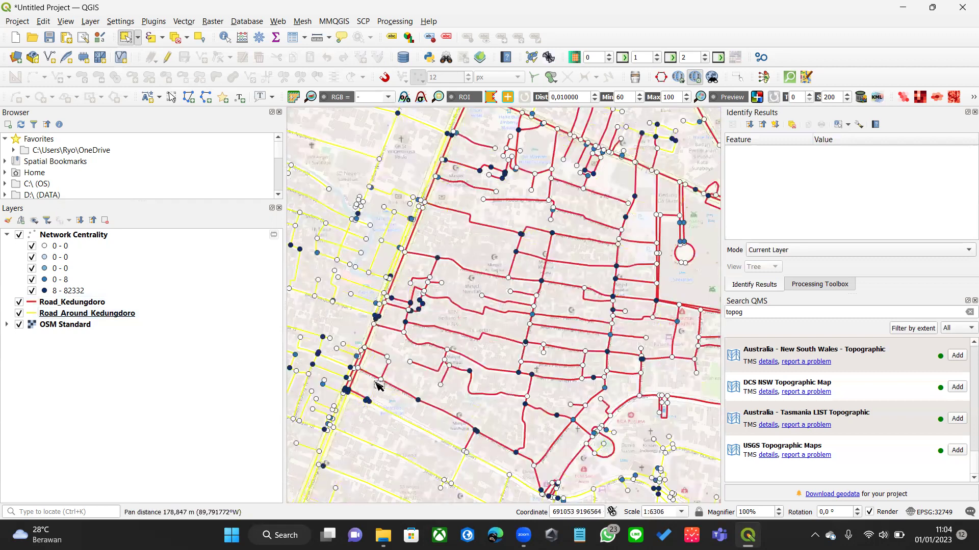
{"action": "scroll", "coordinate": [531, 335], "scroll_direction": "down", "scroll_amount": 1}
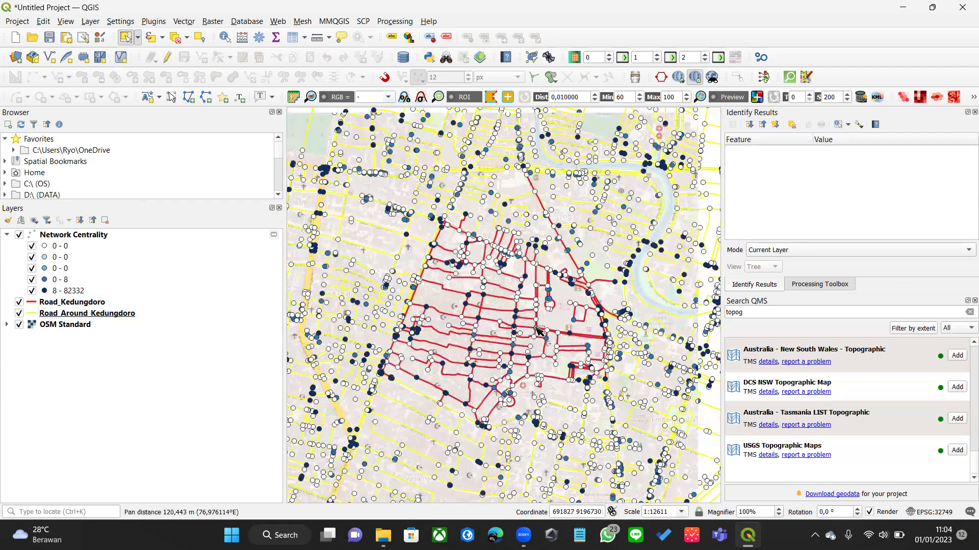
{"action": "left_click_drag", "start_coordinate": [502, 316], "coordinate": [548, 309]}
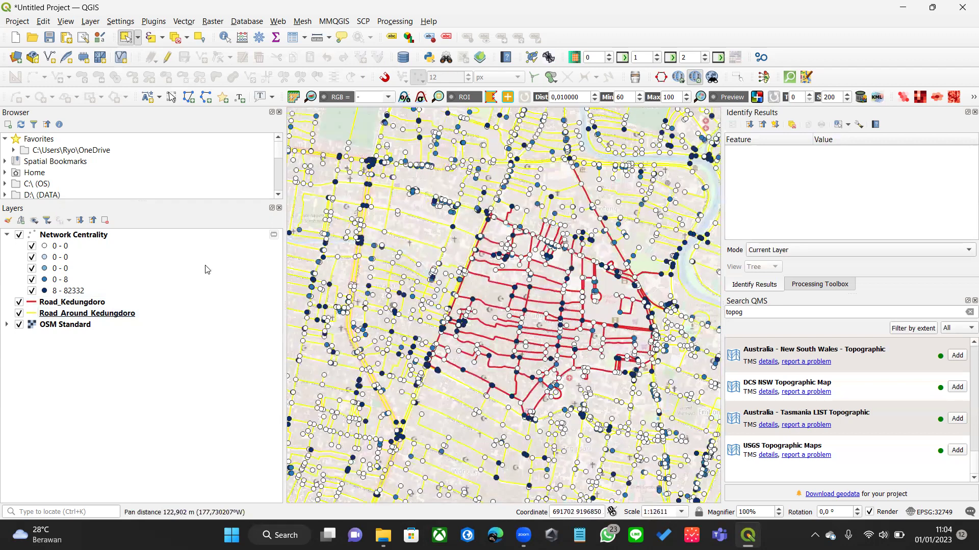
Step: Apply a graduated classification of the Network Centrality points by the eigenvector field
{"action": "right_click", "coordinate": [85, 242]}
{"action": "left_click", "coordinate": [163, 376]}
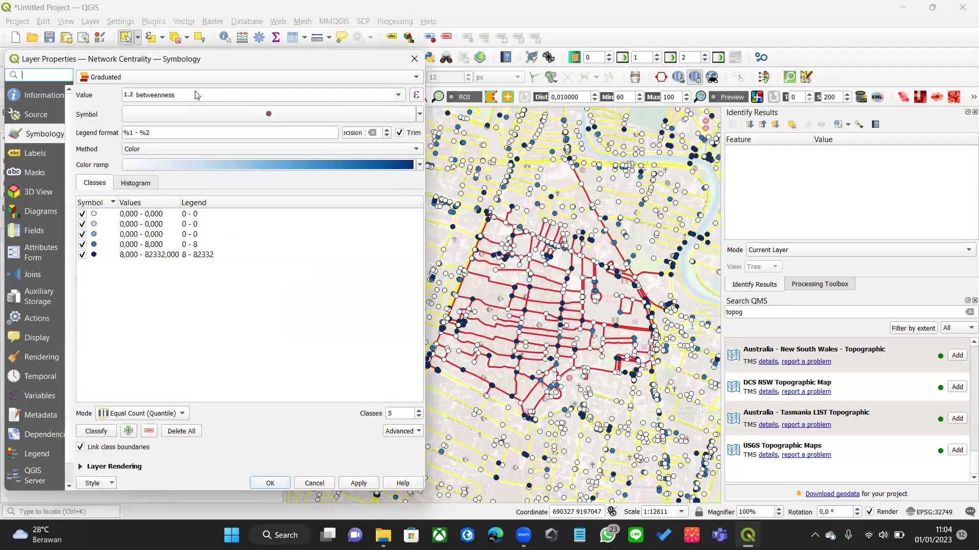
{"action": "left_click", "coordinate": [356, 118]}
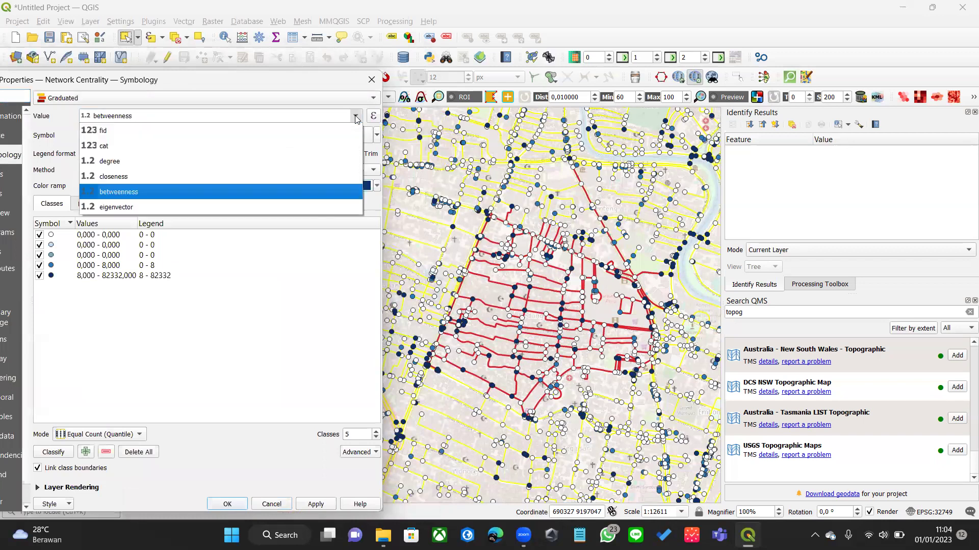
{"action": "left_click", "coordinate": [160, 207]}
{"action": "left_click", "coordinate": [313, 505]}
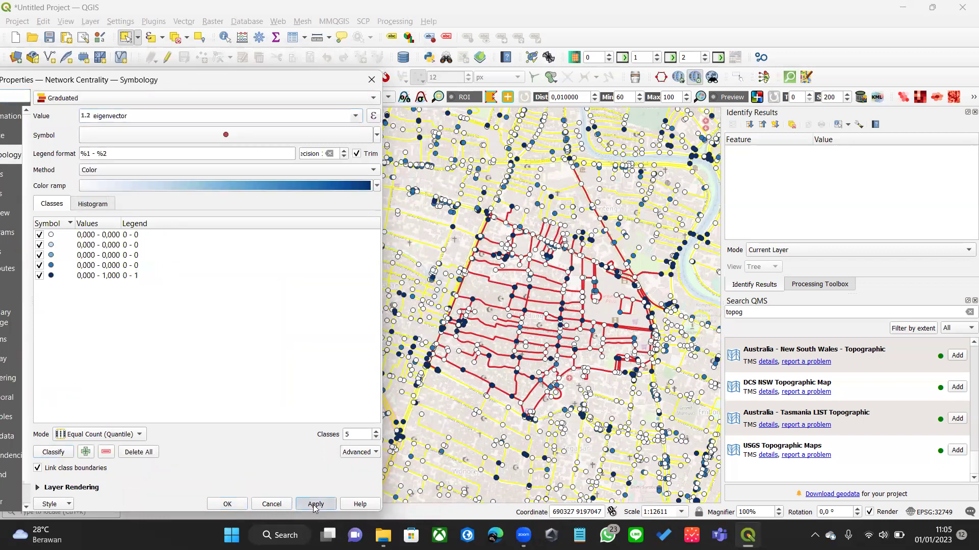
Step: Restyle the Network Centrality layer as Categorized by eigenvector and classify all of its values
{"action": "left_click", "coordinate": [366, 102]}
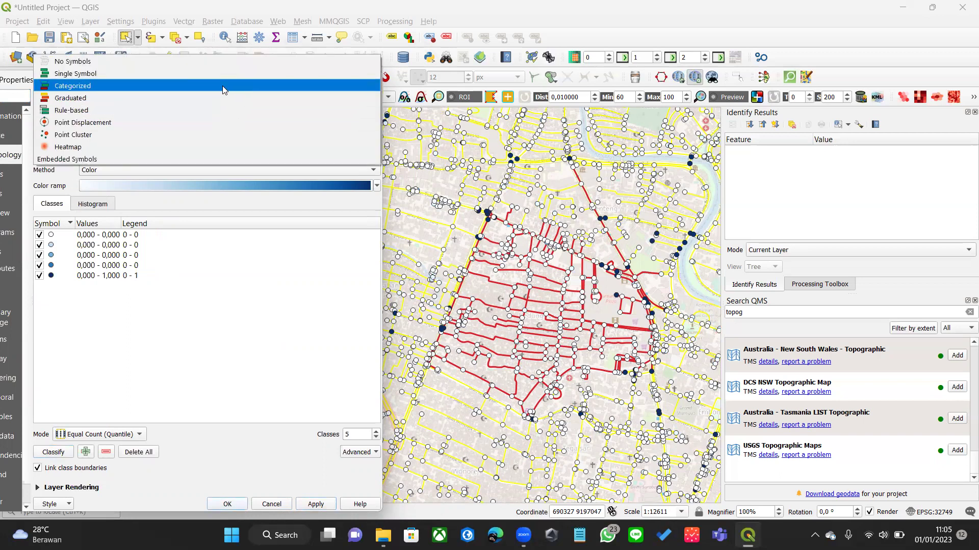
{"action": "left_click", "coordinate": [222, 85]}
{"action": "left_click", "coordinate": [354, 117]}
{"action": "left_click", "coordinate": [204, 207]}
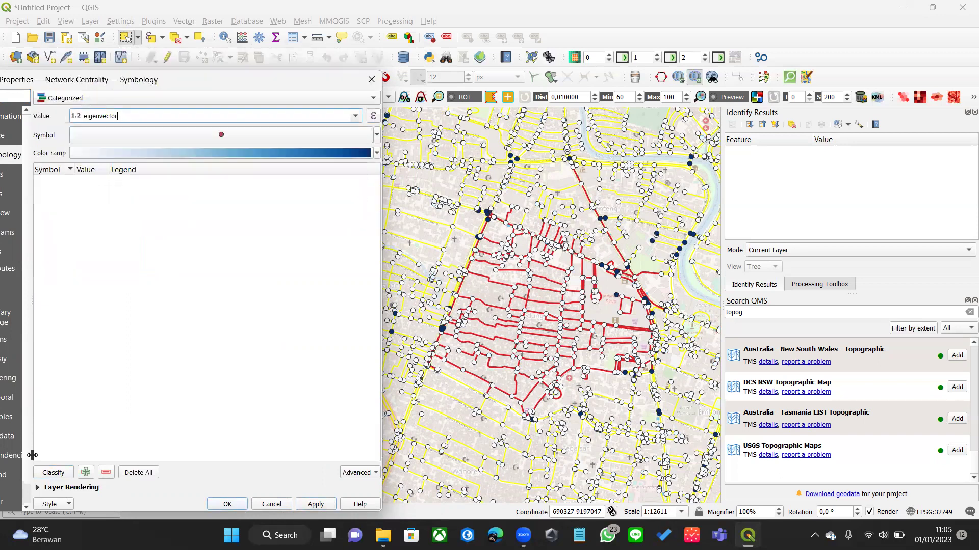
{"action": "left_click", "coordinate": [53, 473]}
{"action": "scroll", "coordinate": [152, 386], "scroll_direction": "down", "scroll_amount": 6}
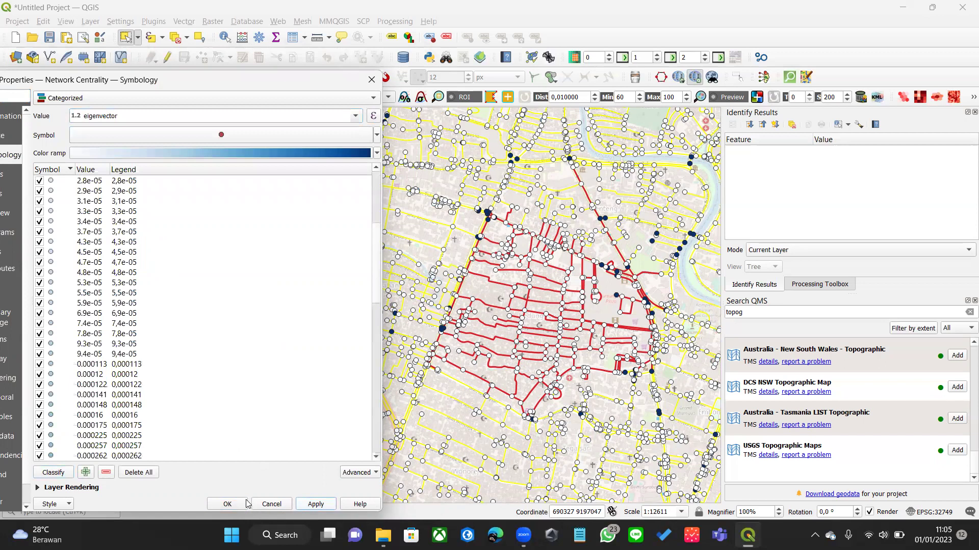
{"action": "left_click", "coordinate": [226, 504]}
Step: Expand the eigenvector legend and select the dark node where Jalan Genteng Besar meets the river bridge, then clear the selection
{"action": "scroll", "coordinate": [521, 342], "scroll_direction": "down", "scroll_amount": 1}
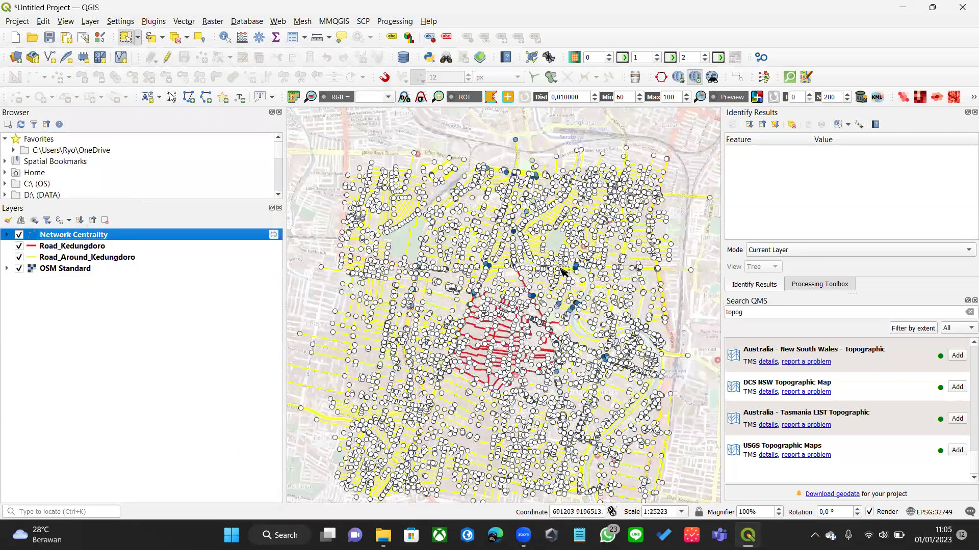
{"action": "scroll", "coordinate": [564, 273], "scroll_direction": "up", "scroll_amount": 1}
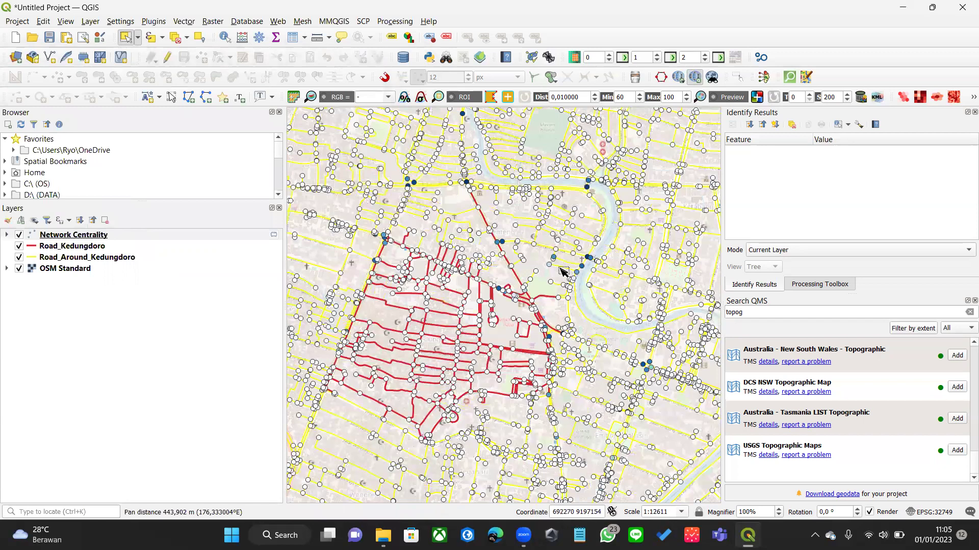
{"action": "scroll", "coordinate": [602, 253], "scroll_direction": "up", "scroll_amount": 1}
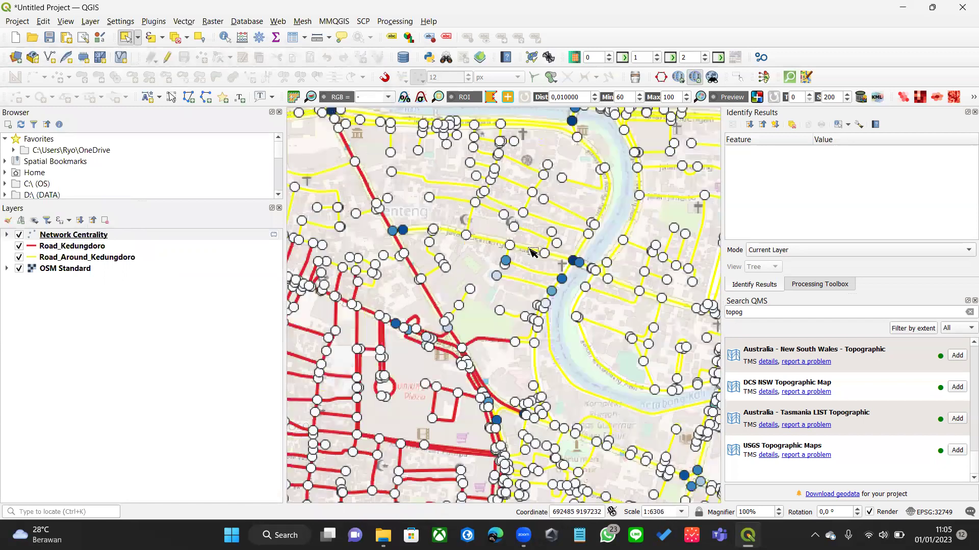
{"action": "scroll", "coordinate": [545, 260], "scroll_direction": "up", "scroll_amount": 1}
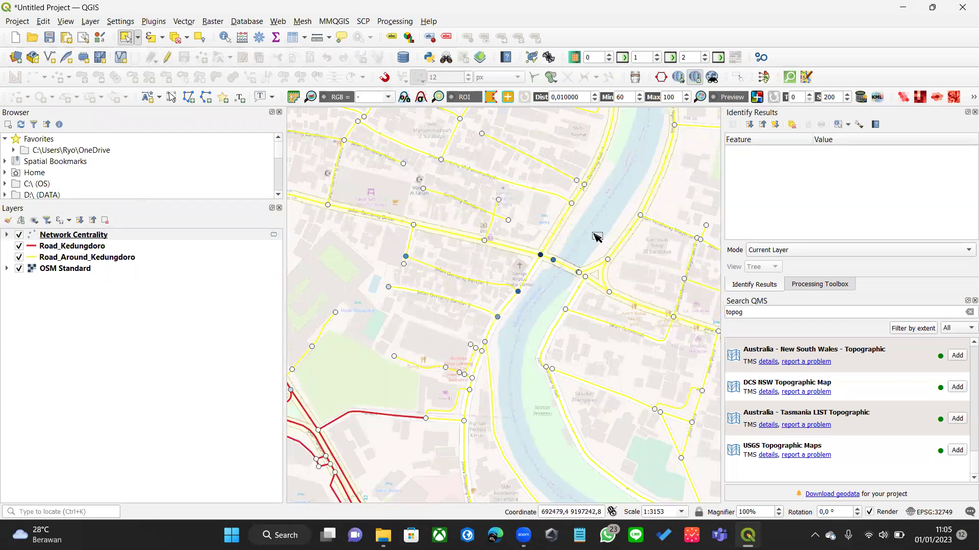
{"action": "left_click", "coordinate": [6, 238]}
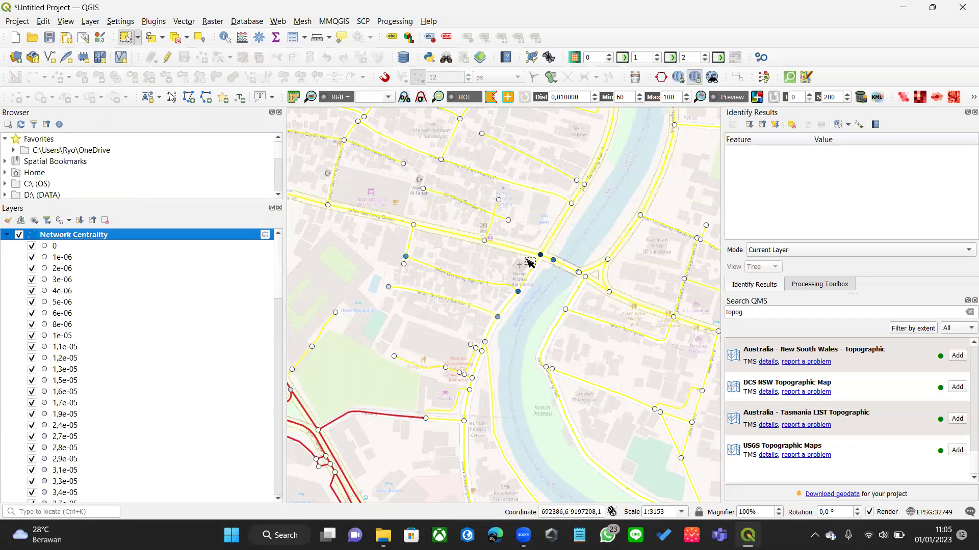
{"action": "left_click", "coordinate": [562, 247]}
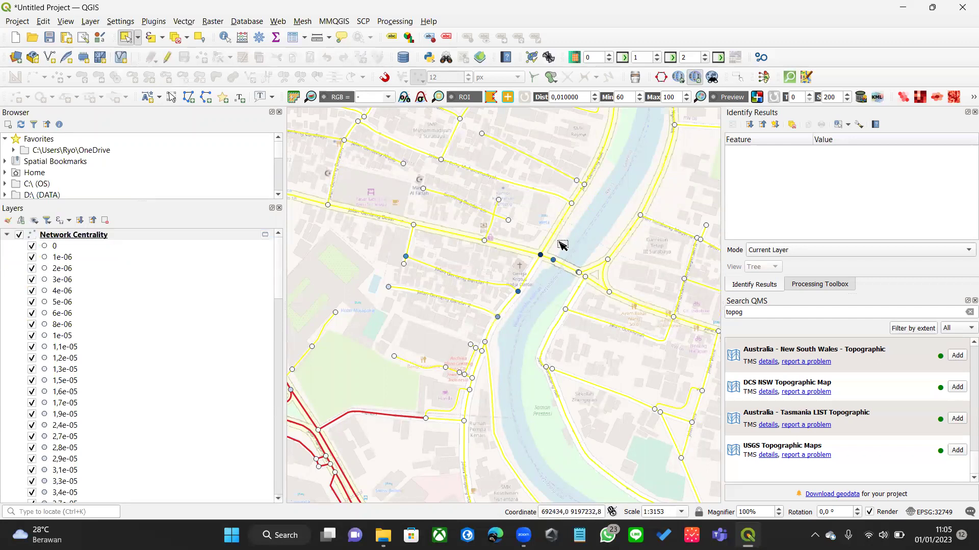
{"action": "left_click_drag", "start_coordinate": [533, 247], "coordinate": [545, 267]}
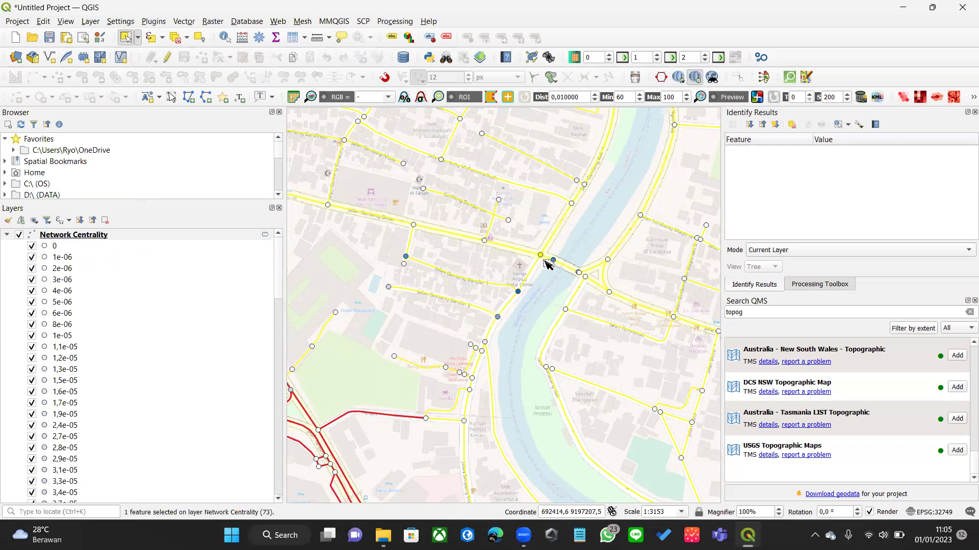
{"action": "left_click", "coordinate": [569, 247]}
Step: Examine up close the eigenvector class of the junction node at the western end of the Jalan Genteng Besar bridge
{"action": "scroll", "coordinate": [578, 251], "scroll_direction": "down", "scroll_amount": 1}
{"action": "scroll", "coordinate": [557, 276], "scroll_direction": "up", "scroll_amount": 2}
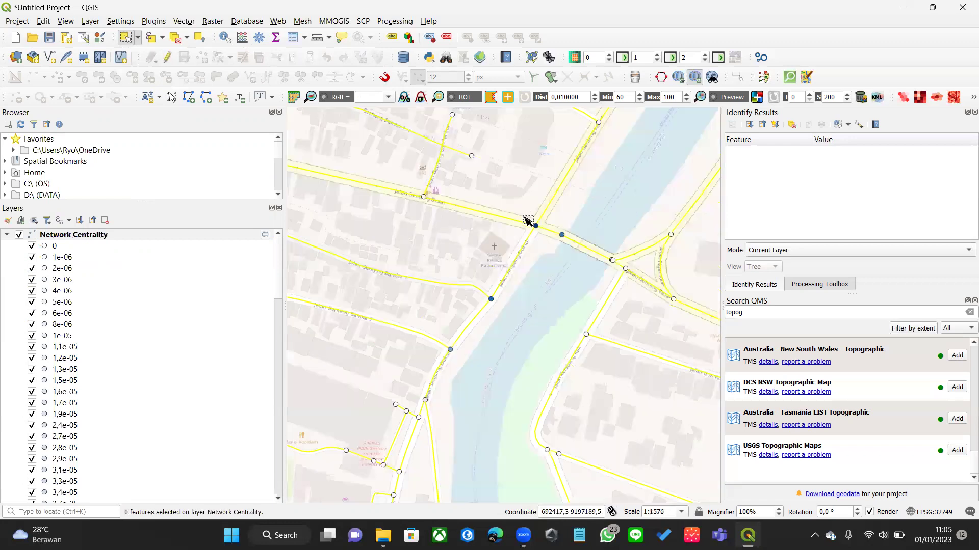
{"action": "left_click", "coordinate": [541, 231]}
{"action": "left_click", "coordinate": [527, 209]}
{"action": "left_click", "coordinate": [548, 246]}
{"action": "left_click", "coordinate": [521, 209]}
{"action": "left_click", "coordinate": [546, 252]}
{"action": "left_click", "coordinate": [516, 203]}
{"action": "left_click", "coordinate": [552, 257]}
{"action": "left_click", "coordinate": [588, 202]}
{"action": "left_click", "coordinate": [6, 235]}
{"action": "right_click", "coordinate": [44, 235]}
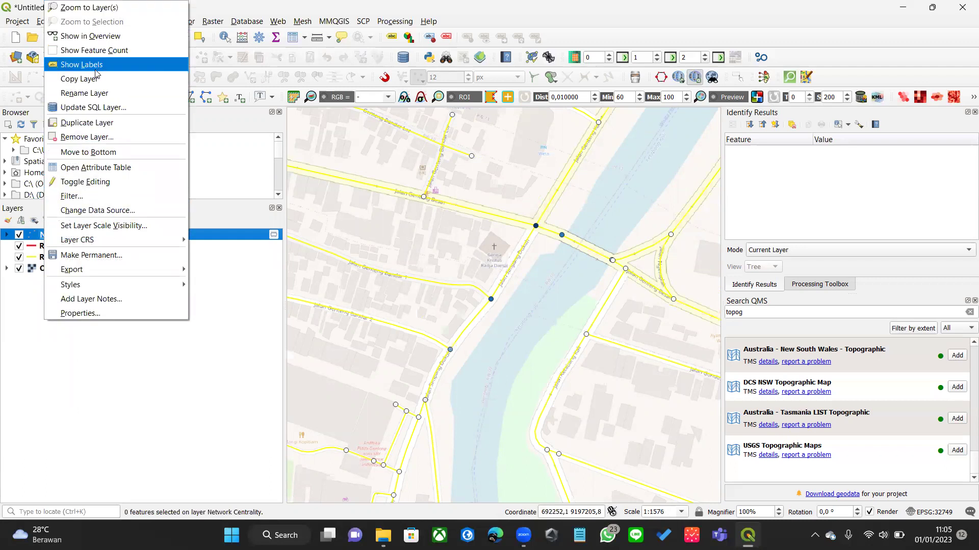
{"action": "left_click", "coordinate": [258, 191]}
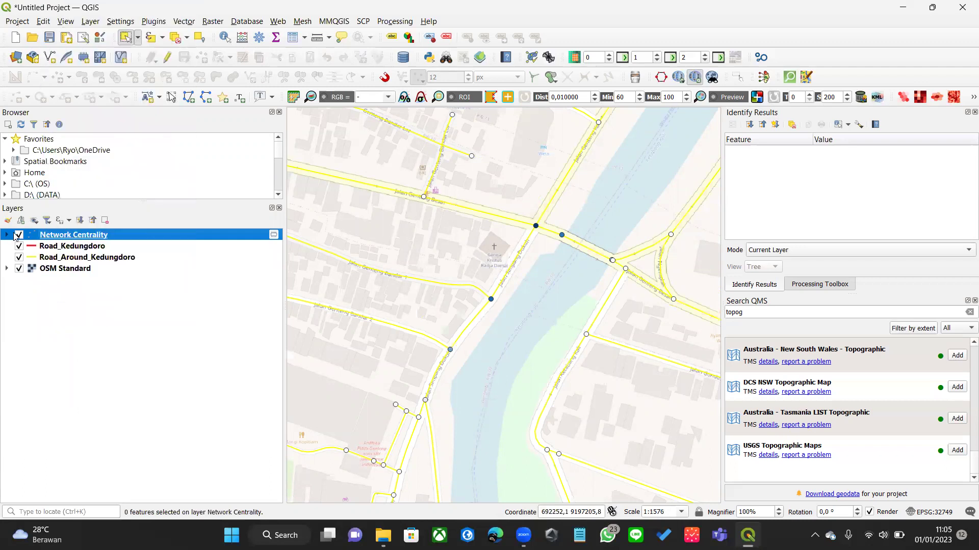
{"action": "right_click", "coordinate": [85, 236]}
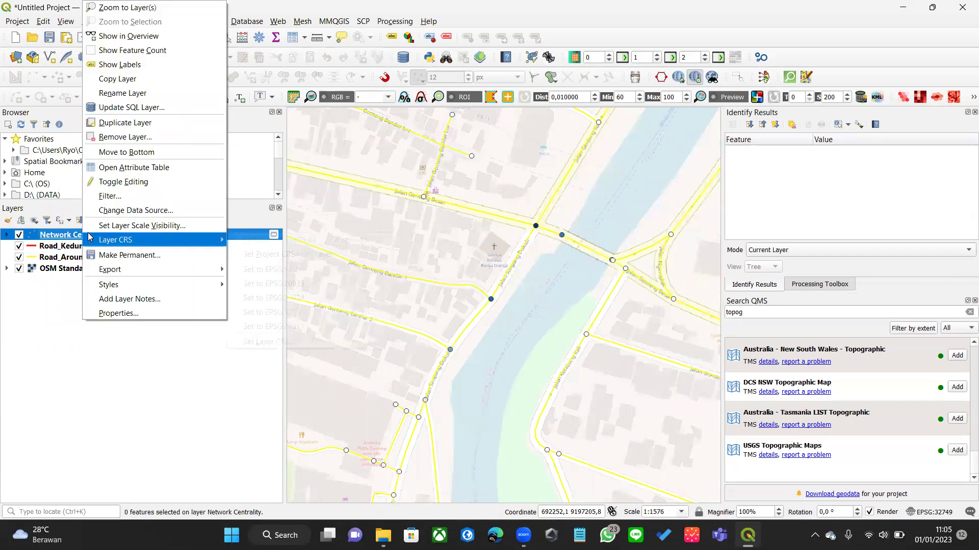
{"action": "mouse_move", "coordinate": [89, 237]}
{"action": "left_click", "coordinate": [63, 255]}
{"action": "left_click", "coordinate": [80, 235]}
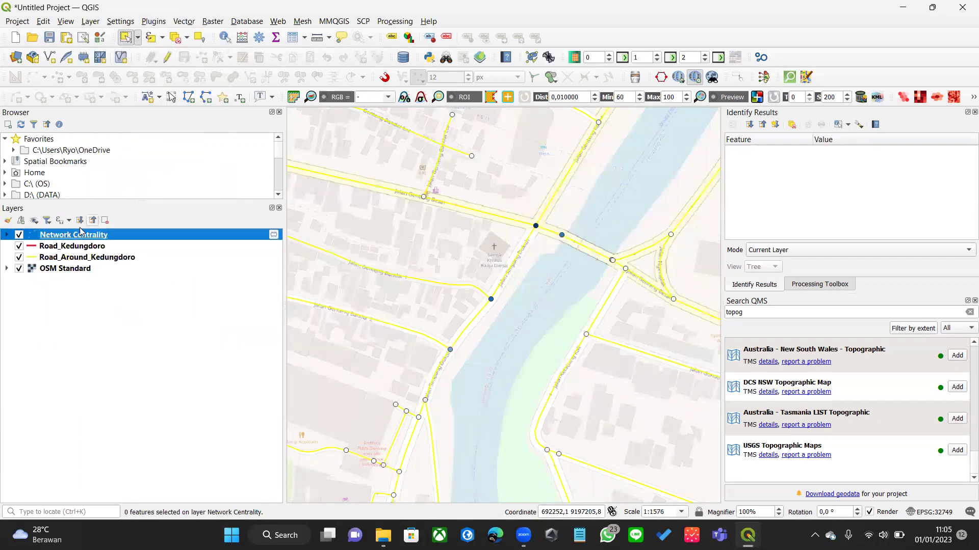
Step: Reclassify the categorized Network Centrality symbology by the degree field
{"action": "right_click", "coordinate": [70, 235]}
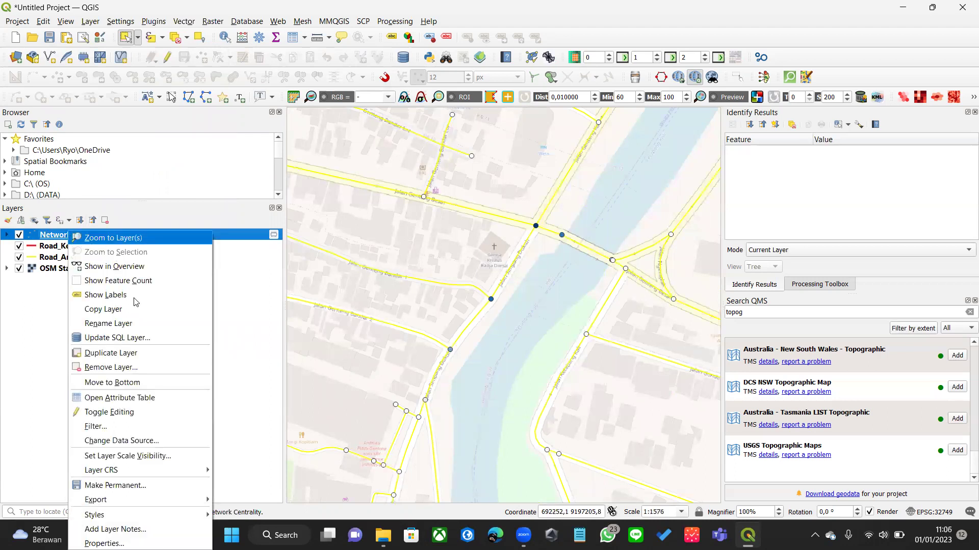
{"action": "left_click", "coordinate": [105, 543]}
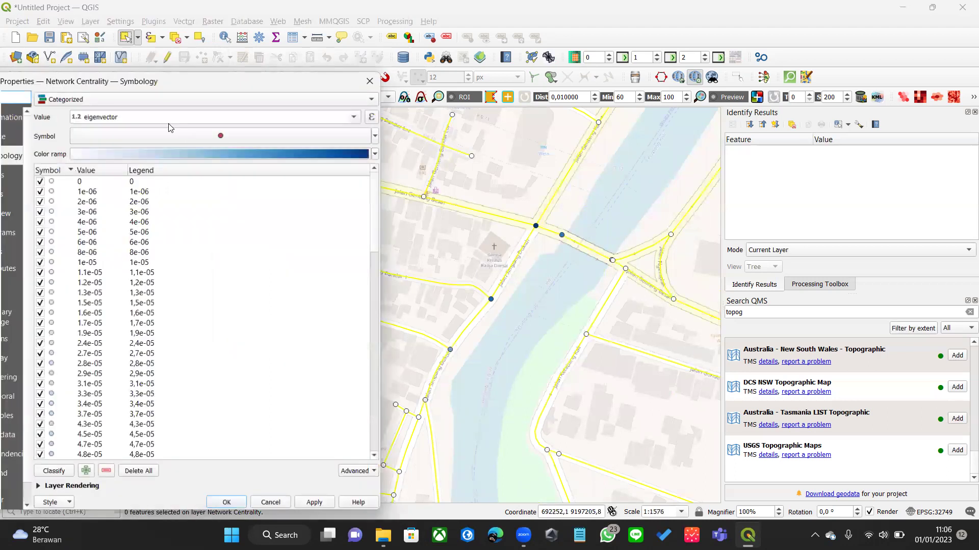
{"action": "left_click", "coordinate": [355, 116]}
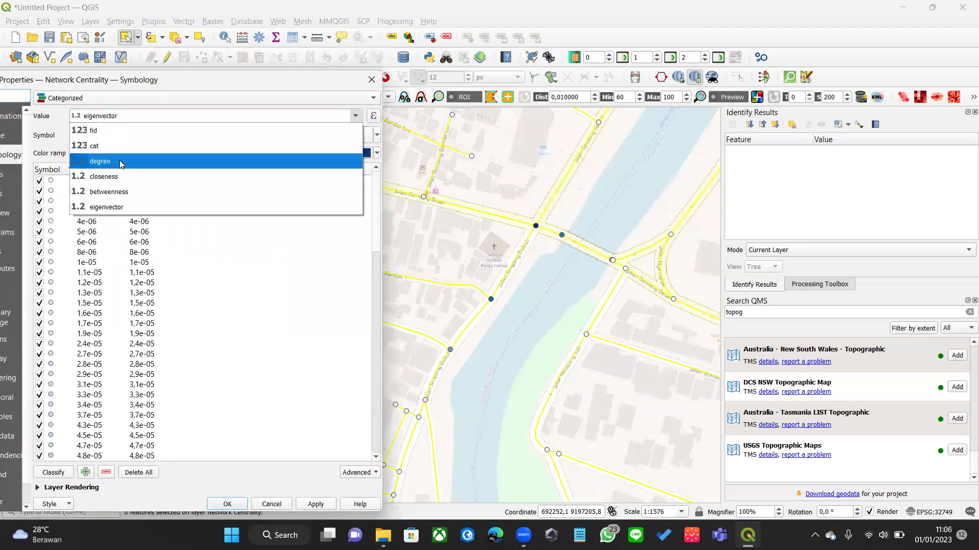
{"action": "left_click", "coordinate": [124, 159]}
{"action": "left_click", "coordinate": [62, 474]}
{"action": "left_click", "coordinate": [183, 319]}
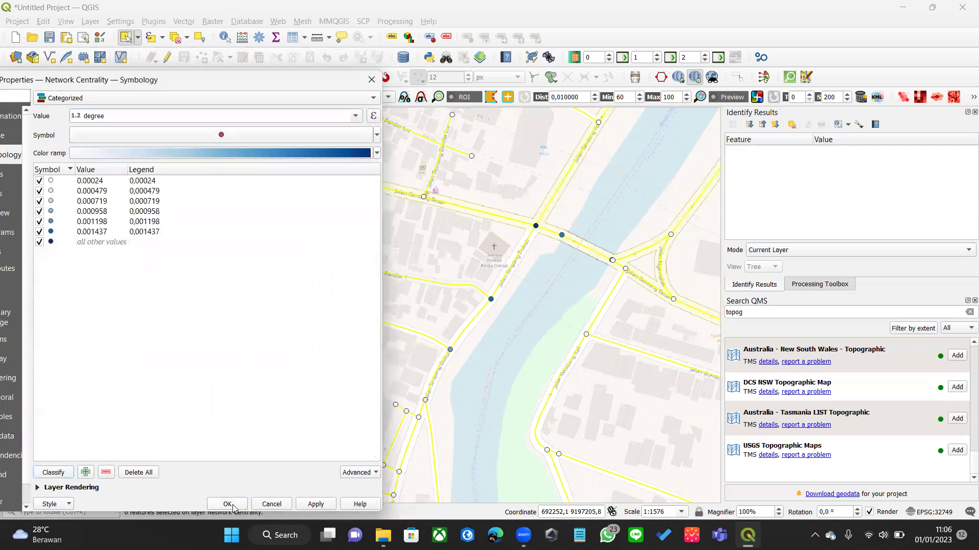
{"action": "left_click", "coordinate": [227, 503]}
Step: Expand the degree legend, select the node on the Jalan Genteng Besar bridge and examine the degree classes across the surrounding network
{"action": "scroll", "coordinate": [546, 237], "scroll_direction": "up", "scroll_amount": 1}
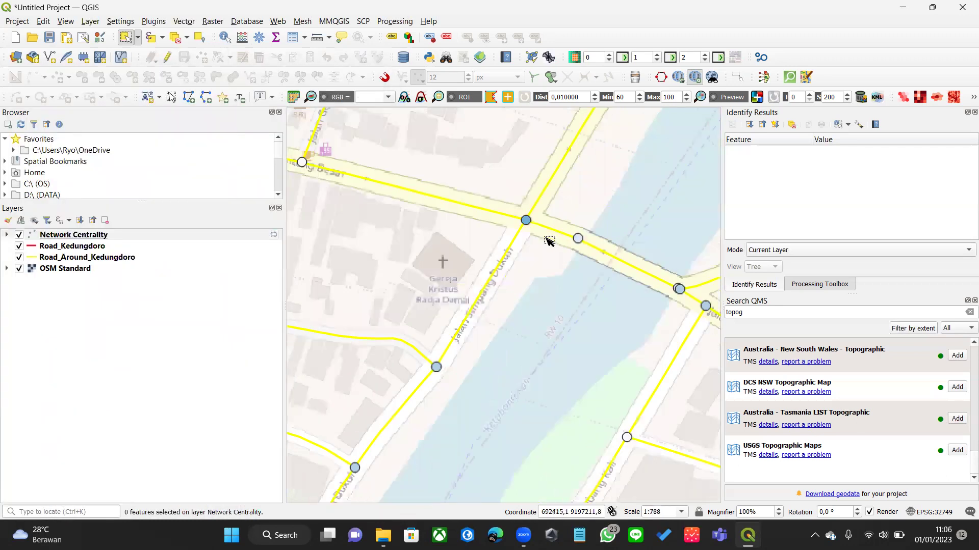
{"action": "left_click", "coordinate": [7, 235]}
{"action": "scroll", "coordinate": [525, 257], "scroll_direction": "down", "scroll_amount": 1}
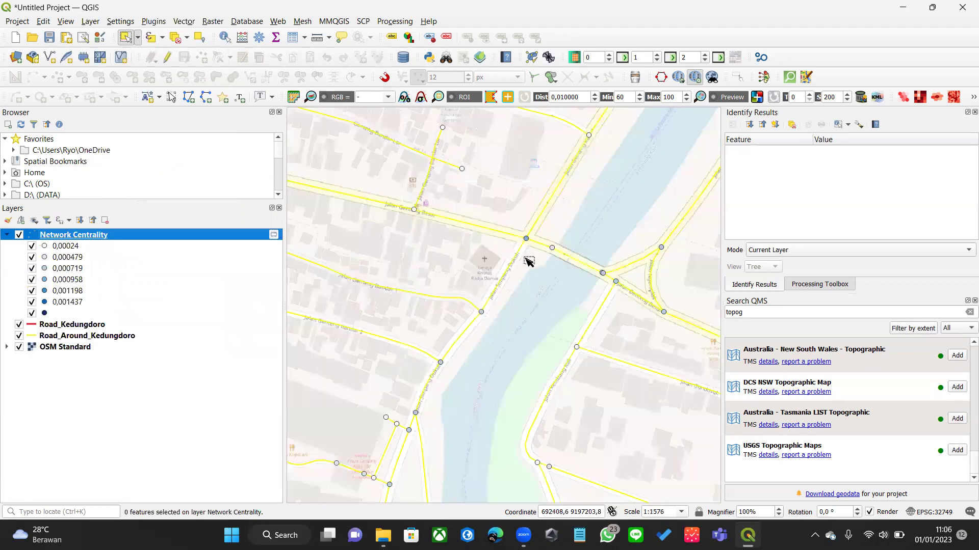
{"action": "left_click", "coordinate": [547, 249]}
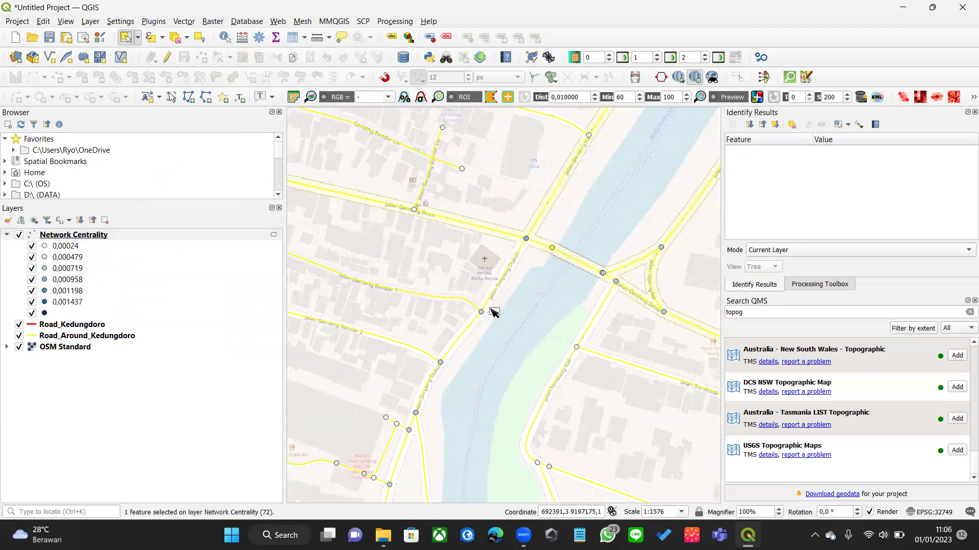
{"action": "left_click_drag", "start_coordinate": [440, 257], "coordinate": [466, 249]}
{"action": "scroll", "coordinate": [501, 280], "scroll_direction": "down", "scroll_amount": 2}
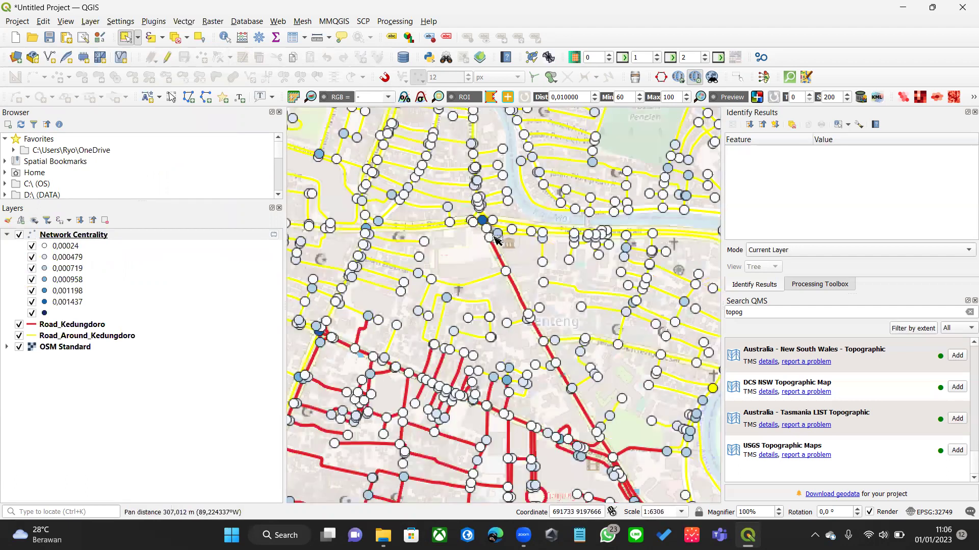
{"action": "scroll", "coordinate": [488, 287], "scroll_direction": "down", "scroll_amount": 2}
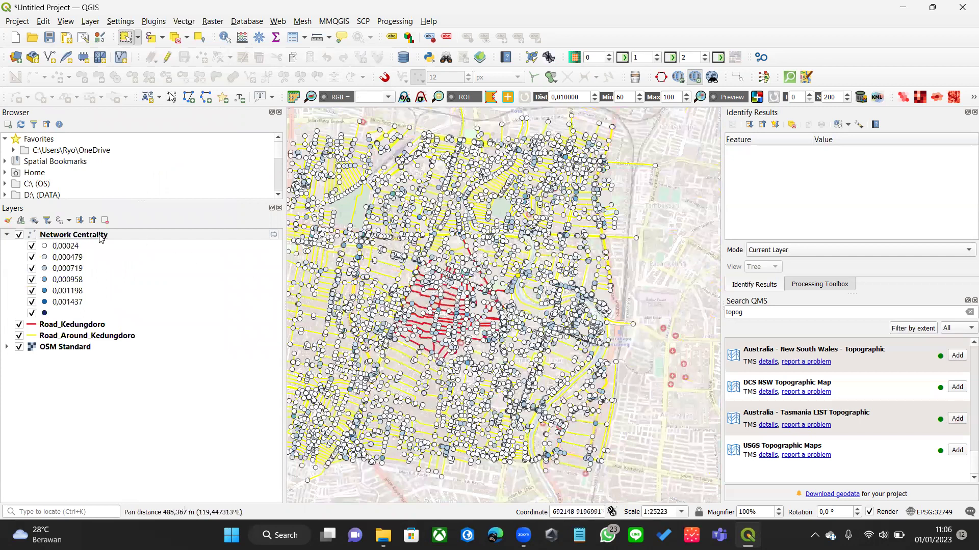
Step: Reclassify the categorized Network Centrality symbology by the eigenvector field
{"action": "double_click", "coordinate": [147, 317]}
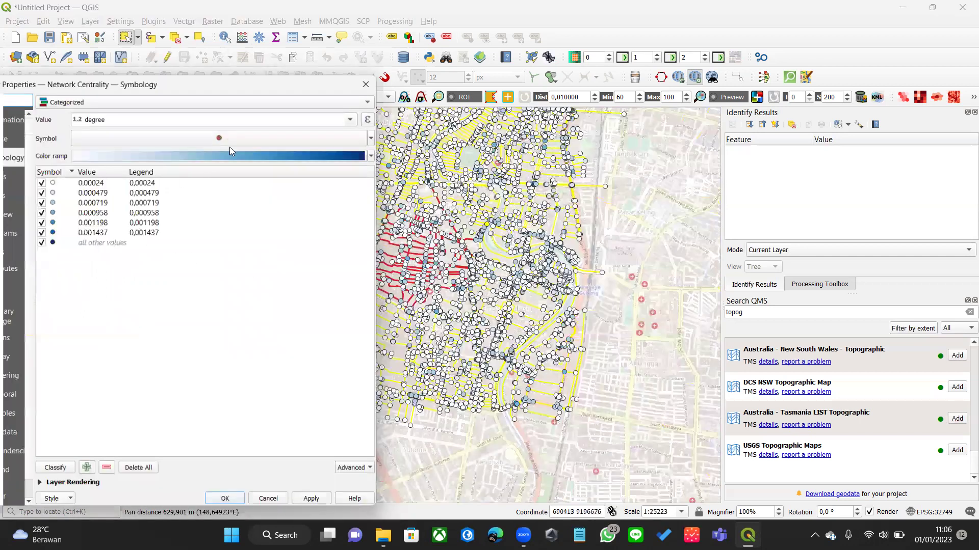
{"action": "left_click", "coordinate": [350, 119]}
{"action": "left_click", "coordinate": [99, 198]}
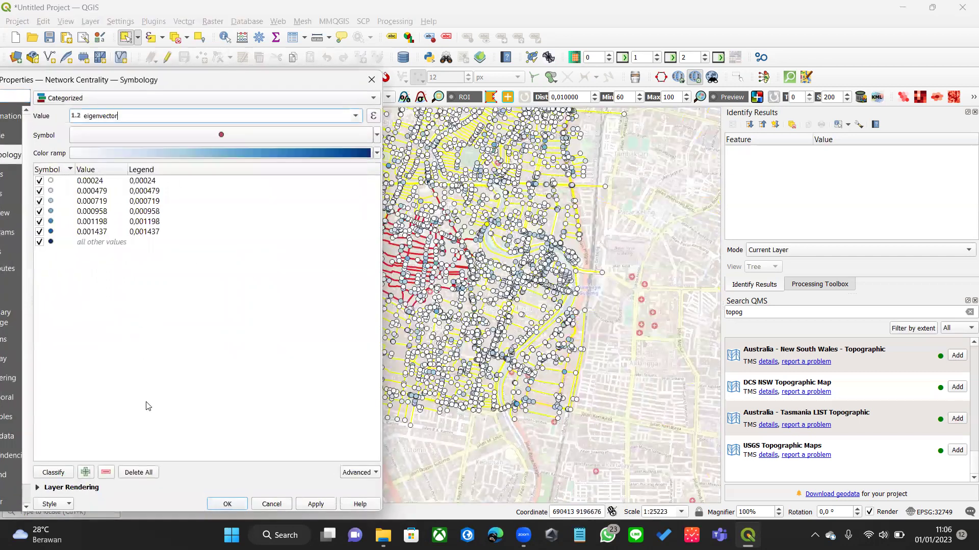
{"action": "left_click", "coordinate": [64, 472]}
{"action": "left_click", "coordinate": [186, 319]}
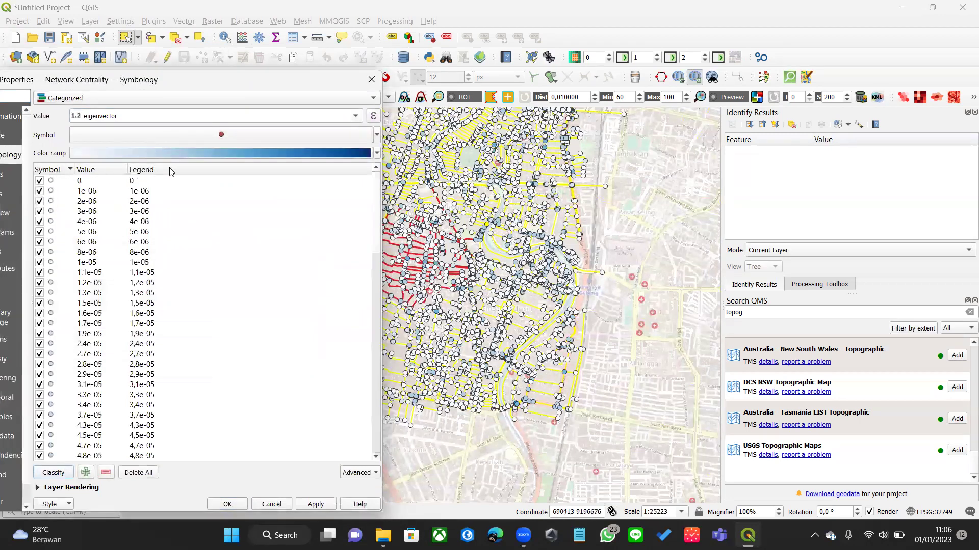
{"action": "left_click", "coordinate": [227, 504]}
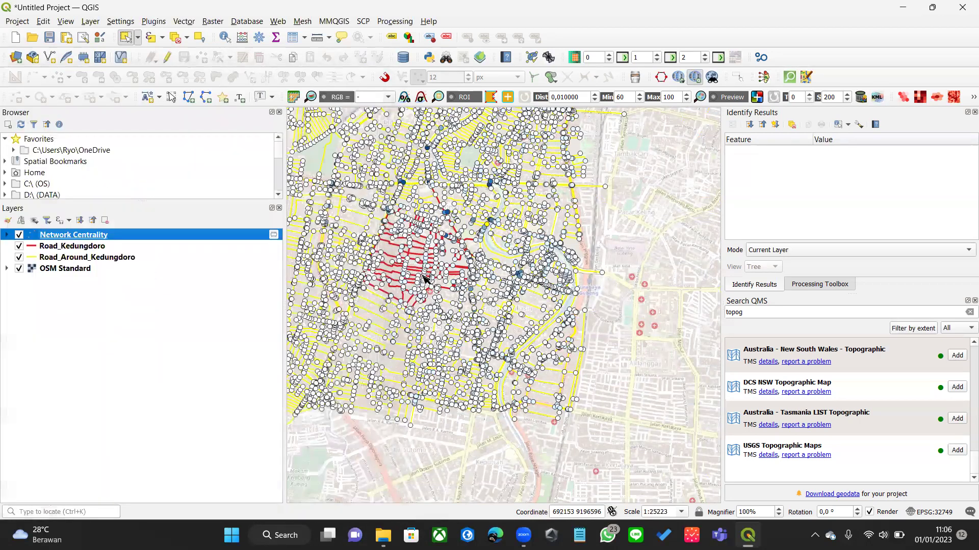
Step: Examine the eigenvector classes across the network, then hide the Network Centrality layer while keeping both road layers visible
{"action": "scroll", "coordinate": [535, 260], "scroll_direction": "up", "scroll_amount": 1}
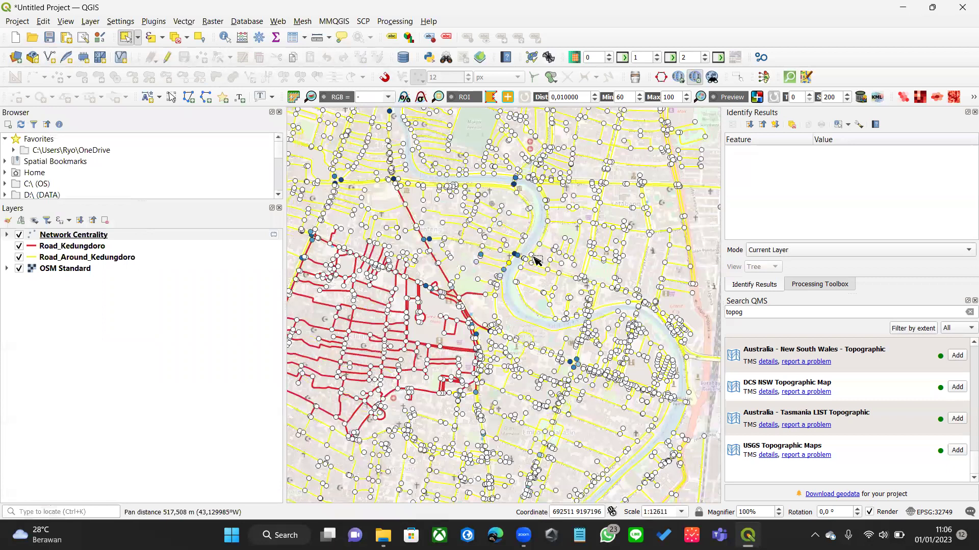
{"action": "left_click_drag", "start_coordinate": [430, 282], "coordinate": [567, 257]}
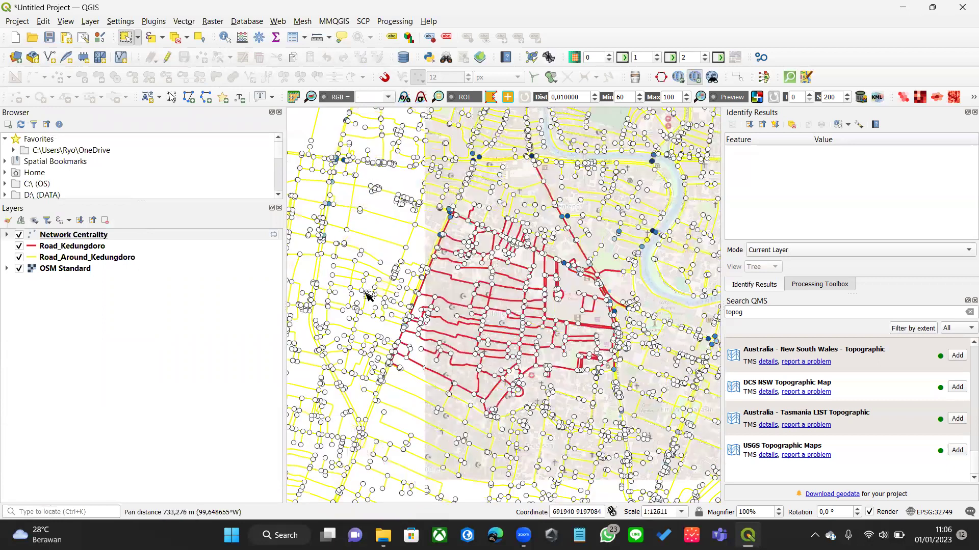
{"action": "left_click", "coordinate": [77, 235]}
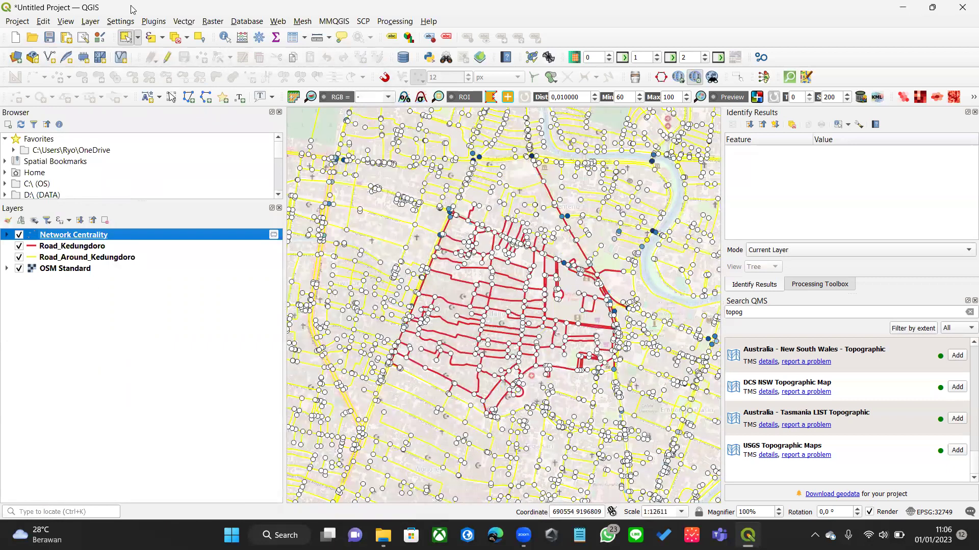
{"action": "key", "text": "ctrl+shift+z"}
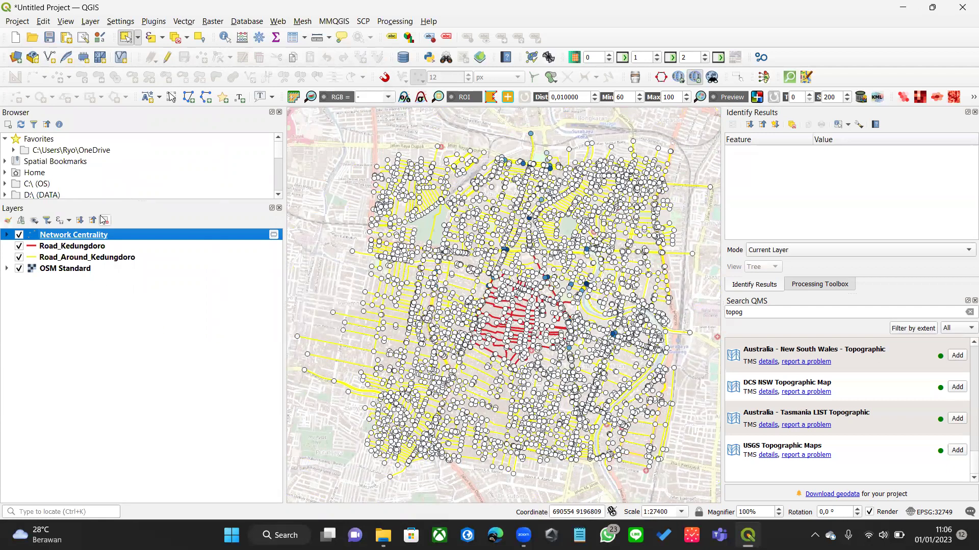
{"action": "left_click", "coordinate": [19, 246]}
{"action": "left_click", "coordinate": [19, 247]}
{"action": "left_click", "coordinate": [19, 235]}
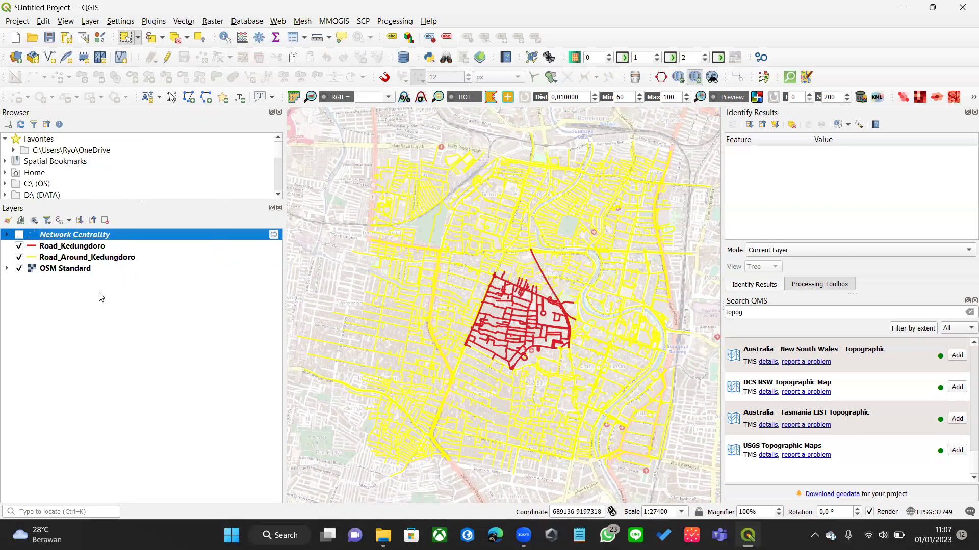
Step: Select the Road_Around_Kedungdoro layer and open the v.net.centrality tool with it as the input network
{"action": "left_click", "coordinate": [64, 249]}
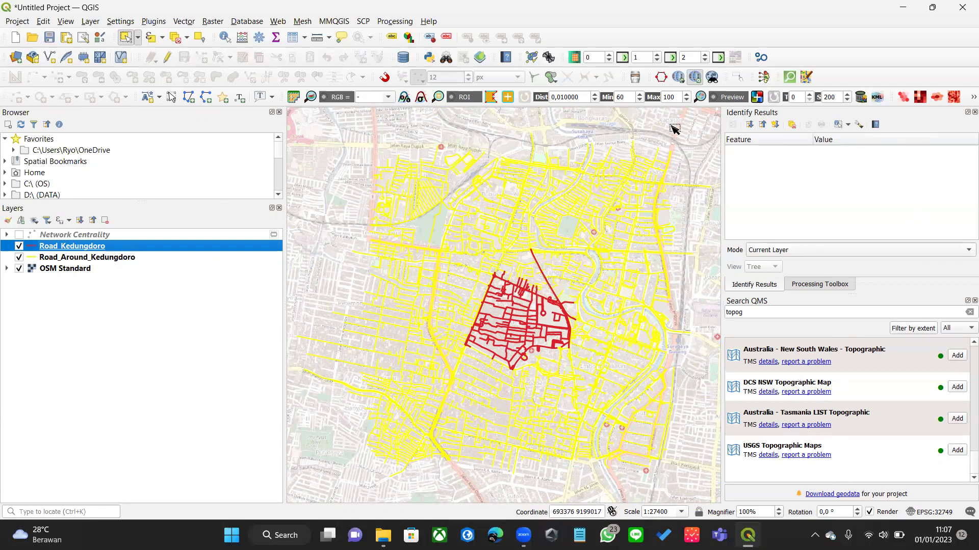
{"action": "left_click", "coordinate": [91, 258]}
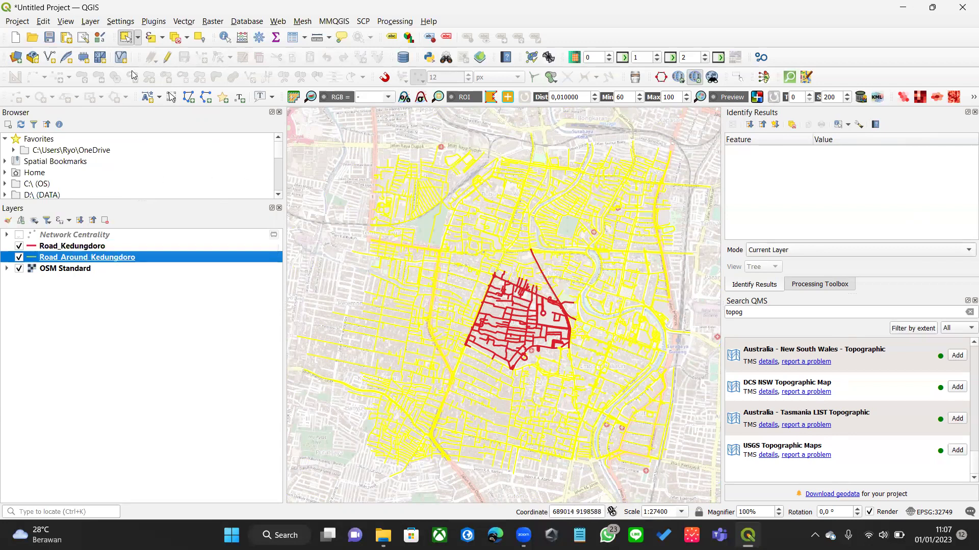
{"action": "left_click", "coordinate": [184, 22]}
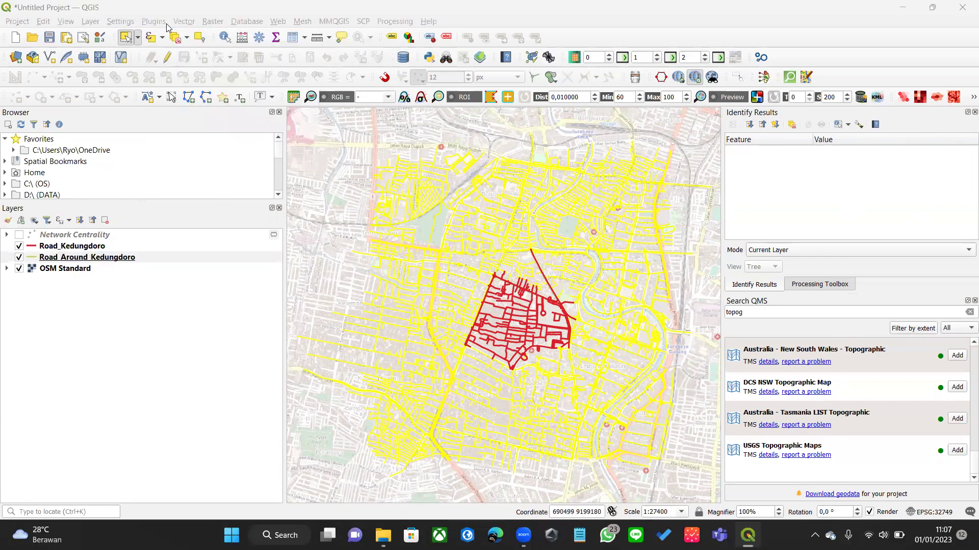
{"action": "left_click", "coordinate": [395, 20]}
{"action": "left_click", "coordinate": [405, 36]}
{"action": "double_click", "coordinate": [803, 196]}
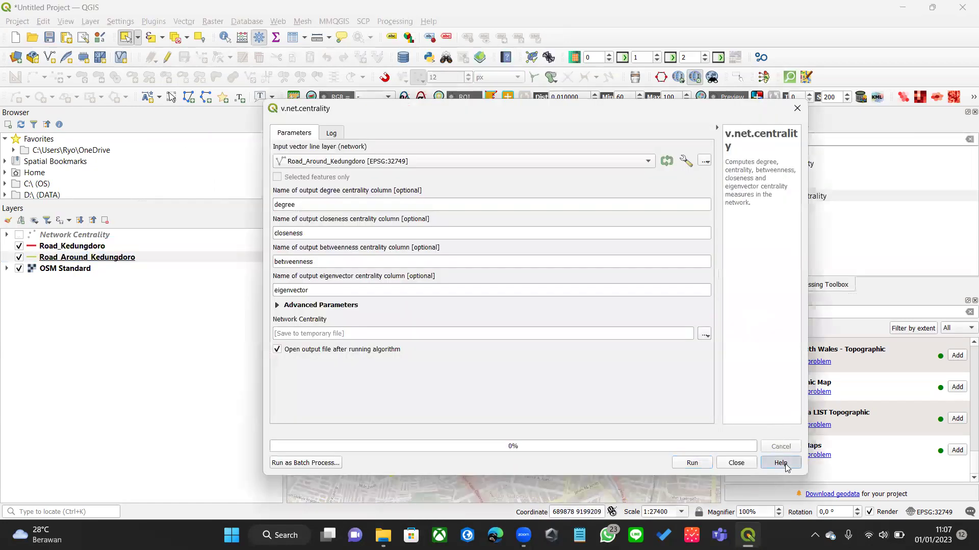
Step: Open the v.net.centrality online help in the browser and read its description and notes on the centrality measures
{"action": "left_click", "coordinate": [779, 465]}
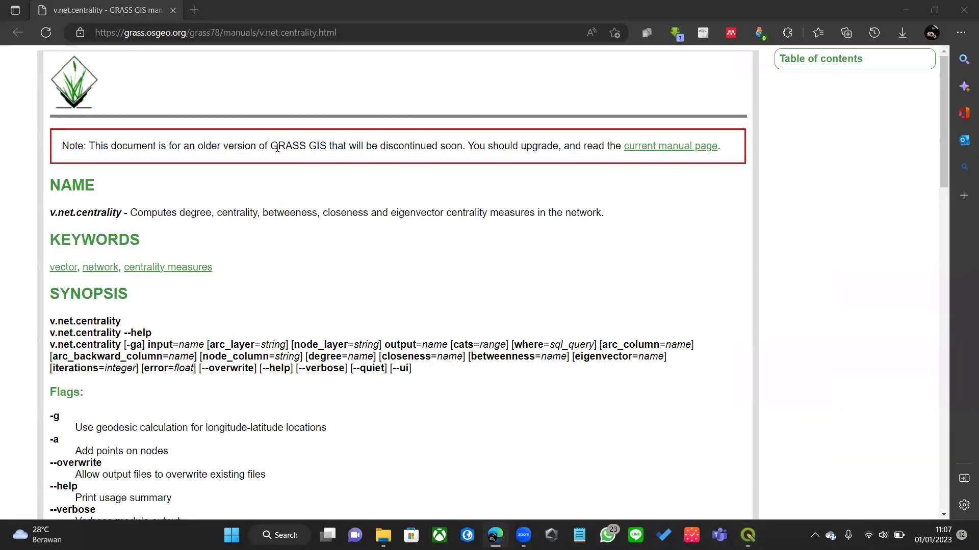
{"action": "scroll", "coordinate": [350, 209], "scroll_direction": "down", "scroll_amount": 3}
{"action": "scroll", "coordinate": [352, 212], "scroll_direction": "up", "scroll_amount": 3}
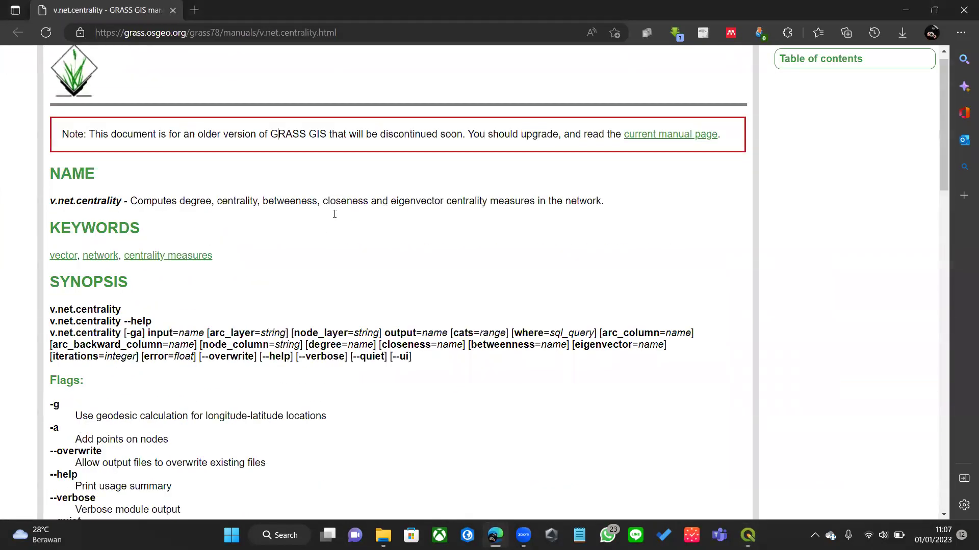
{"action": "scroll", "coordinate": [335, 214], "scroll_direction": "down", "scroll_amount": 10}
{"action": "scroll", "coordinate": [347, 228], "scroll_direction": "down", "scroll_amount": 8}
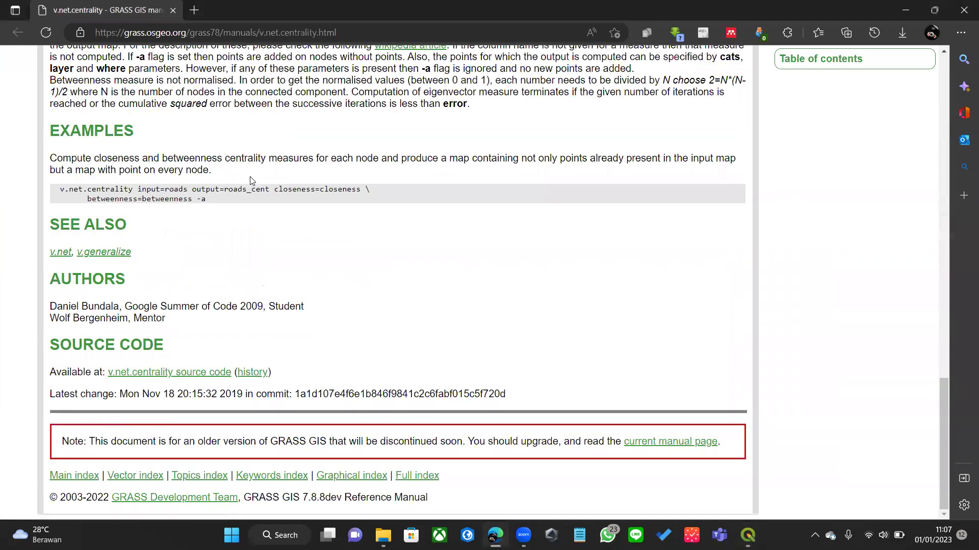
{"action": "scroll", "coordinate": [251, 181], "scroll_direction": "up", "scroll_amount": 3}
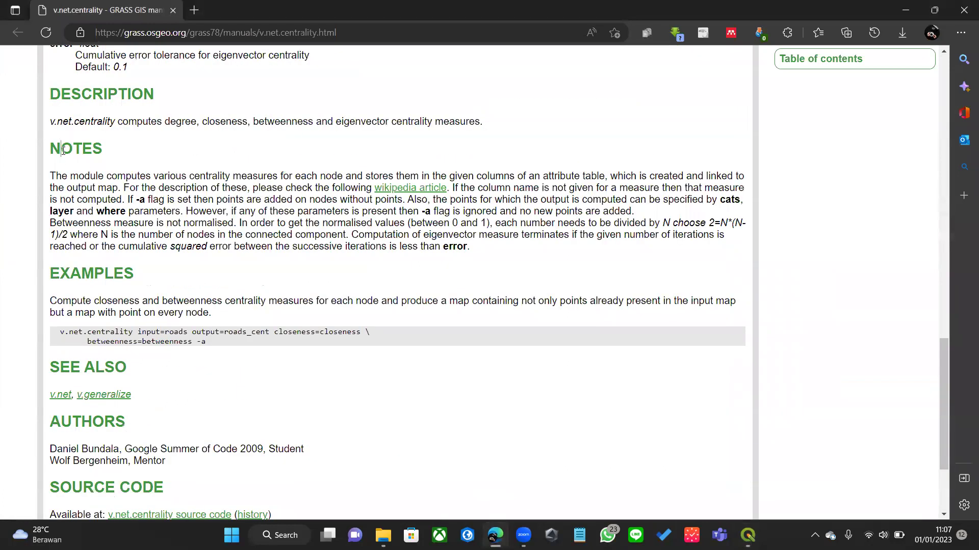
Step: Open the Wikipedia article linked in the manual's notes in a new tab and skim its sections on centrality
{"action": "right_click", "coordinate": [391, 187]}
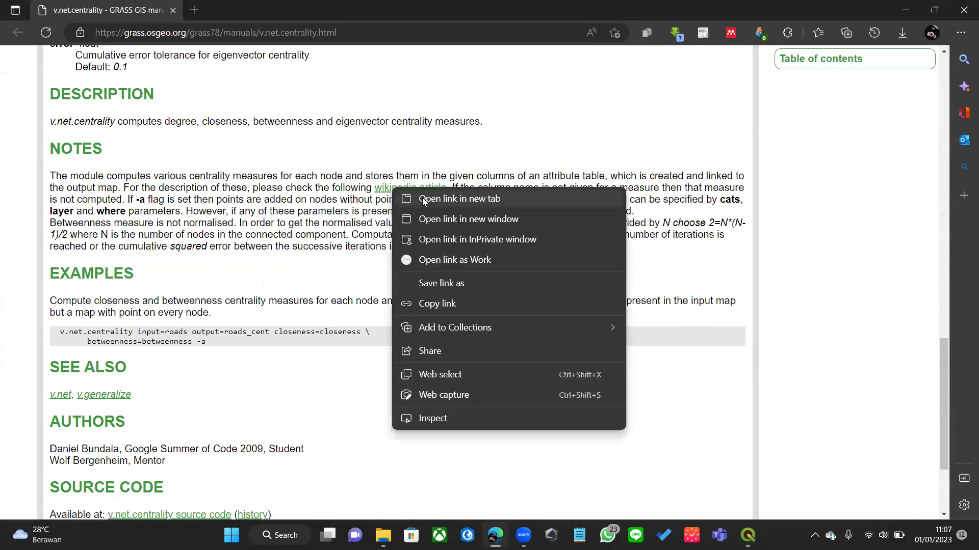
{"action": "left_click", "coordinate": [423, 199]}
{"action": "key", "text": "ctrl+Tab"}
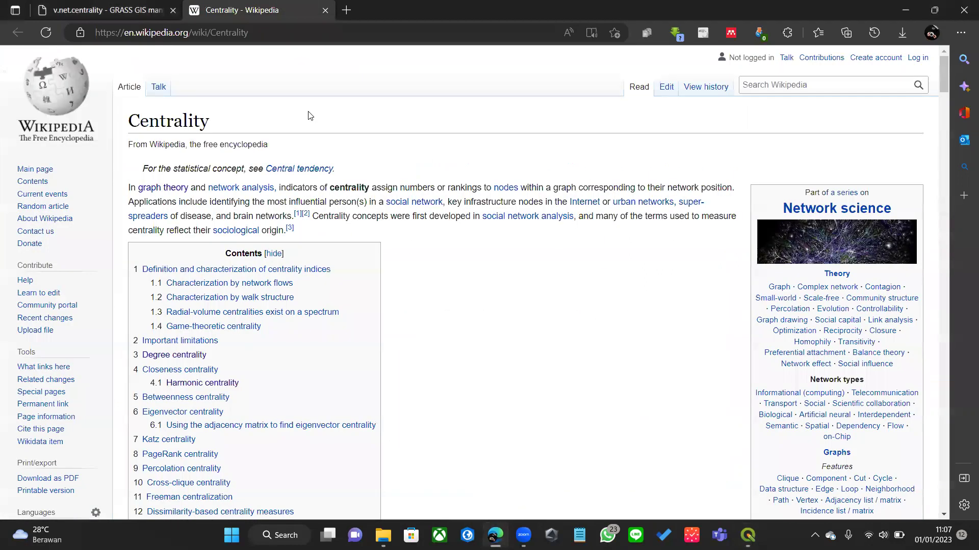
{"action": "scroll", "coordinate": [377, 211], "scroll_direction": "down", "scroll_amount": 3}
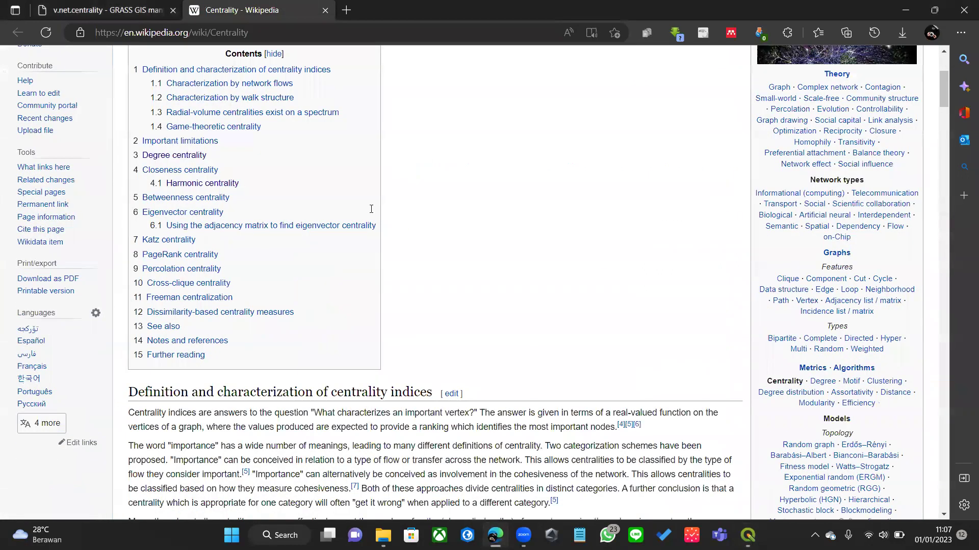
{"action": "scroll", "coordinate": [371, 209], "scroll_direction": "down", "scroll_amount": 15}
{"action": "scroll", "coordinate": [425, 279], "scroll_direction": "down", "scroll_amount": 8}
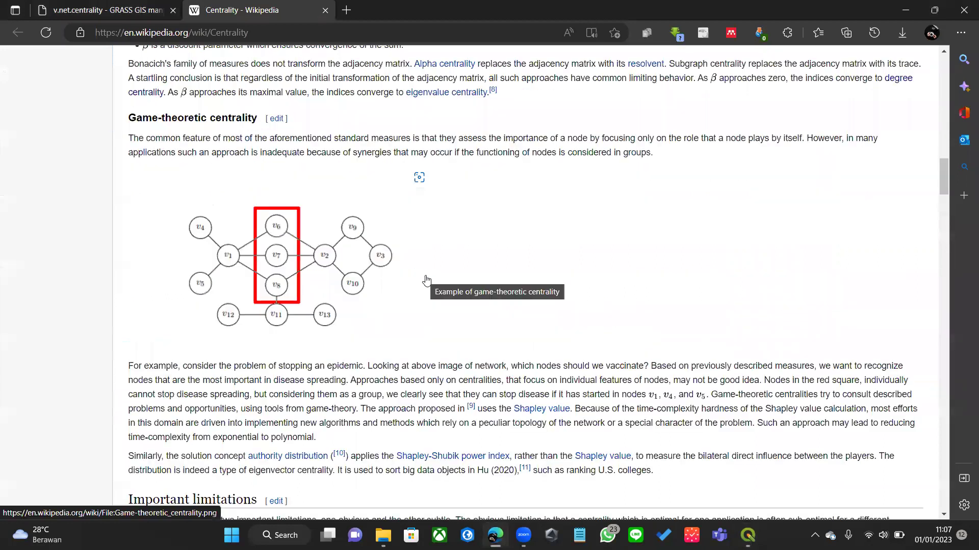
Step: Switch back to QGIS and close the v.net.centrality dialog without running it
{"action": "mouse_move", "coordinate": [748, 532]}
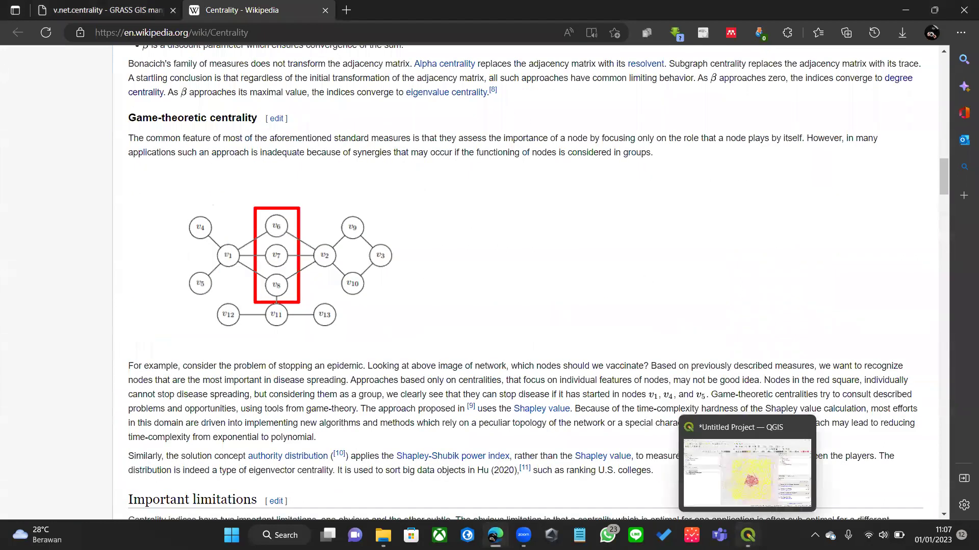
{"action": "left_click", "coordinate": [771, 478]}
{"action": "left_click", "coordinate": [736, 463]}
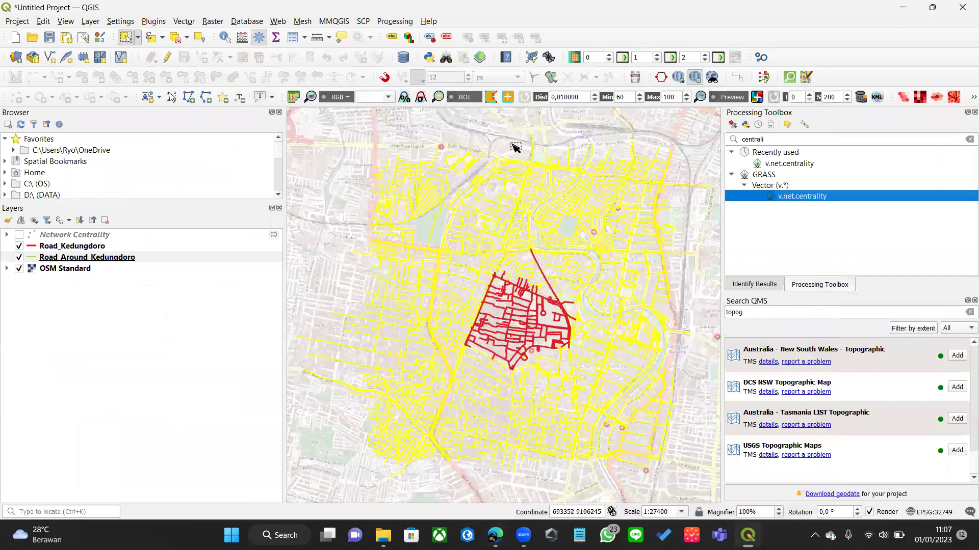